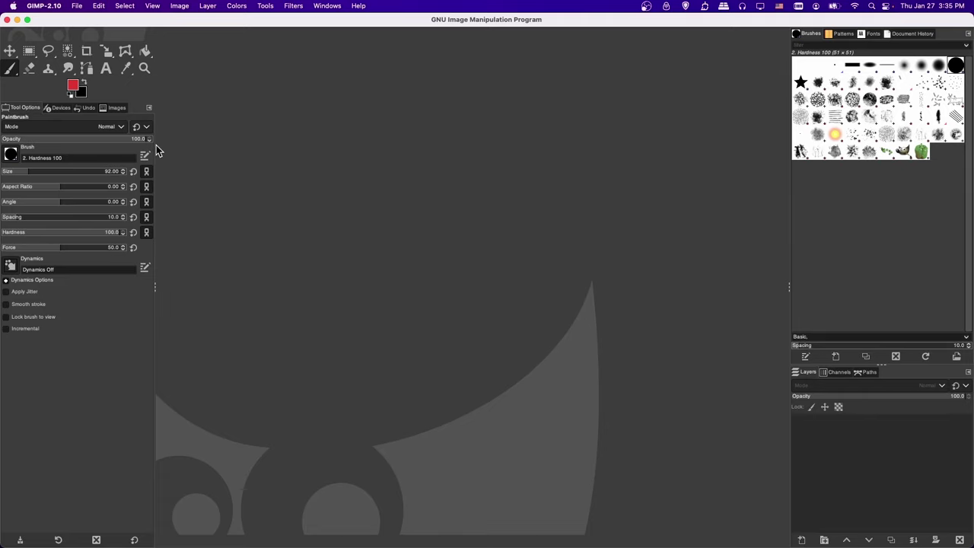
Create a new 1920 × 1080 px image in RGB color at 300 ppi, filled with transparency.
click(78, 6)
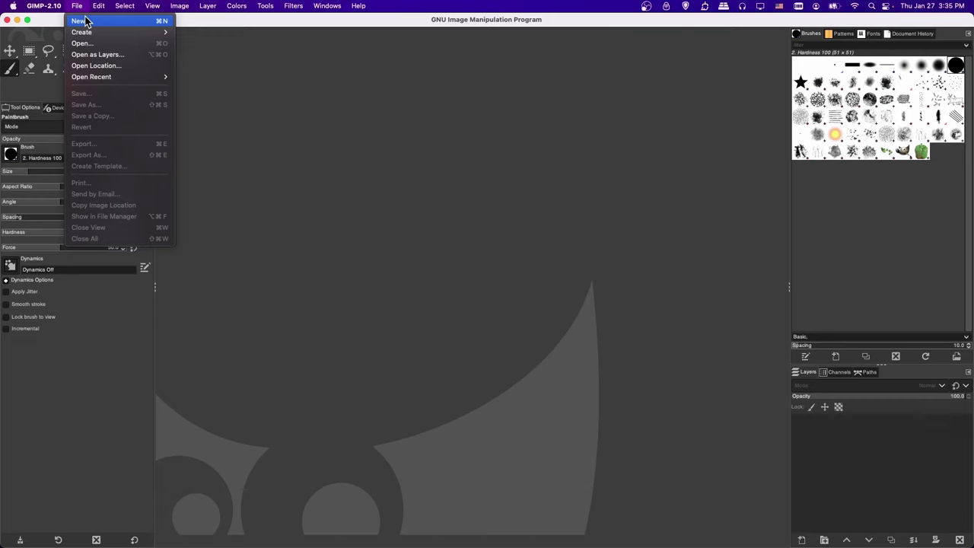
click(136, 25)
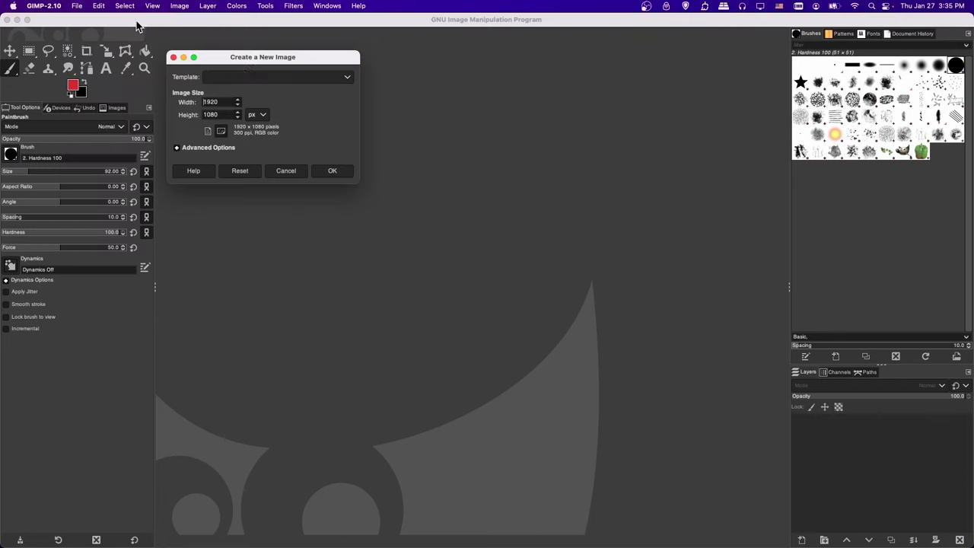
click(283, 118)
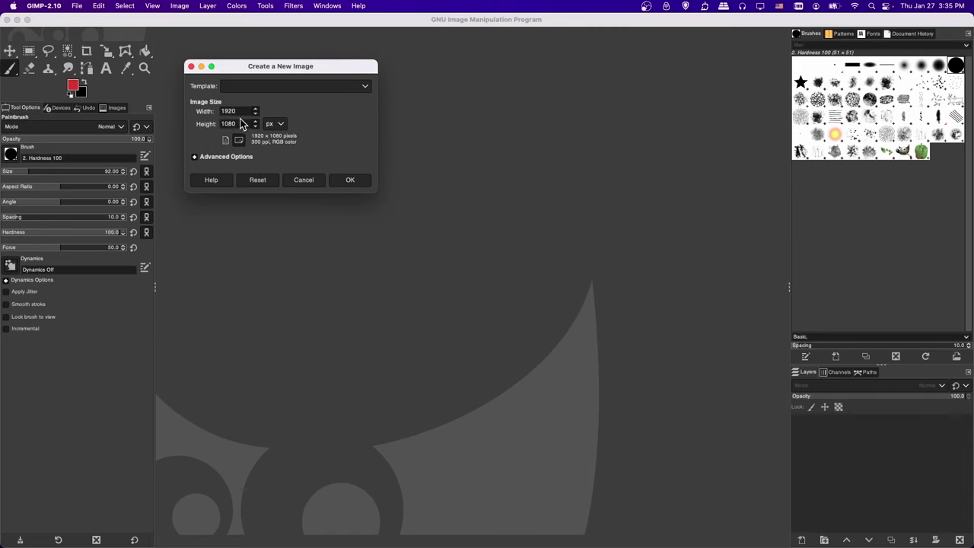
click(224, 156)
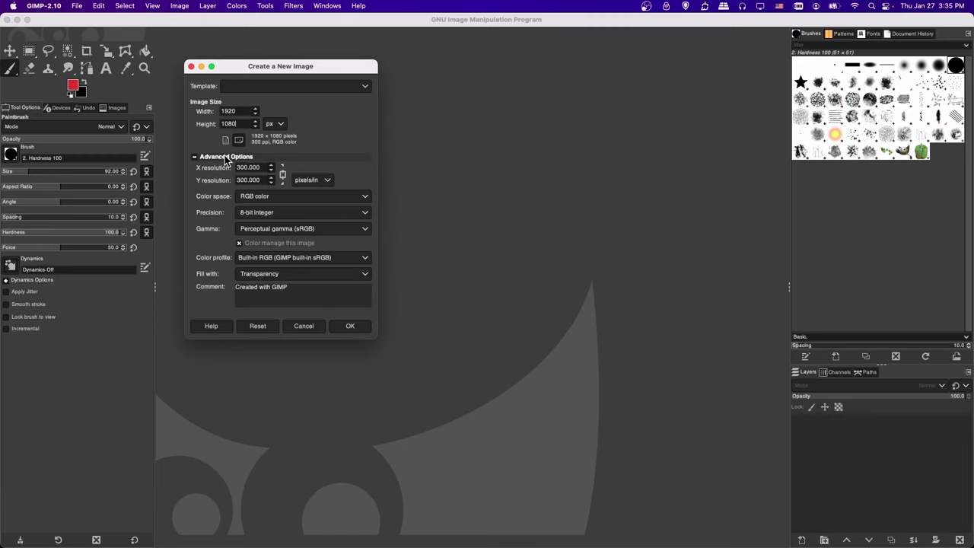
click(242, 276)
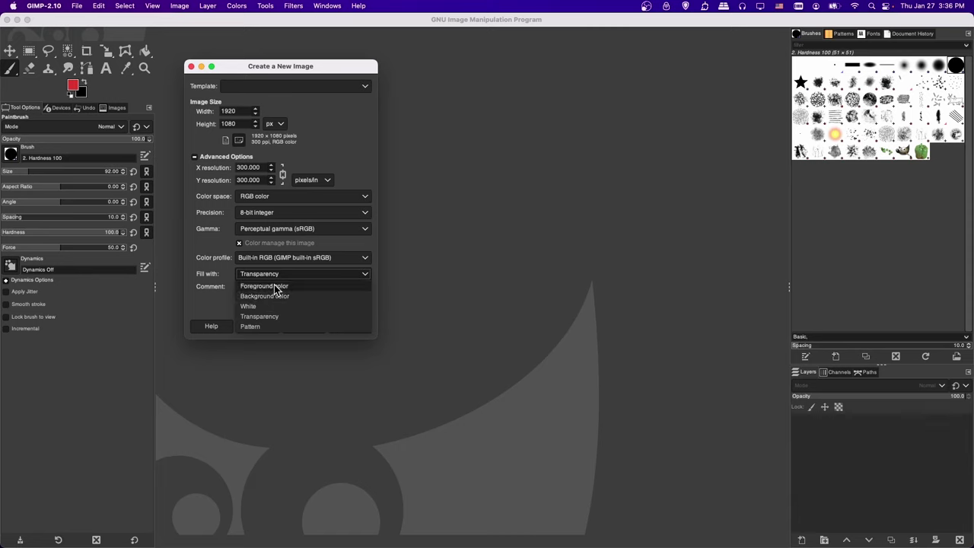
click(72, 83)
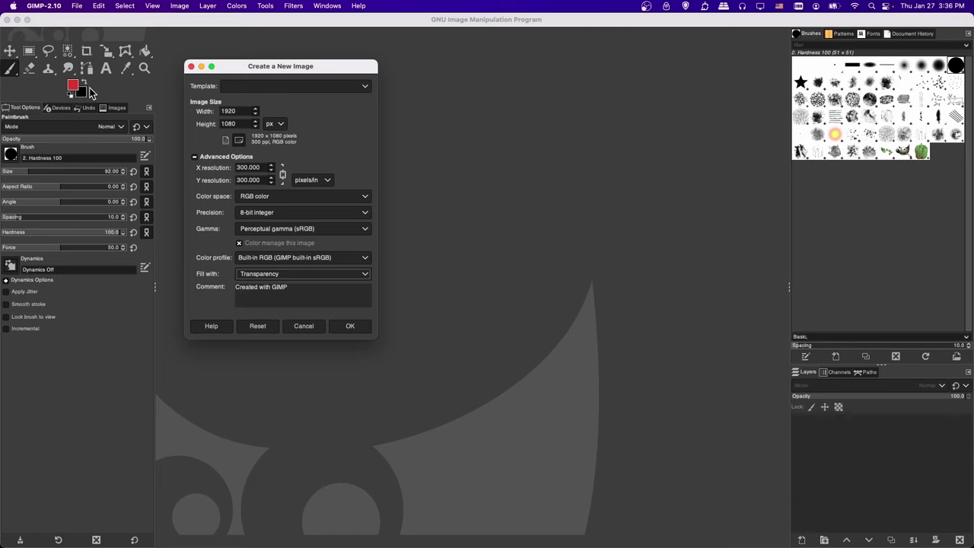
click(82, 91)
click(74, 88)
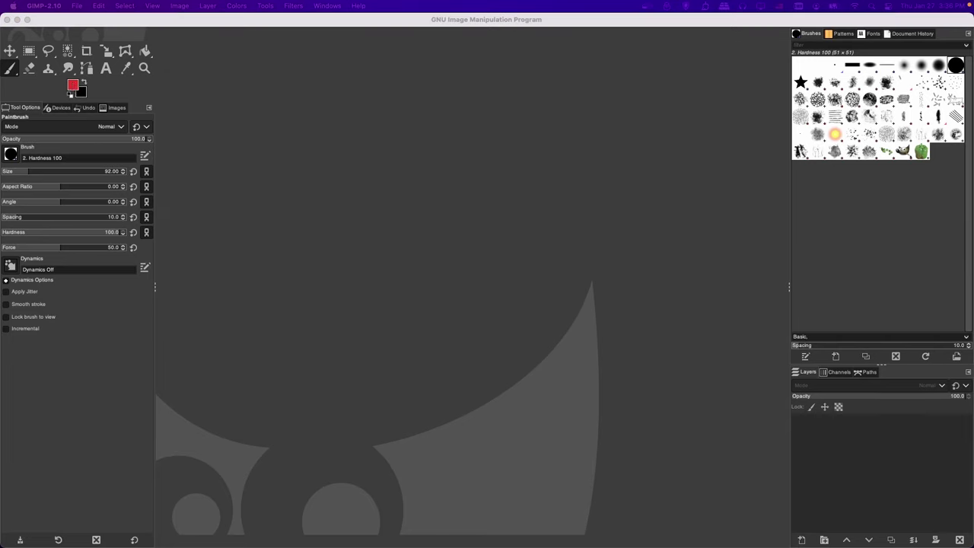
key(super+Tab)
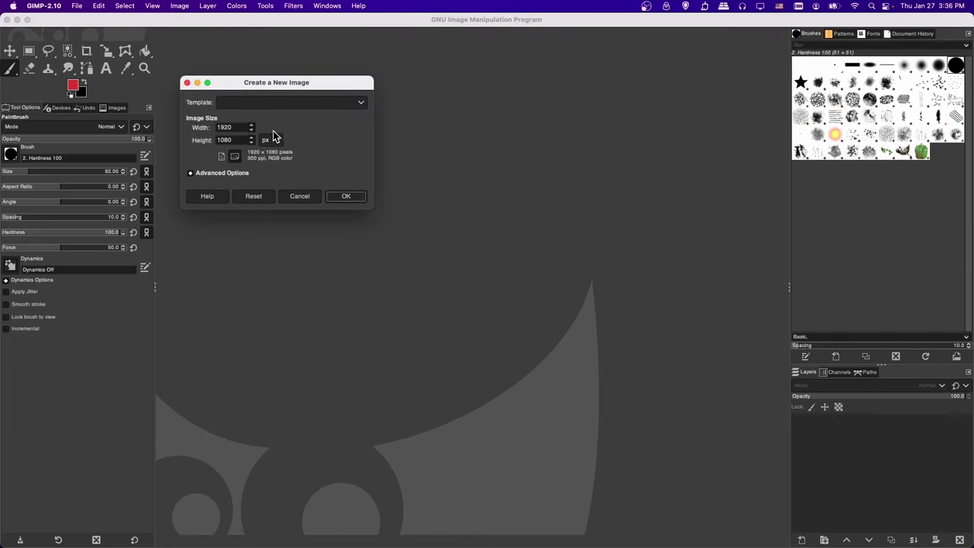
click(341, 204)
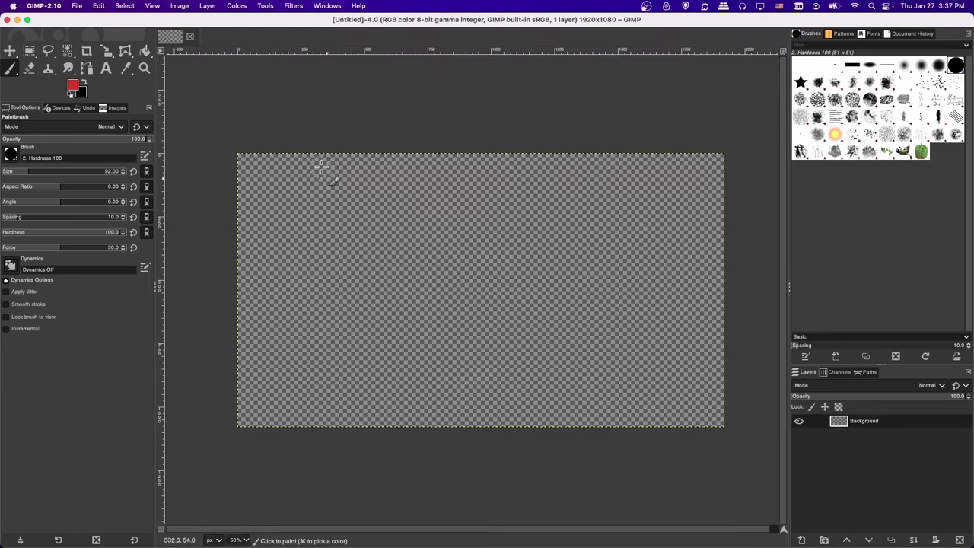
Open chess-6872239_1920.jpeg from the Desktop as a new layer in the current image.
scroll(312, 232, right, 3)
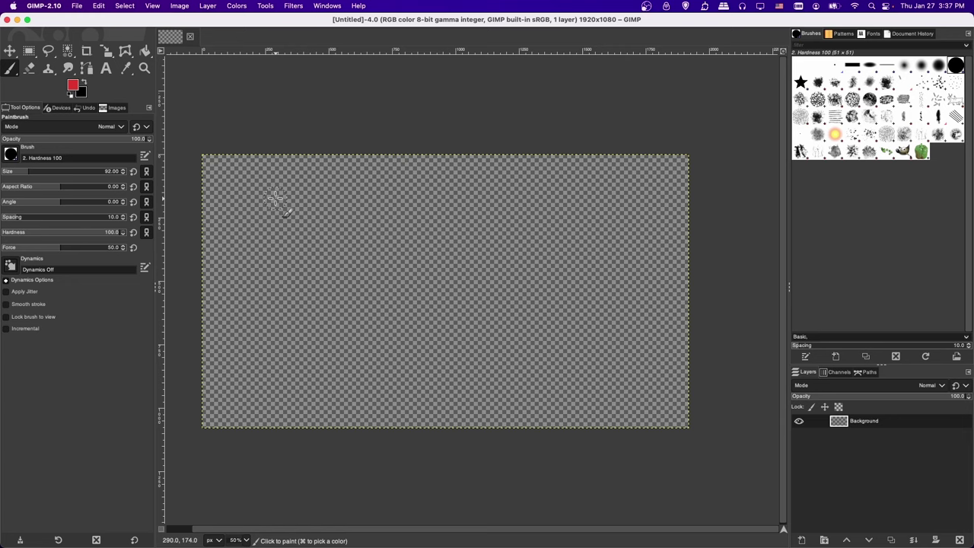
scroll(286, 319, down, 1)
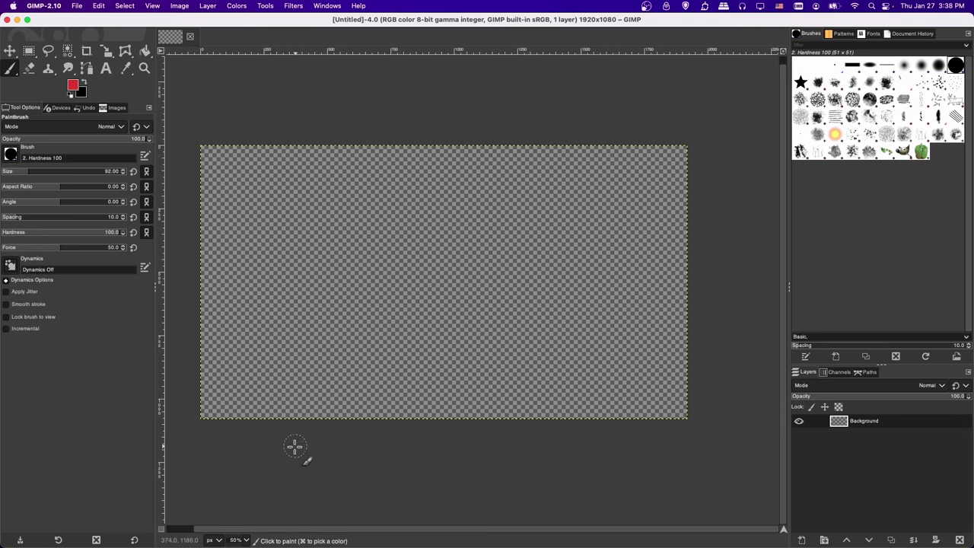
click(79, 6)
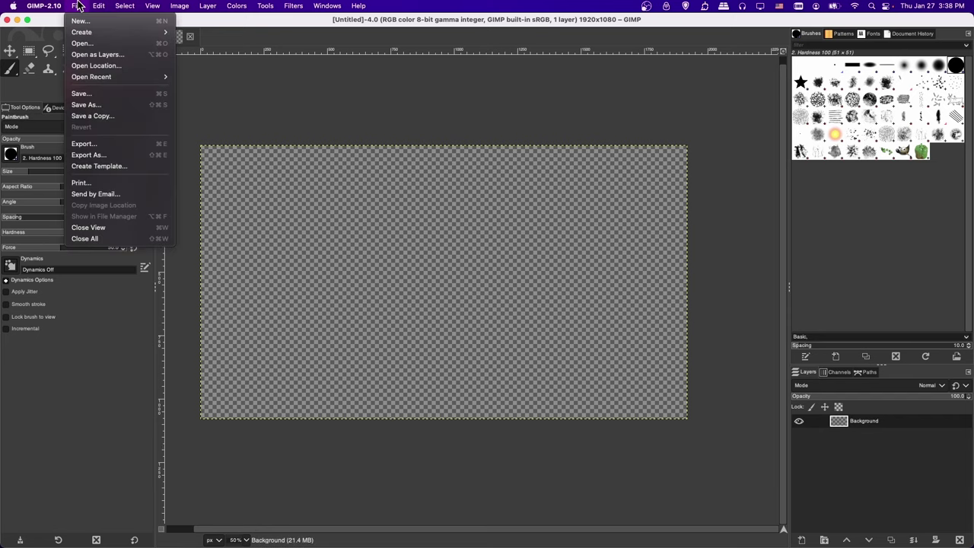
click(80, 6)
click(85, 7)
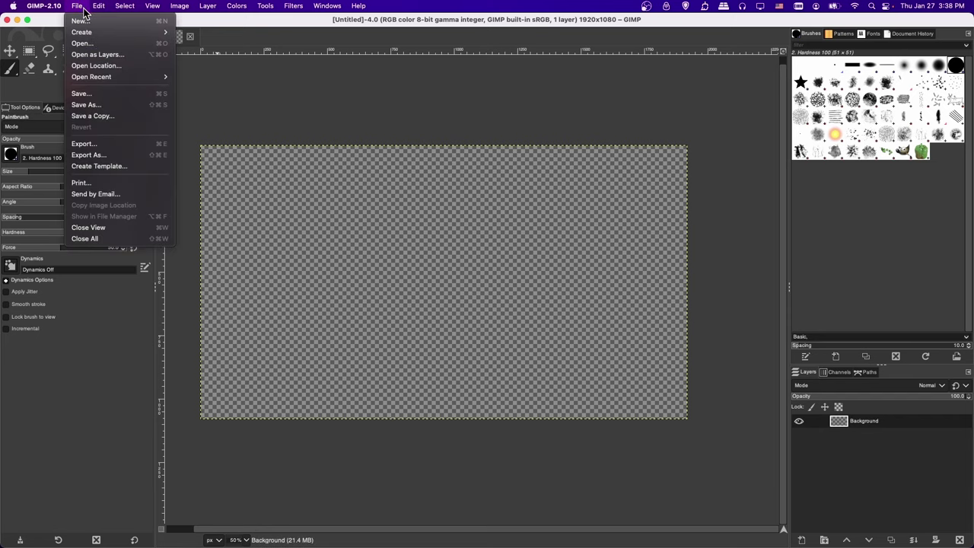
click(99, 55)
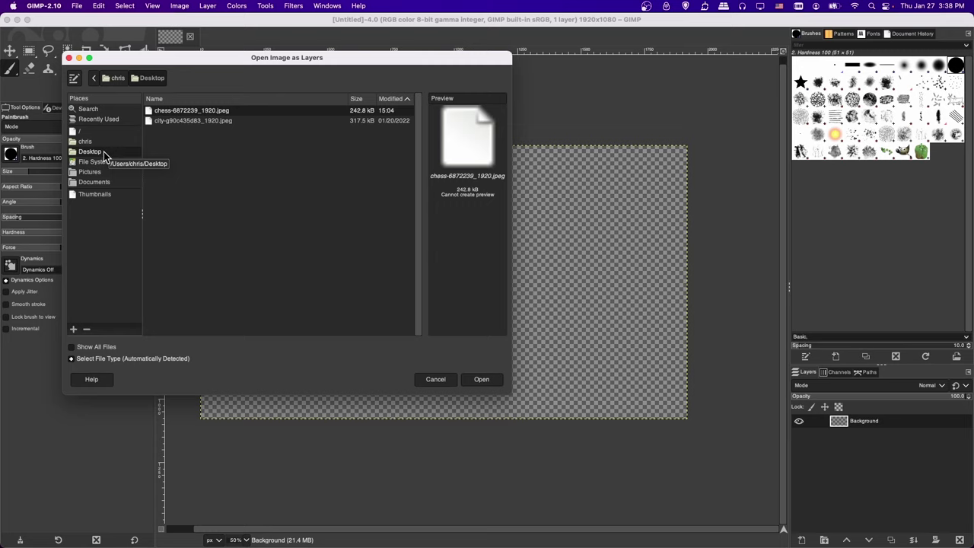
click(226, 122)
click(227, 113)
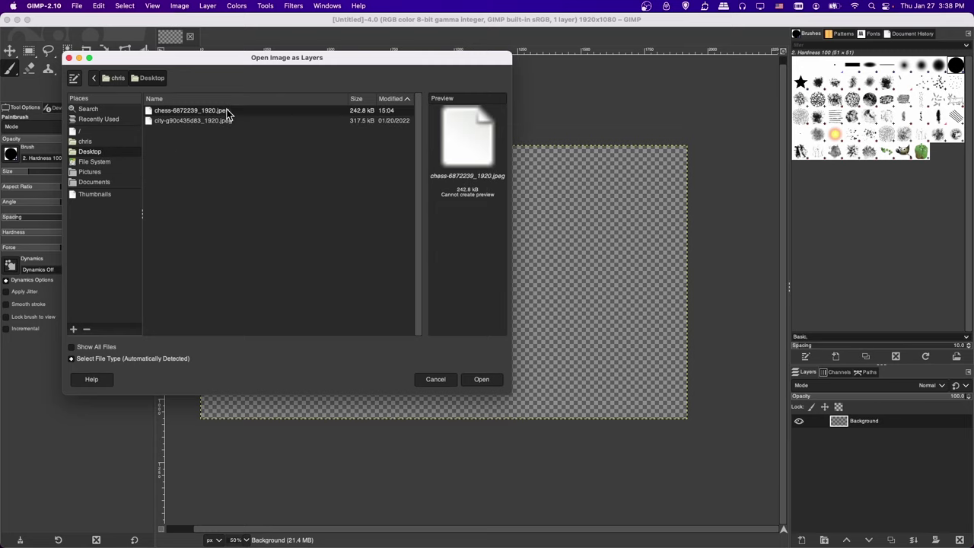
double_click(227, 114)
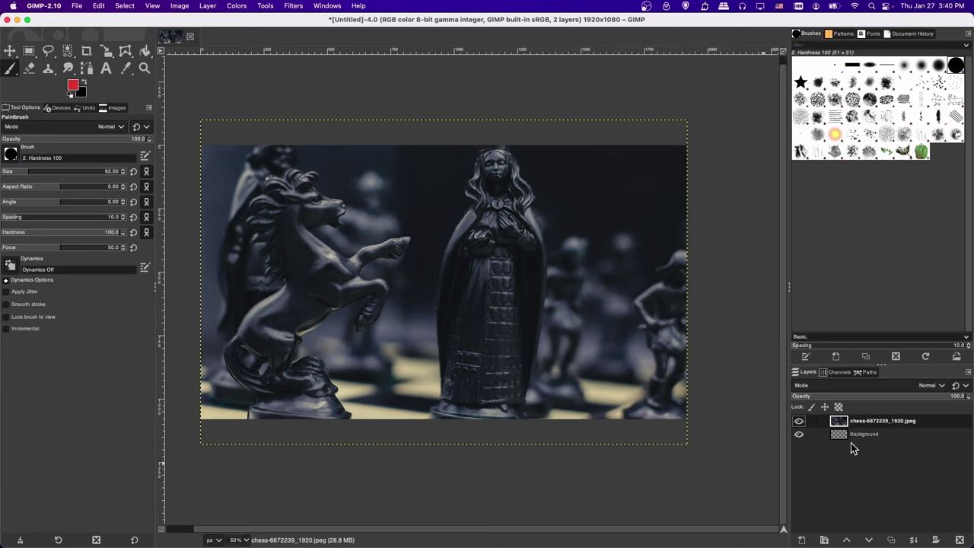
Add a transparent 1920 × 1080 px layer above the chess photo and paint a red Paintbrush stroke from the horse across the queen.
click(797, 541)
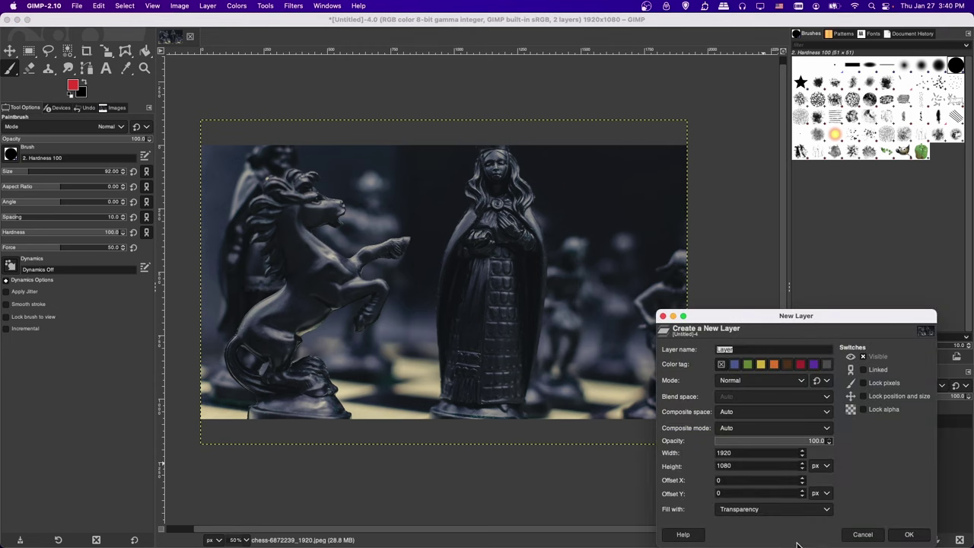
click(914, 539)
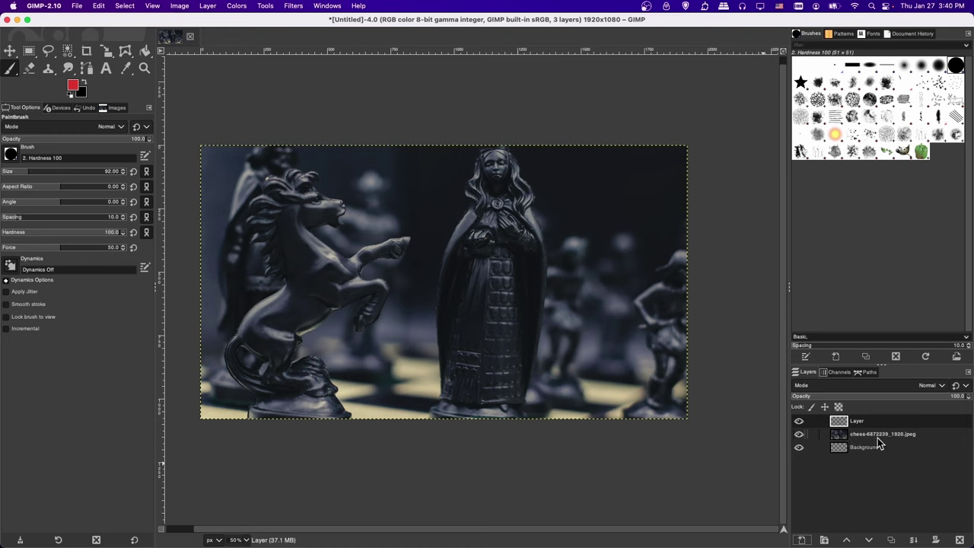
click(12, 72)
click(11, 73)
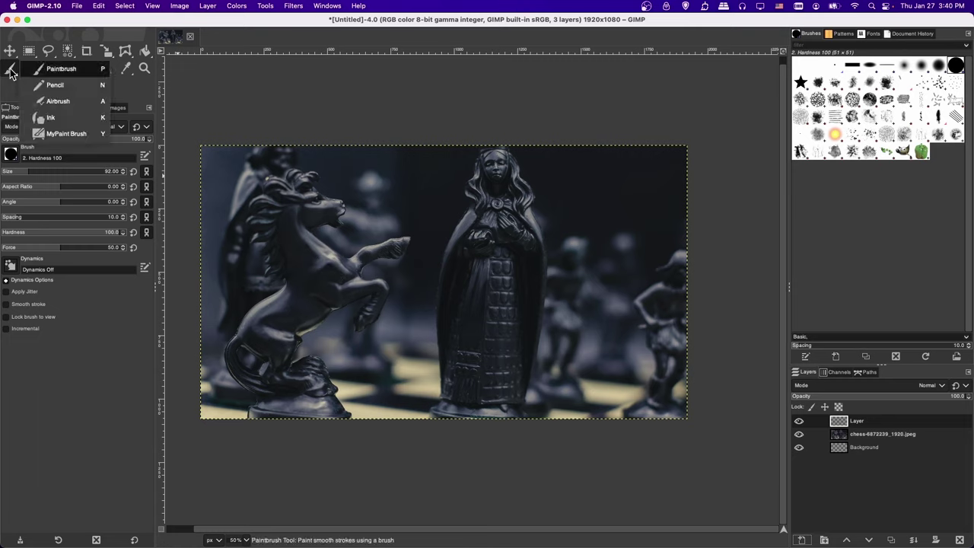
click(80, 76)
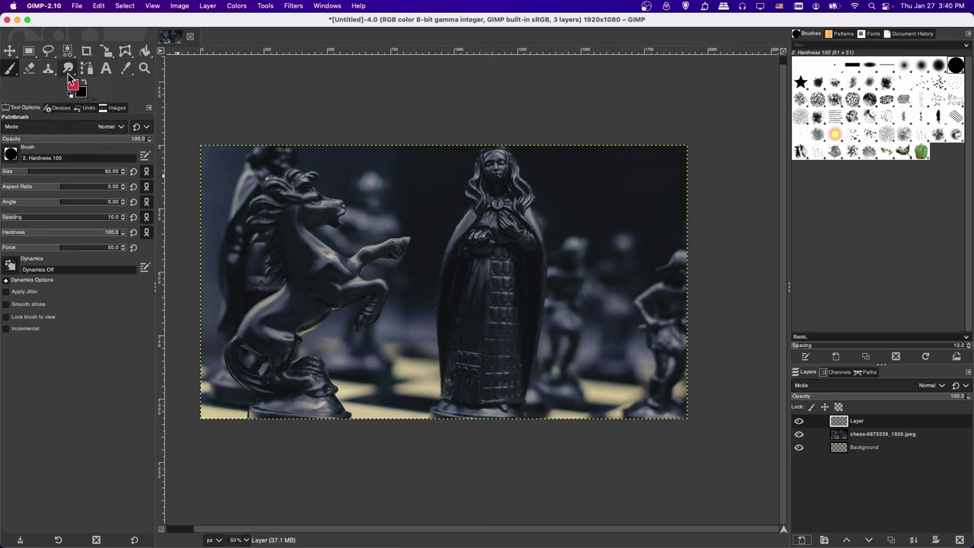
mouse_move(304, 275)
mouse_down()
mouse_move(447, 226)
mouse_move(583, 229)
mouse_up()
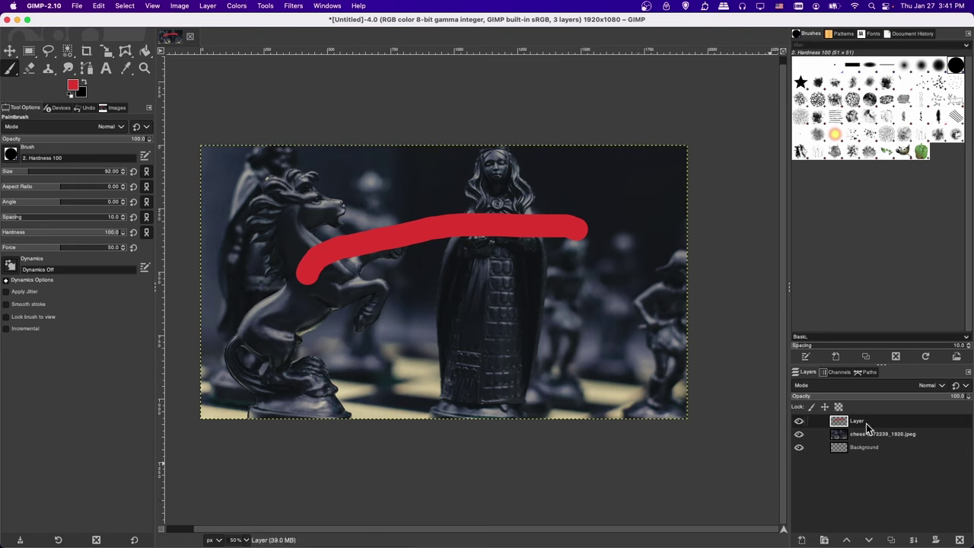
Hide and show the layer with the red stroke, and delete that layer.
click(799, 423)
click(799, 423)
click(959, 540)
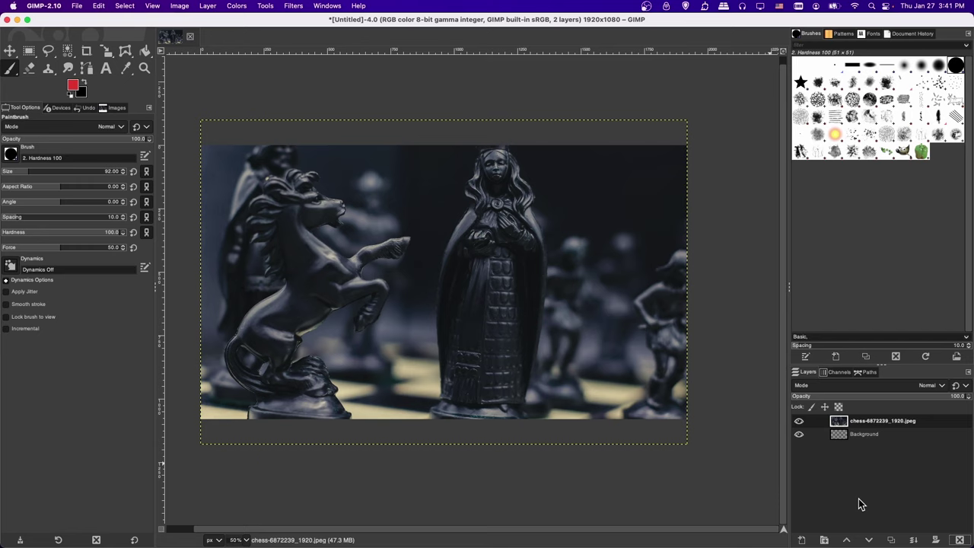
Paint a red stroke directly on the chess photo layer from the horse to the queen, and undo it.
mouse_move(313, 296)
mouse_down()
mouse_move(334, 258)
mouse_move(508, 242)
mouse_up()
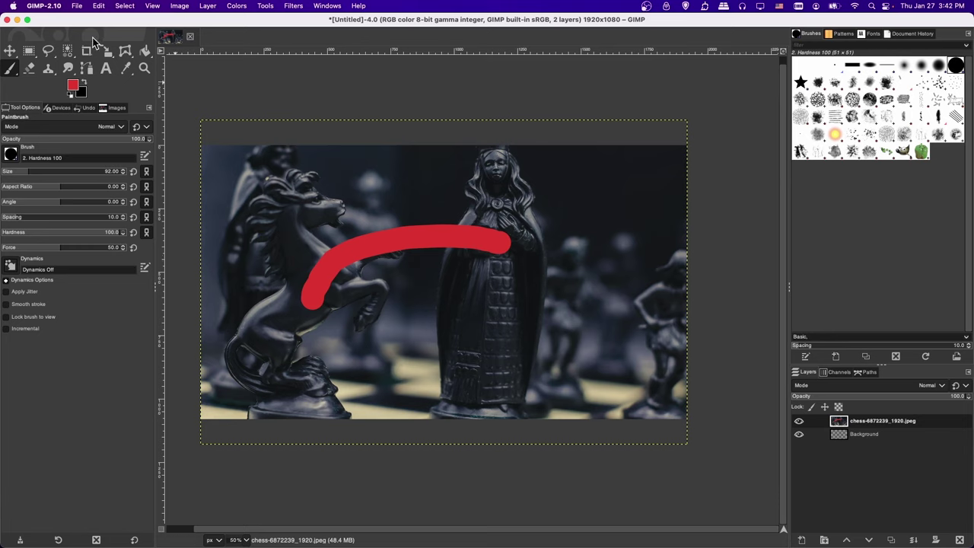
click(105, 9)
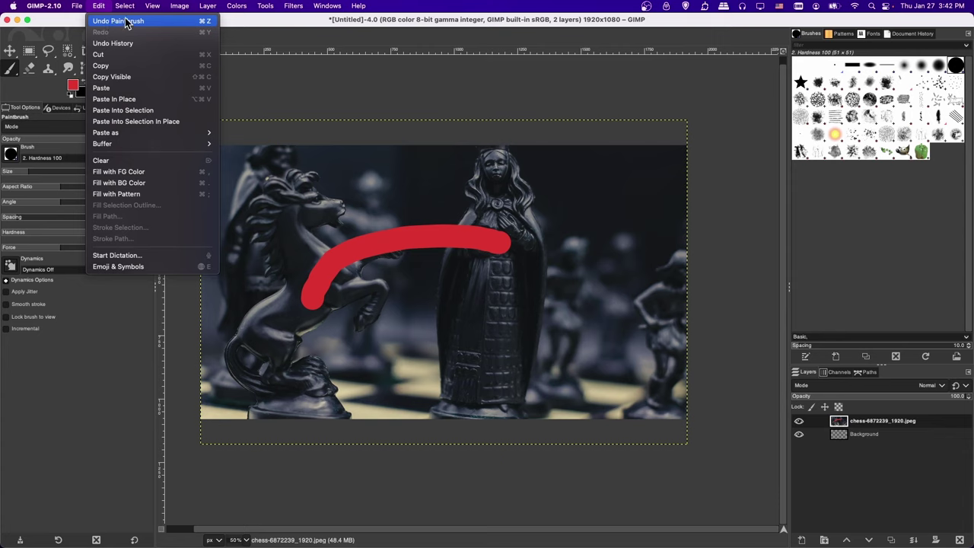
click(106, 8)
key(super+z)
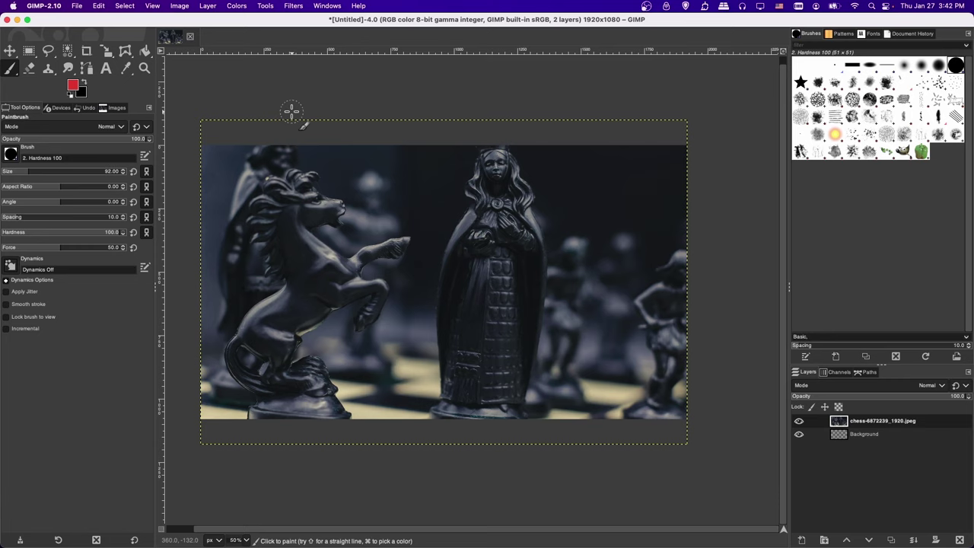
Save the image as GIMPTutorial.xcf in the Thumbnails folder.
click(78, 9)
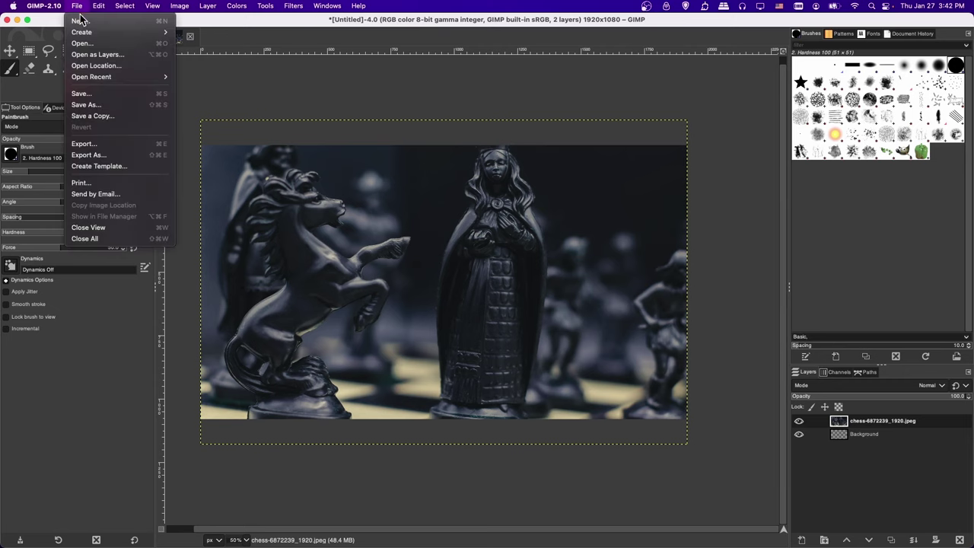
click(111, 105)
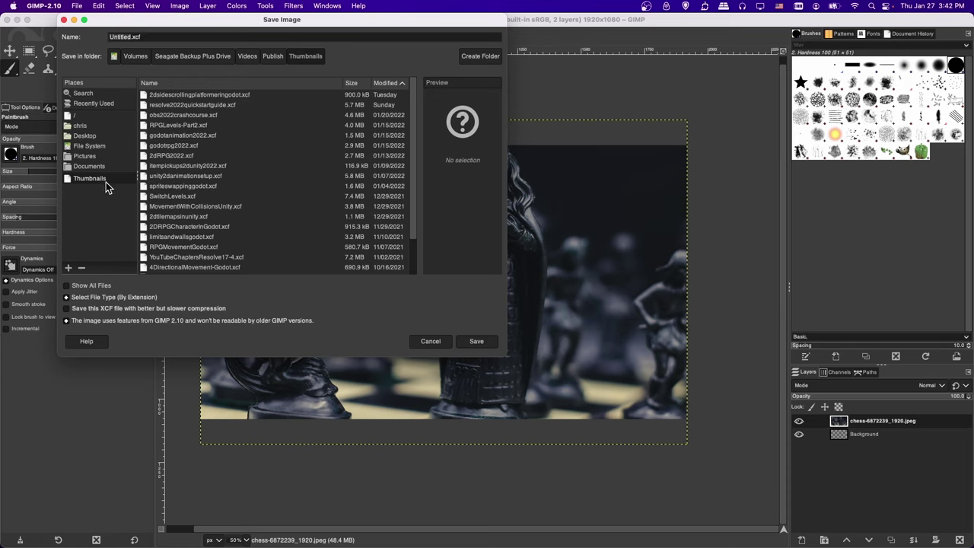
click(152, 38)
key(super+a)
text(GIMPTutorial.xc)
key(Return)
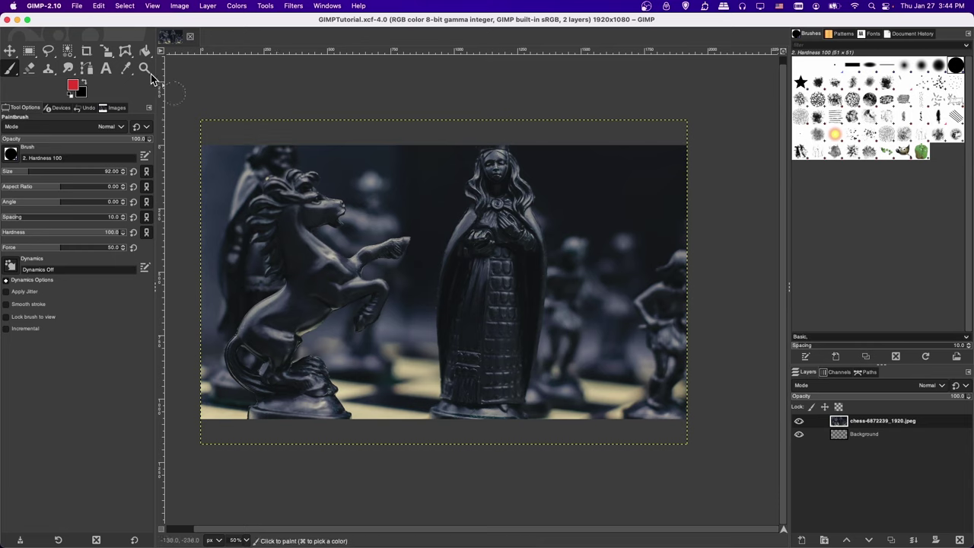
Scale the chess layer proportionally from its upper-left corner to about 1698 × 1132 px with the Scale tool, without applying it.
click(104, 53)
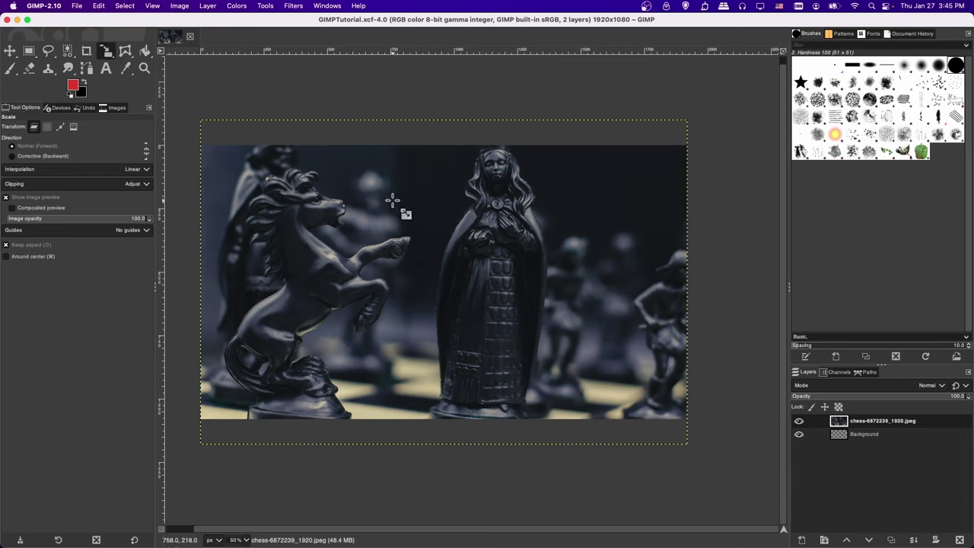
click(395, 241)
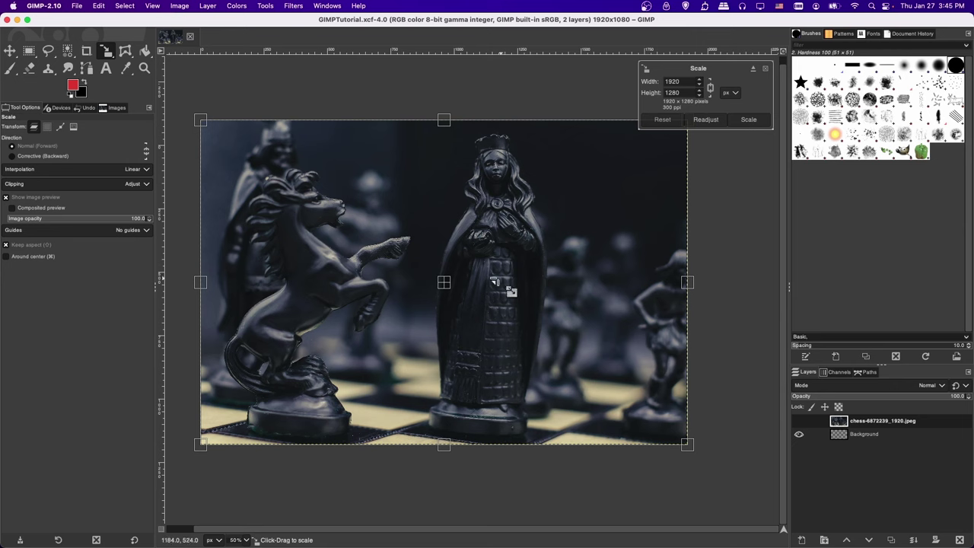
drag(202, 121, 256, 157)
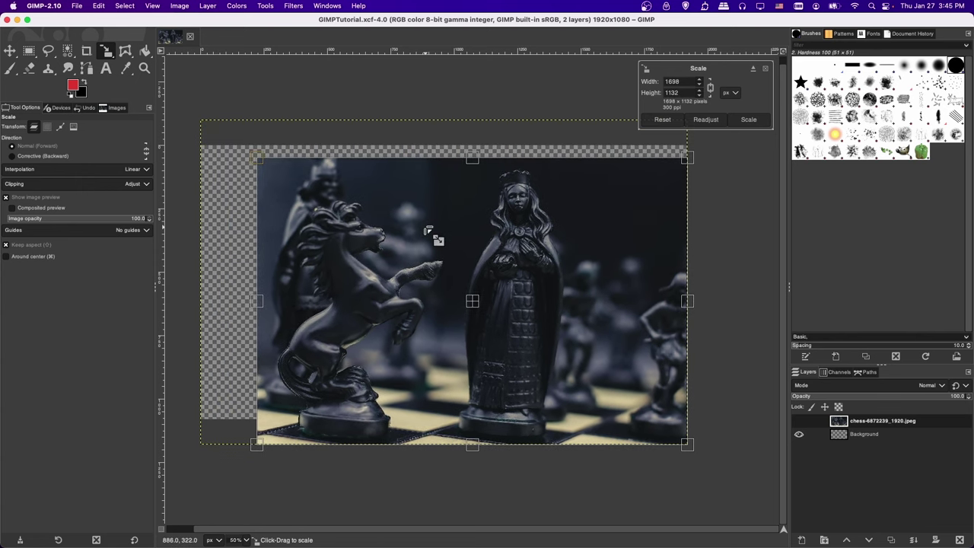
Scale the chess layer without fixed proportions to about 1136 × 1156 px, and reset the scaling with width and height linked again.
click(713, 90)
drag(256, 157, 428, 141)
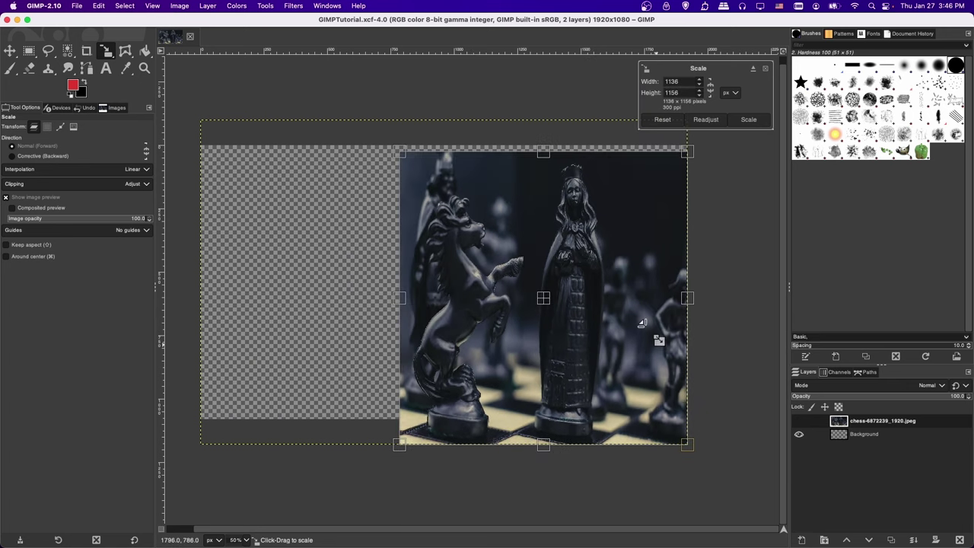
click(708, 97)
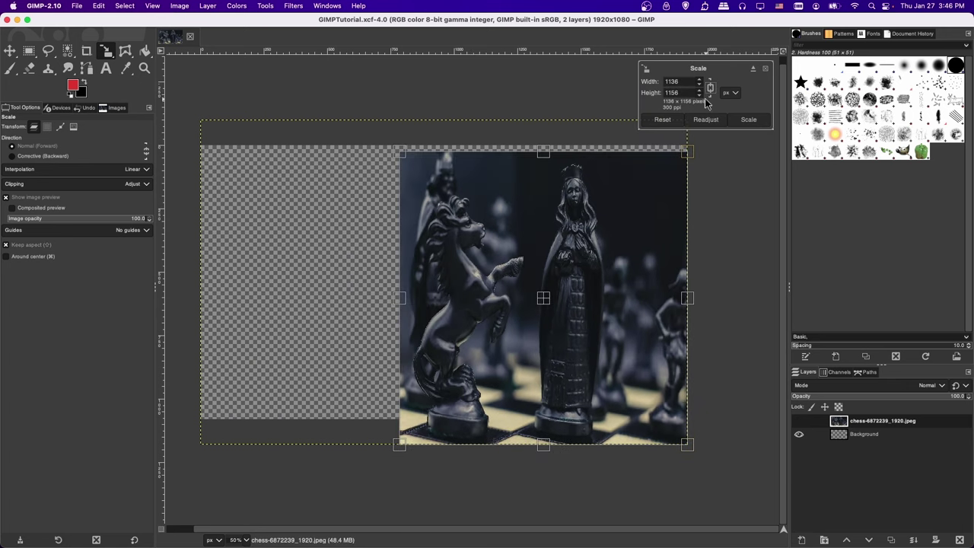
click(679, 92)
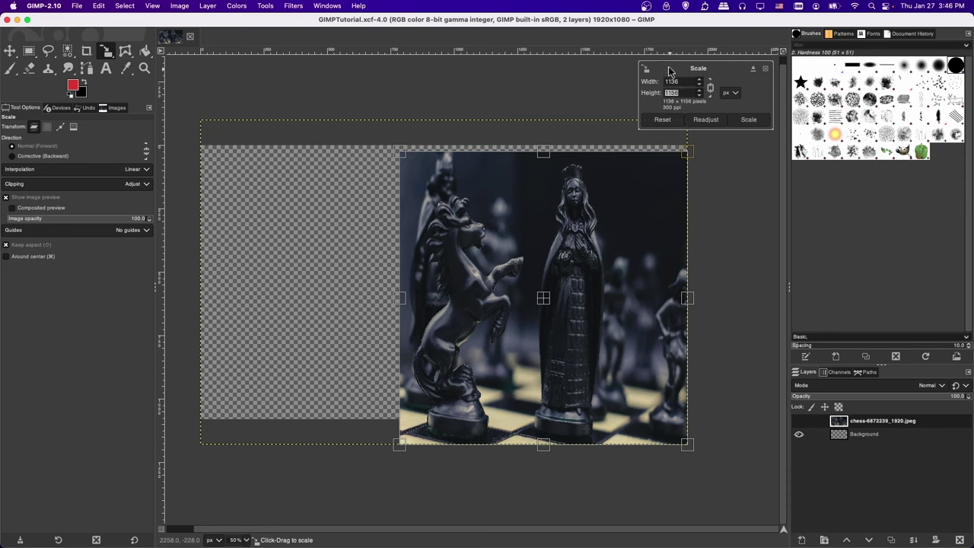
click(672, 124)
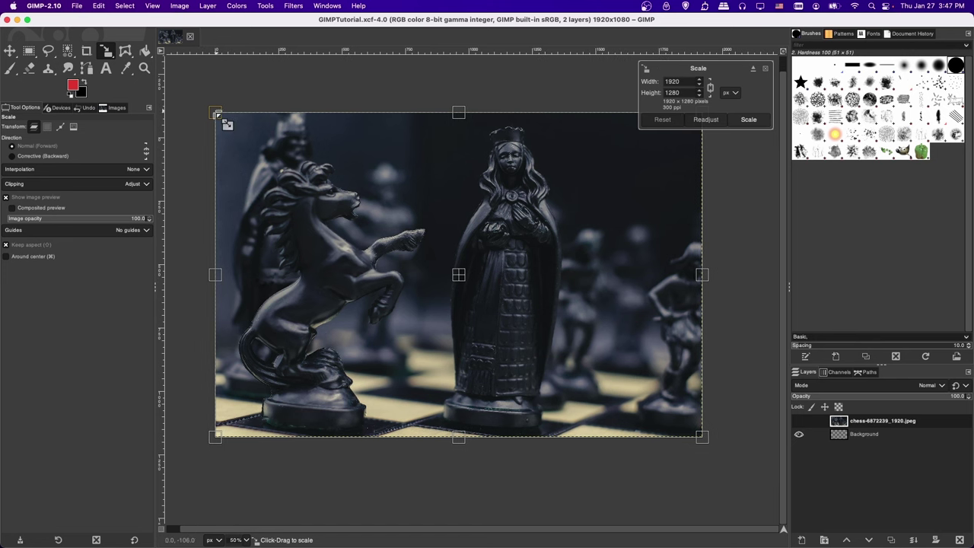
Scale the chess layer proportionally around its center to about 1625 × 1083 px, and apply the scaling.
drag(216, 113, 343, 226)
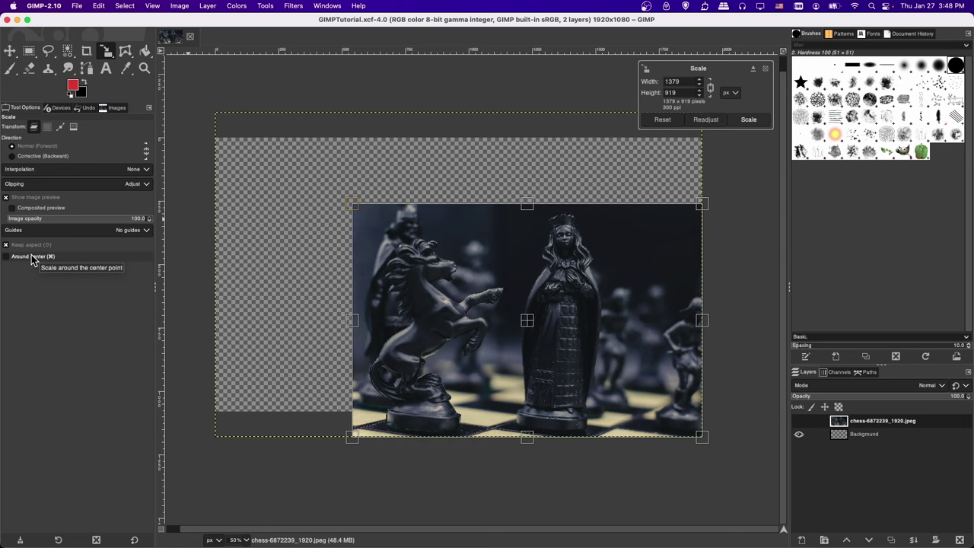
key(super+z)
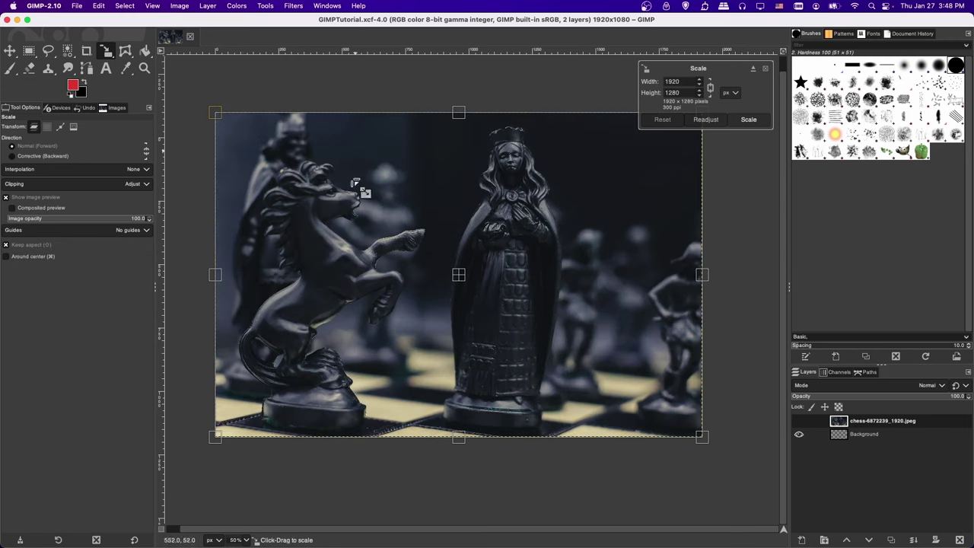
click(9, 258)
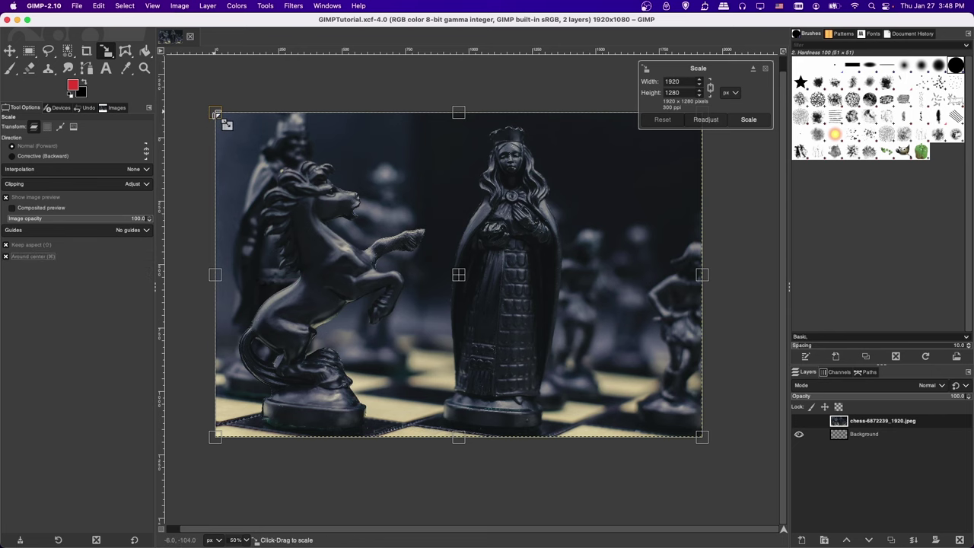
drag(216, 113, 512, 305)
drag(465, 299, 272, 186)
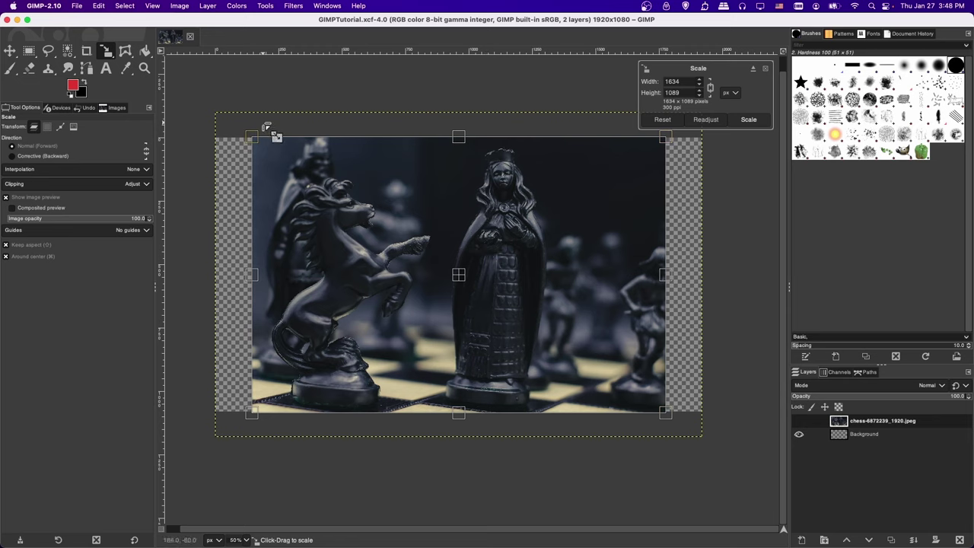
drag(251, 137, 253, 141)
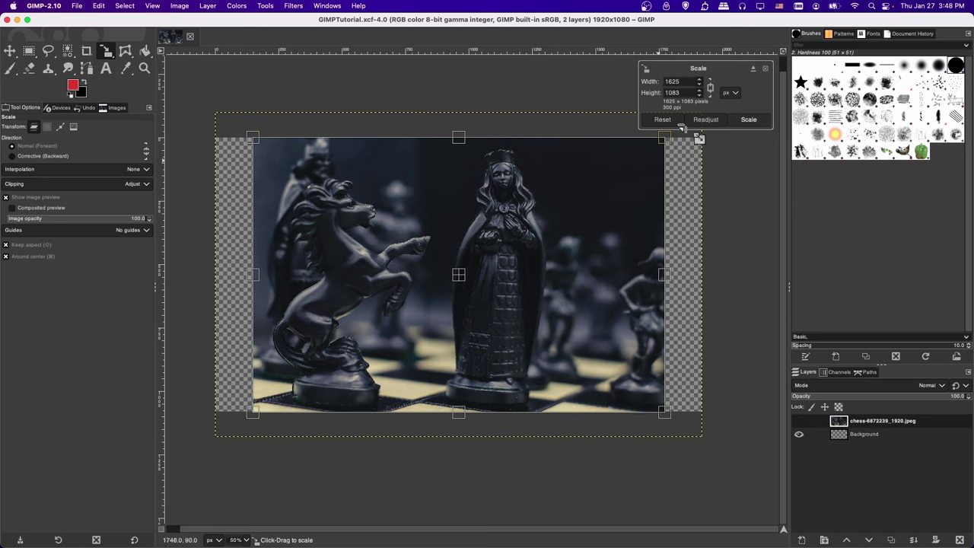
click(751, 121)
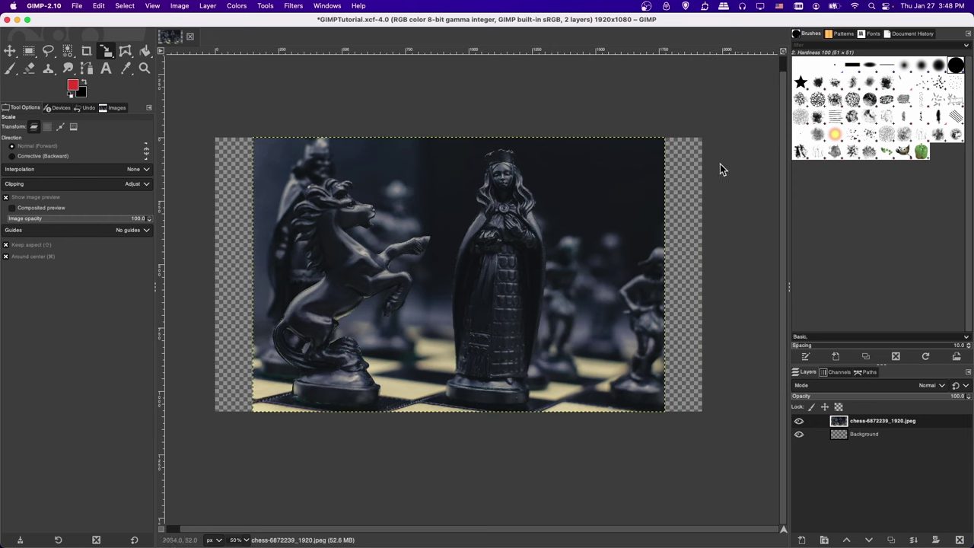
Switch to Rectangle Select and compare the boundaries of the Background layer and the chess layer.
scroll(696, 175, right, 2)
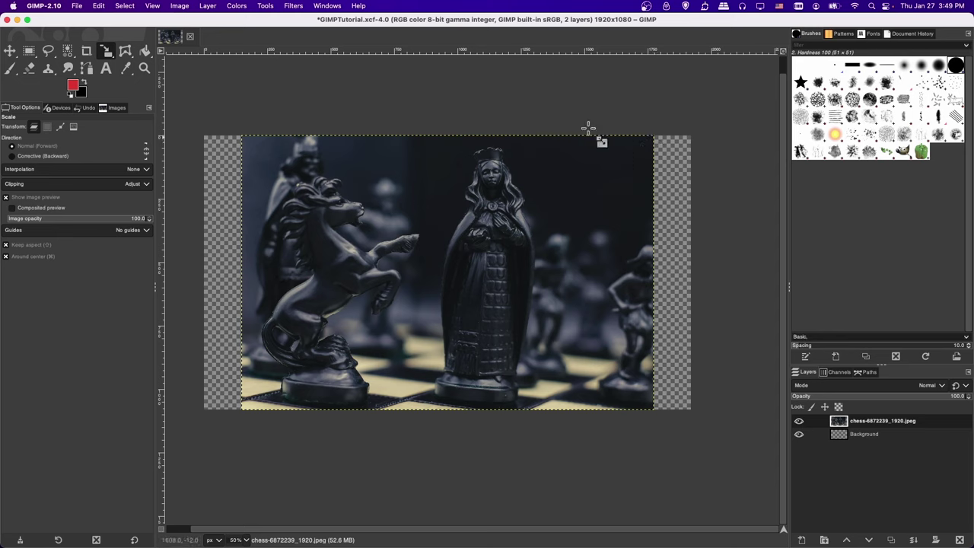
key(r)
click(867, 434)
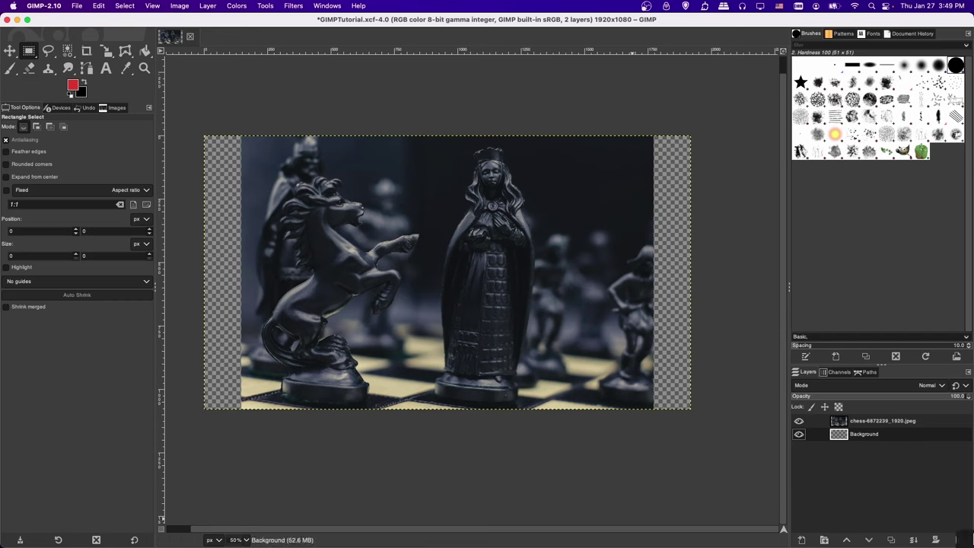
click(881, 427)
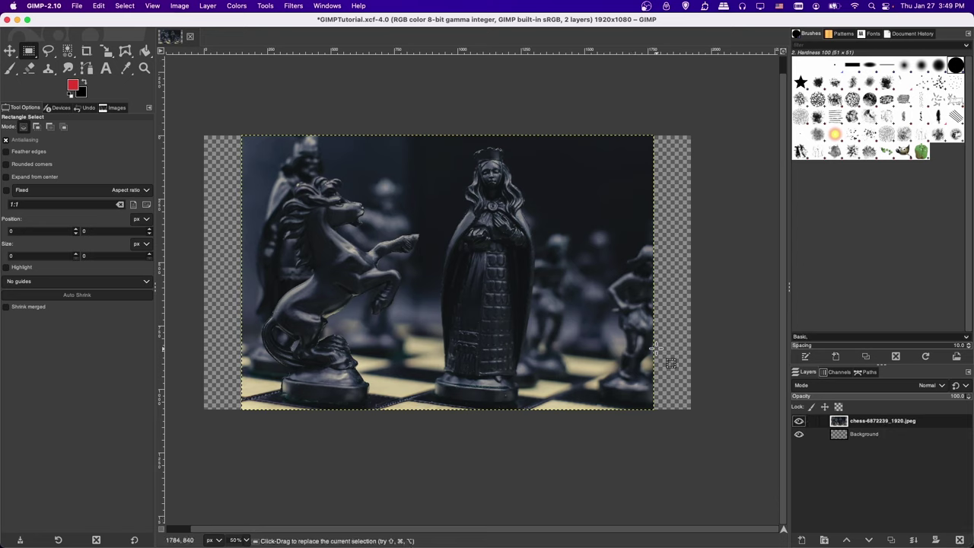
Resize the canvas to 2400 × 1350 px with width and height linked, and undo the resize.
click(177, 6)
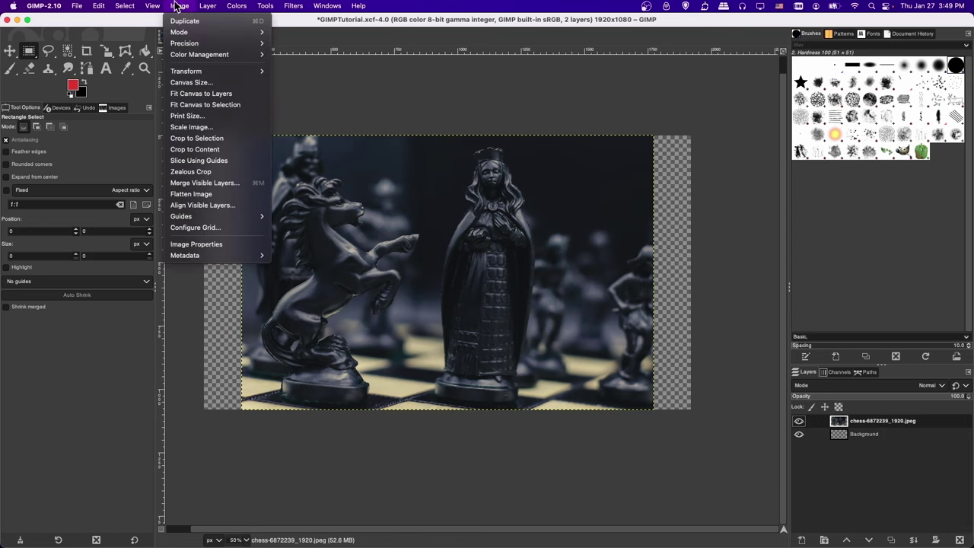
click(218, 83)
drag(219, 25, 373, 261)
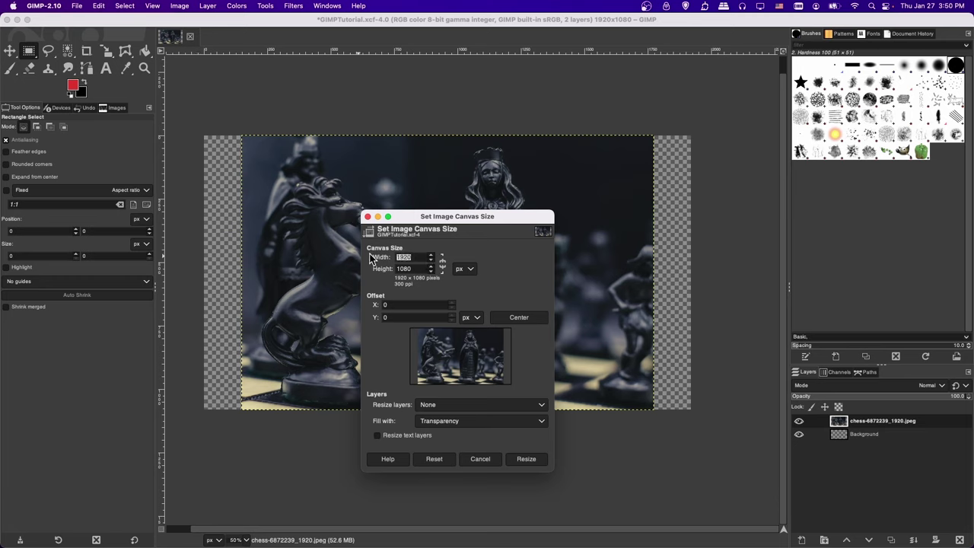
click(444, 264)
double_click(421, 256)
text(2400)
key(Tab)
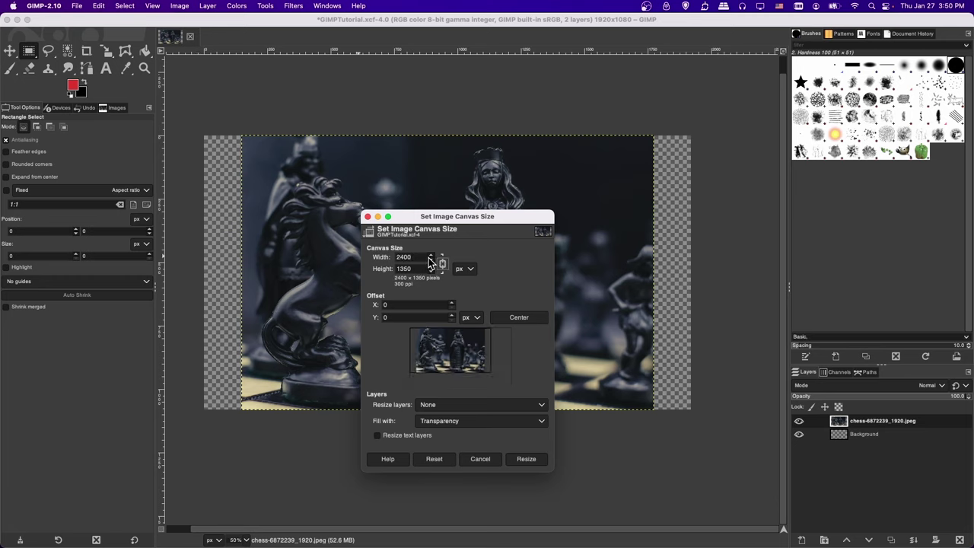
click(537, 460)
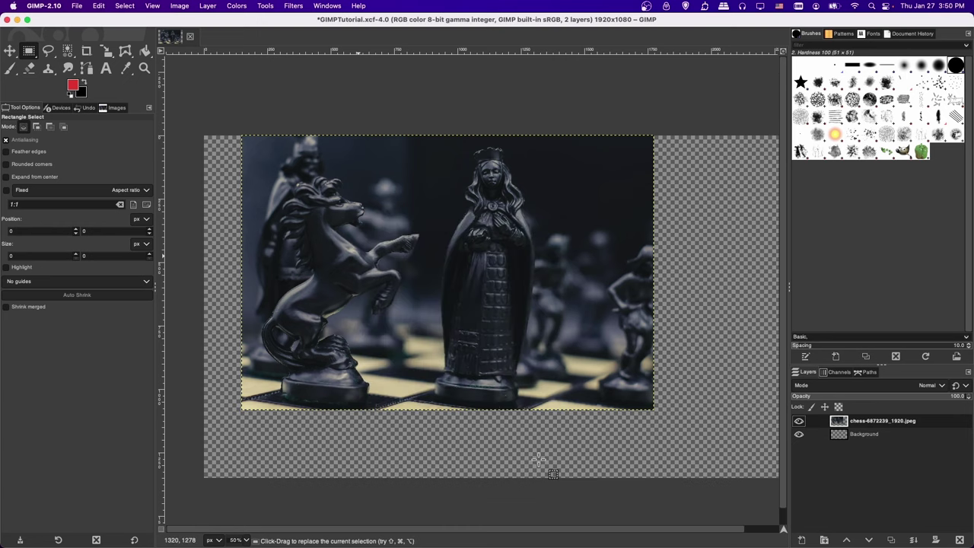
key(minus)
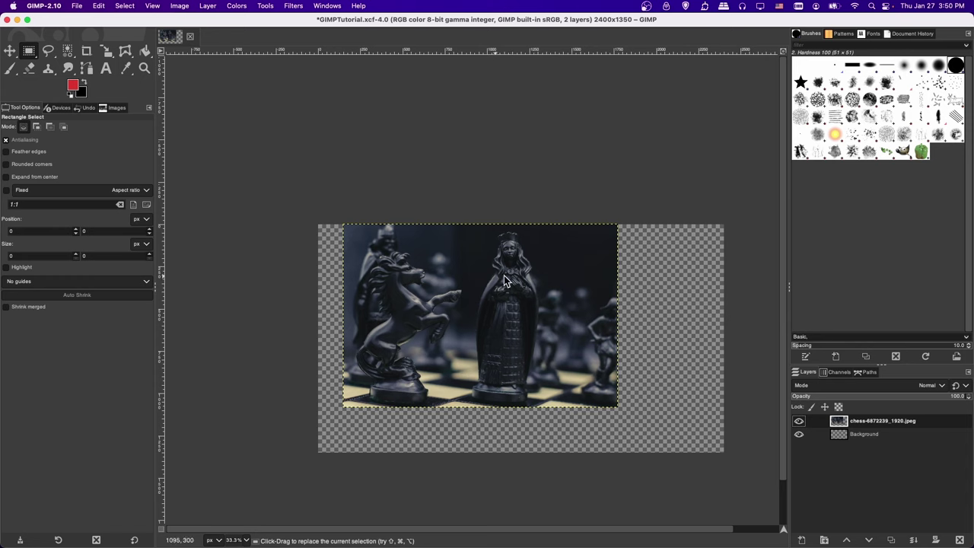
key(super+z)
key(plus)
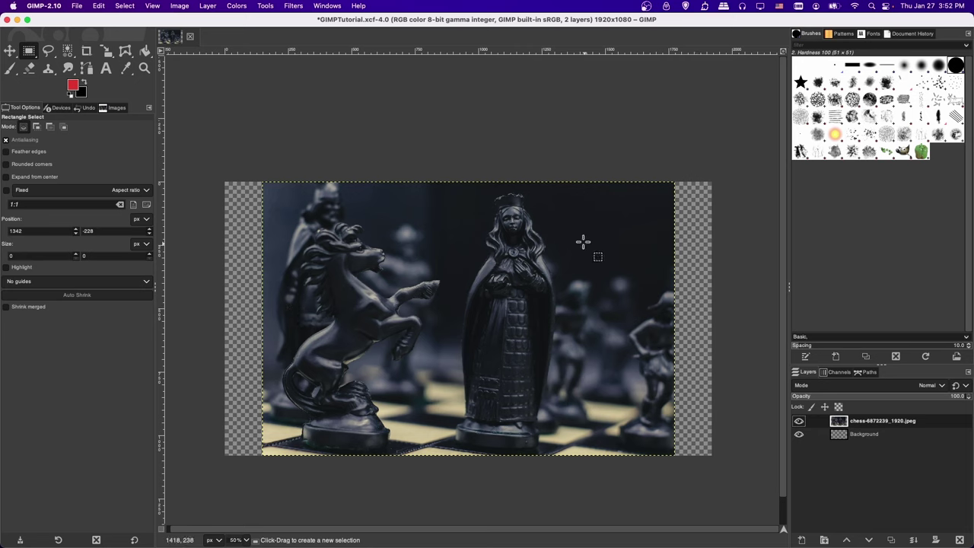
Crop the image to its content with the chess layer active, removing the empty side strips.
click(187, 6)
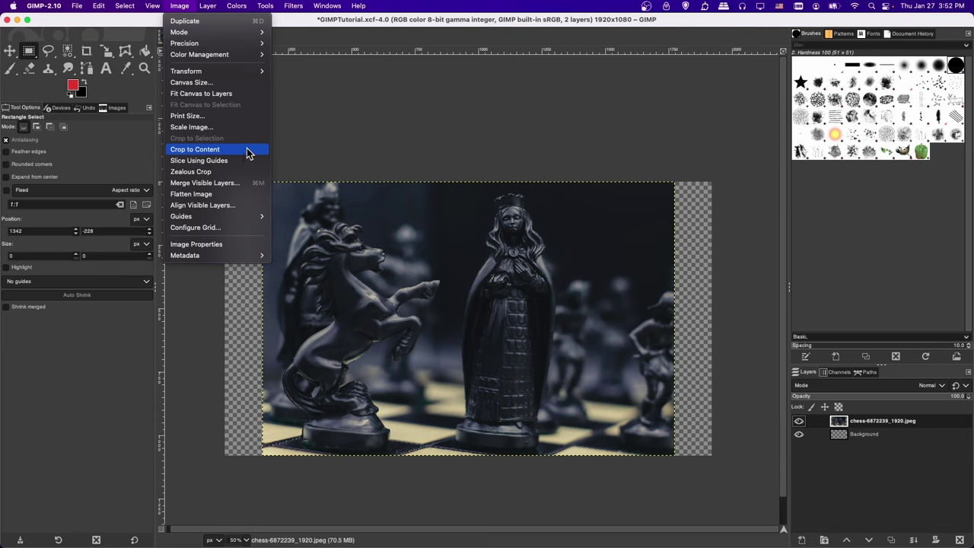
click(285, 149)
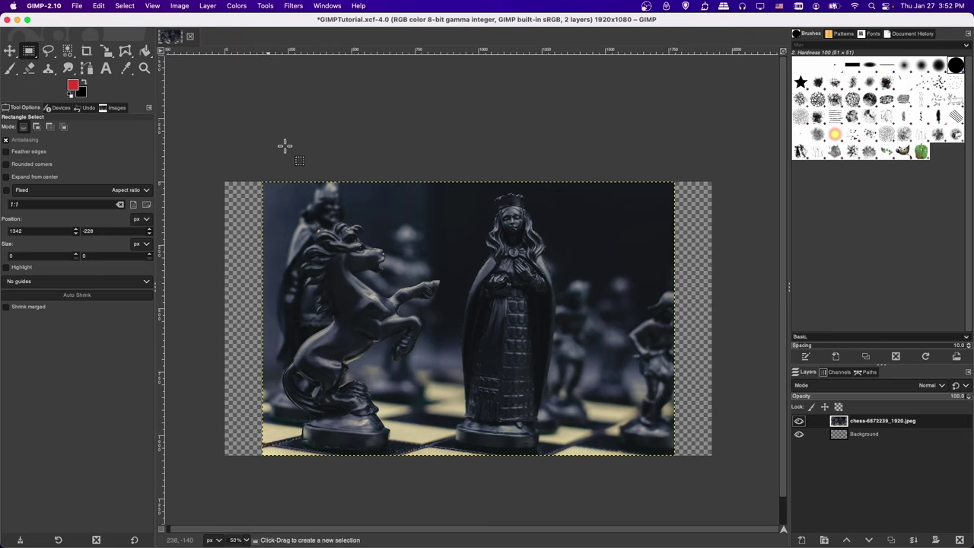
click(866, 434)
click(864, 425)
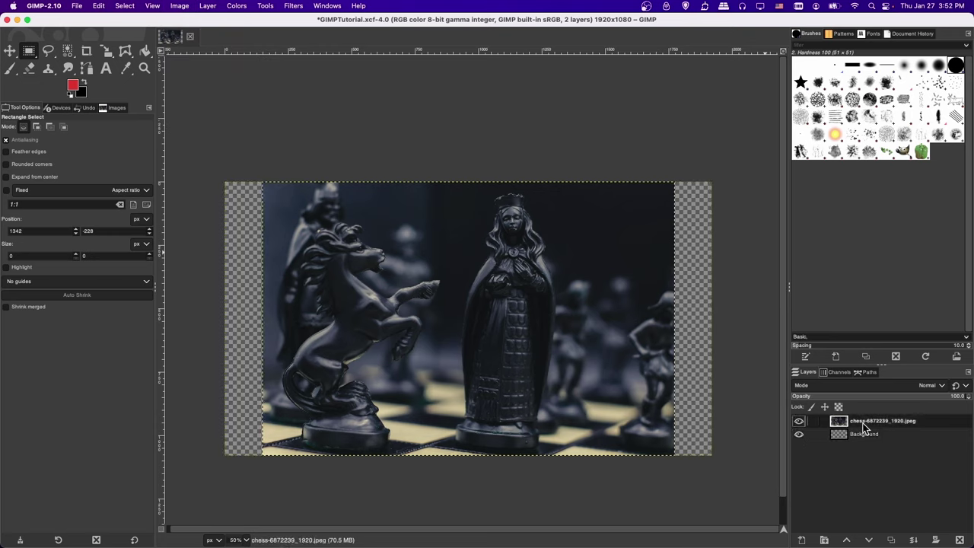
click(175, 7)
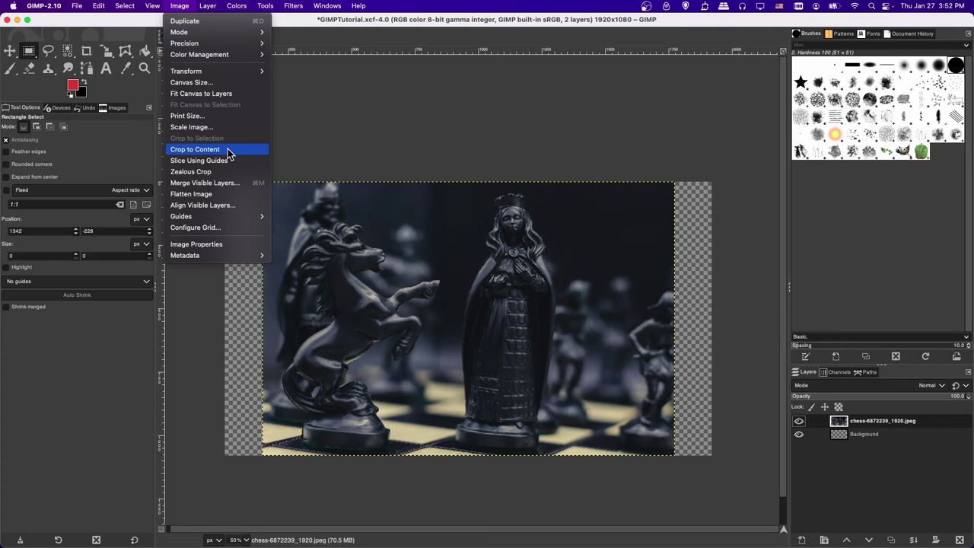
click(229, 151)
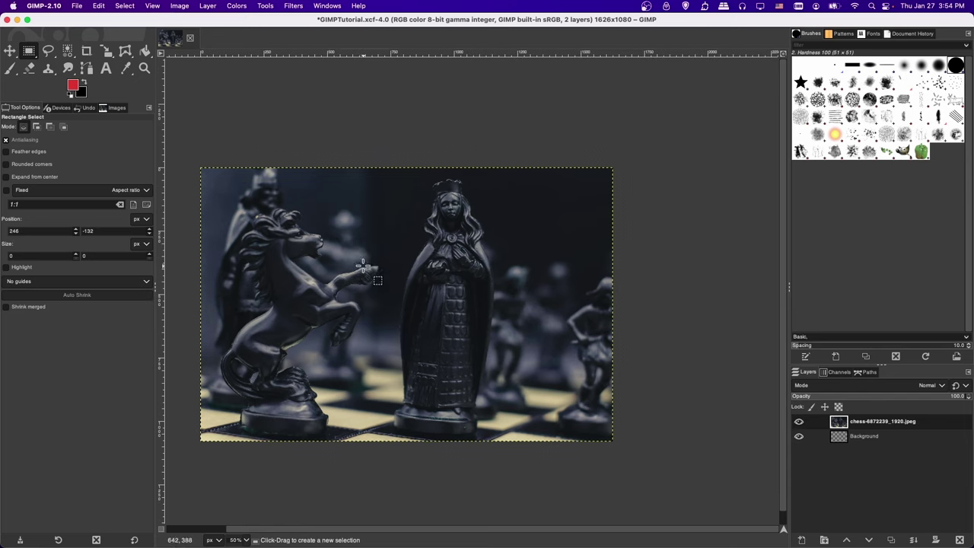
scroll(261, 160, left, 1)
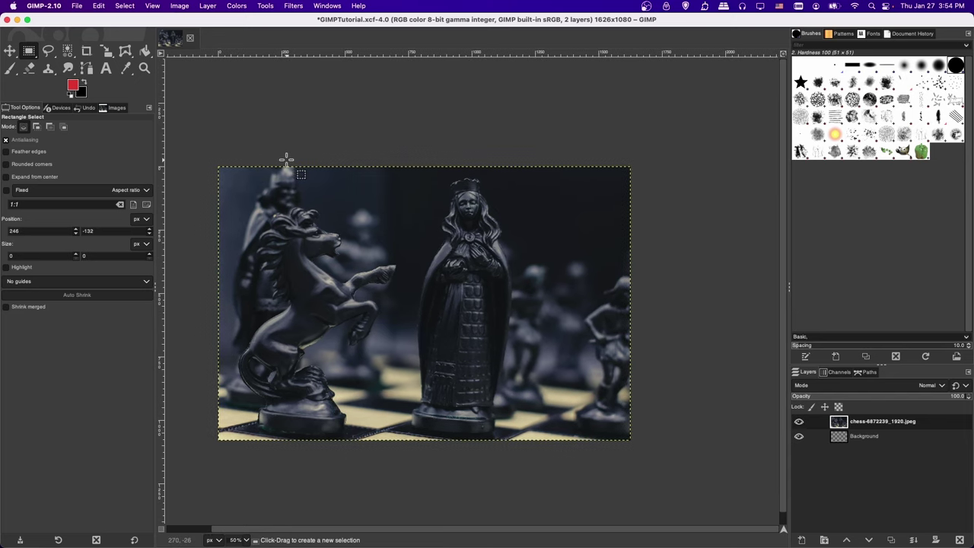
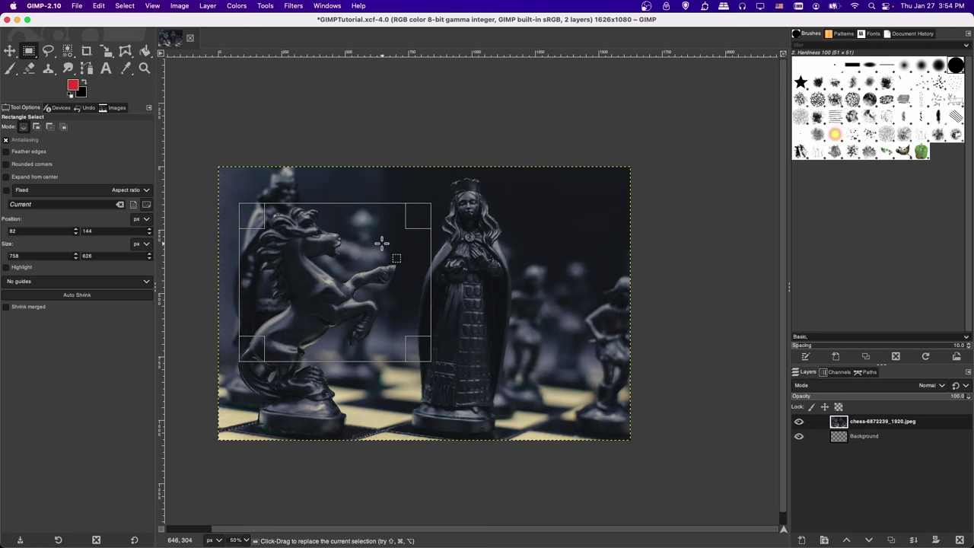
Cut the rectangular selection of about 758 × 628 px around the horse, and undo the cut and the selection.
key(super)
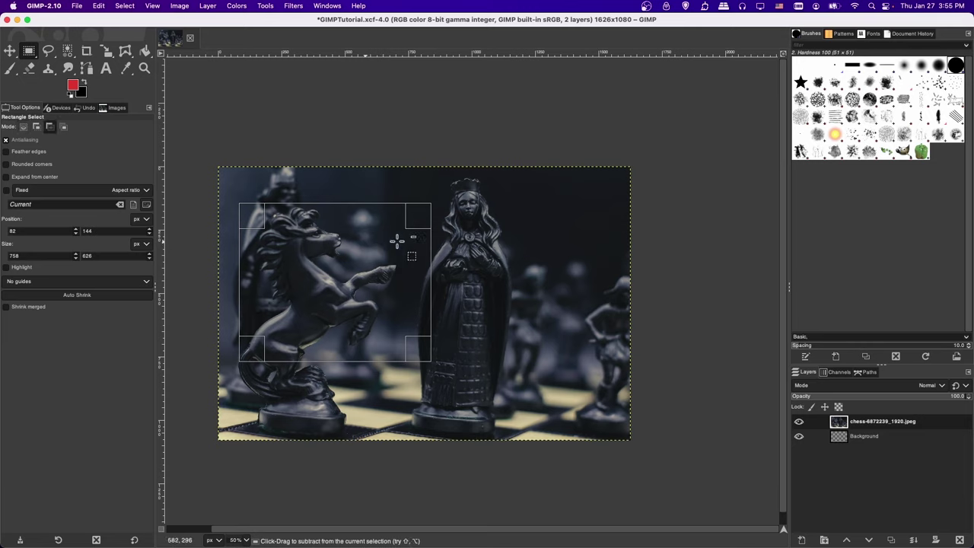
key(super+x)
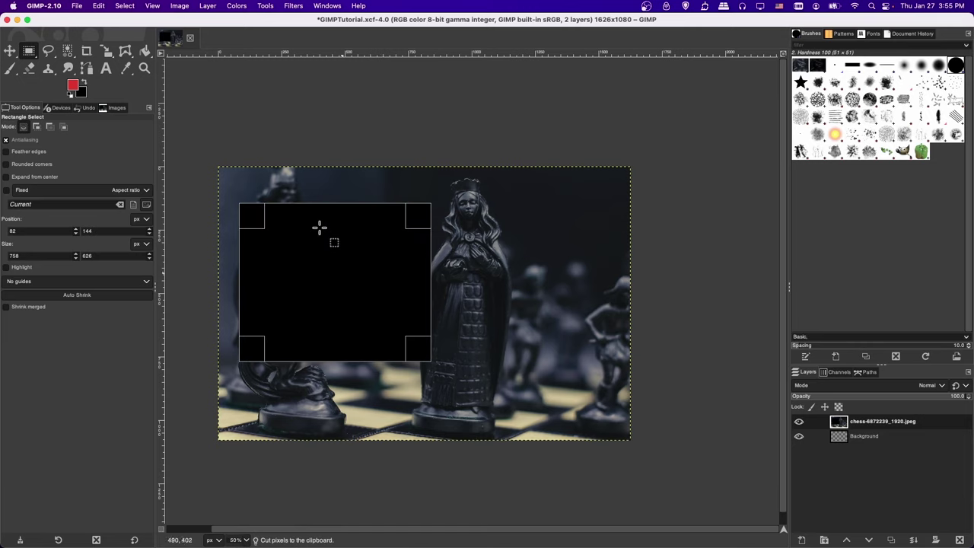
key(super+z)
key(super+z)
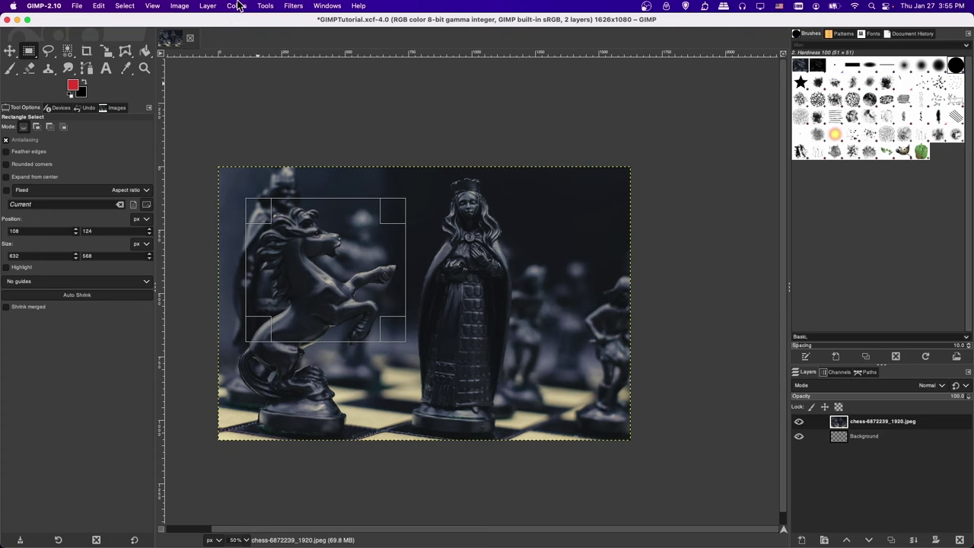
Apply a saturation scale of 0 to a rectangular selection of about 632 × 568 px around the horse, and undo it.
click(238, 6)
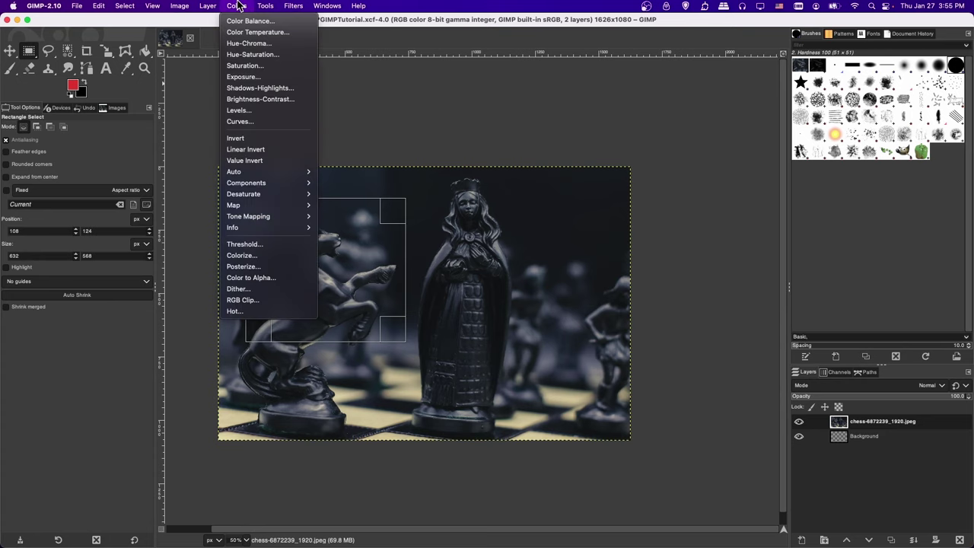
click(258, 66)
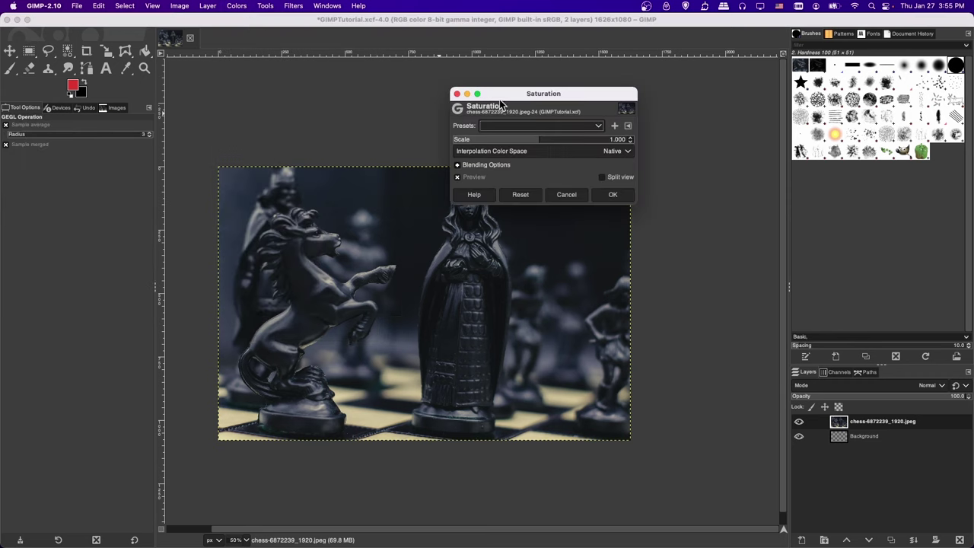
drag(507, 99, 549, 136)
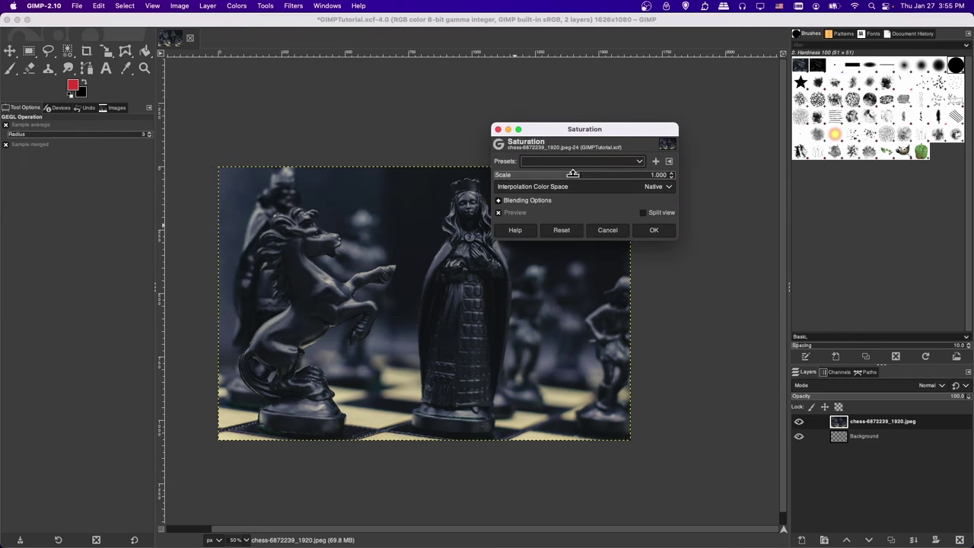
drag(580, 171, 339, 237)
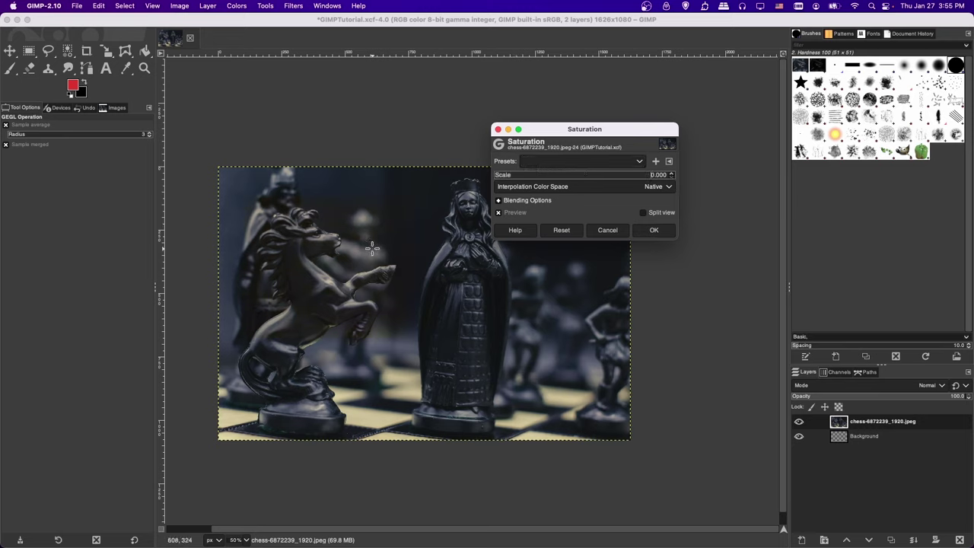
key(Return)
Preview a Gaussian blur of 12.22 on a rectangular selection of about 646 × 550 px around the horse, and cancel it.
key(r)
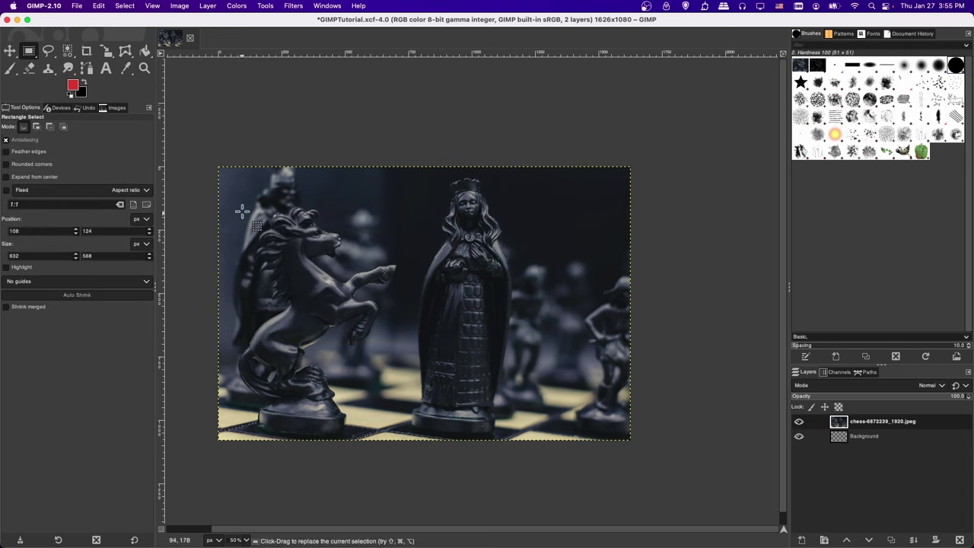
drag(244, 210, 407, 348)
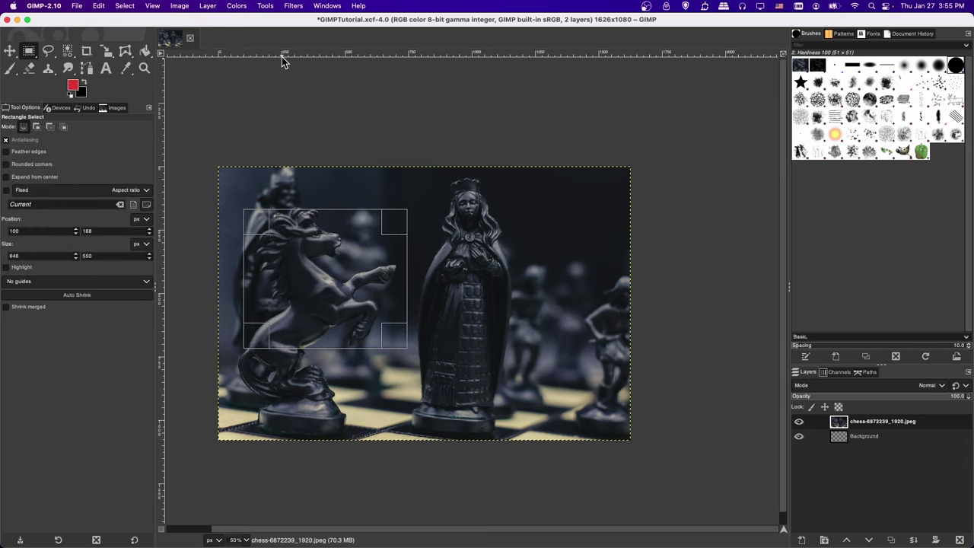
click(292, 6)
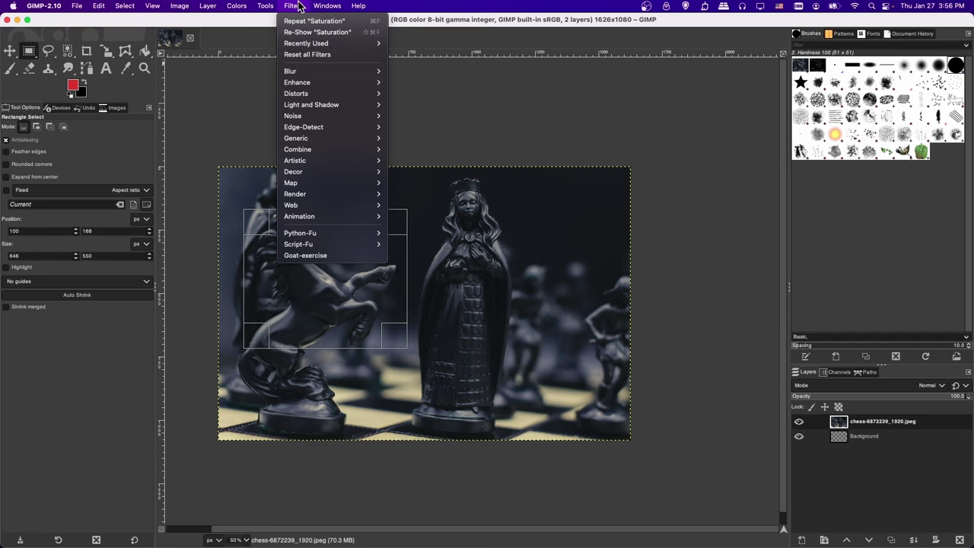
mouse_move(321, 74)
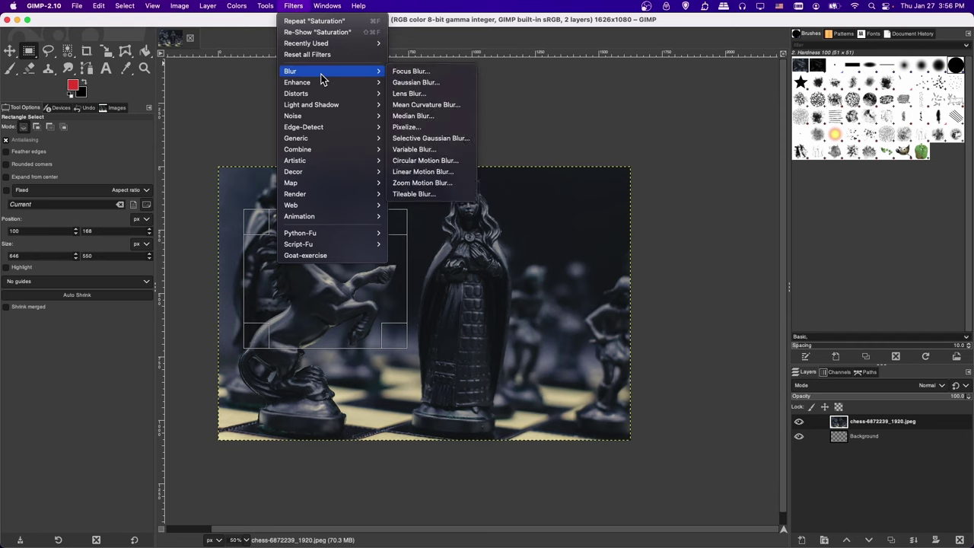
click(420, 82)
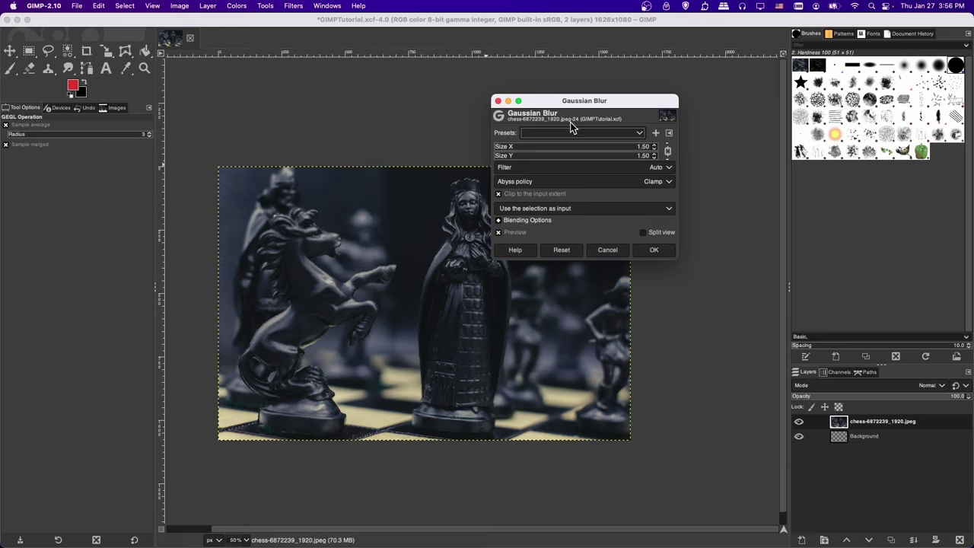
drag(506, 145, 510, 144)
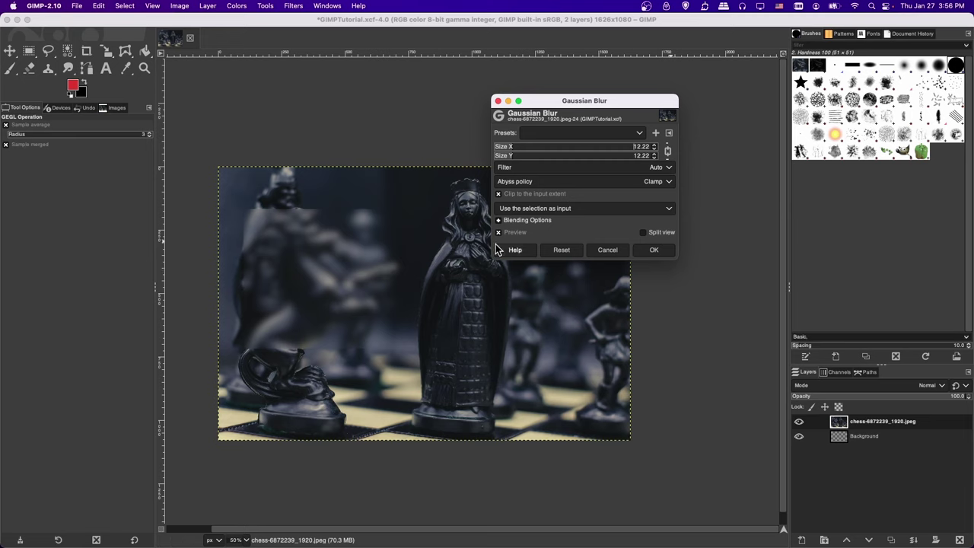
click(607, 250)
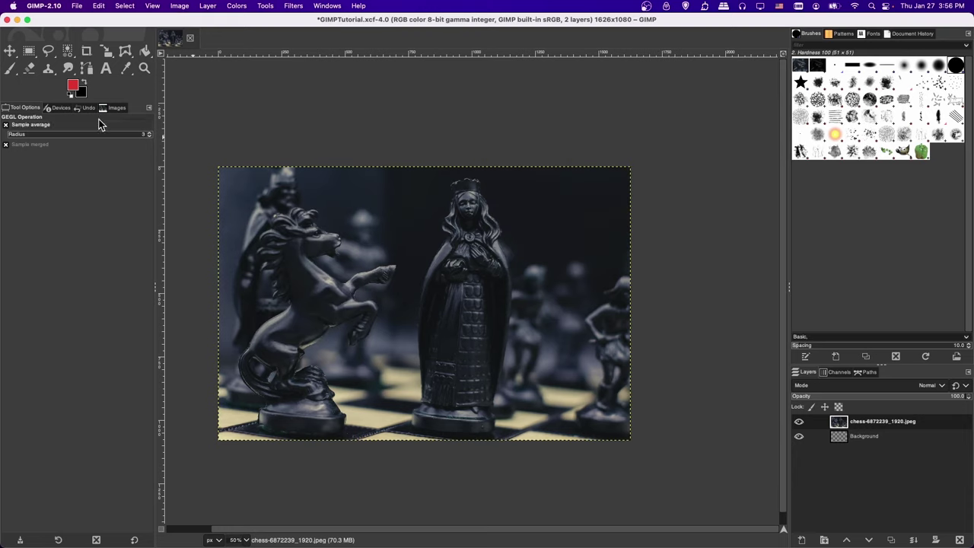
Start a freehand selection on the horse's chest with the Free Select tool.
click(50, 52)
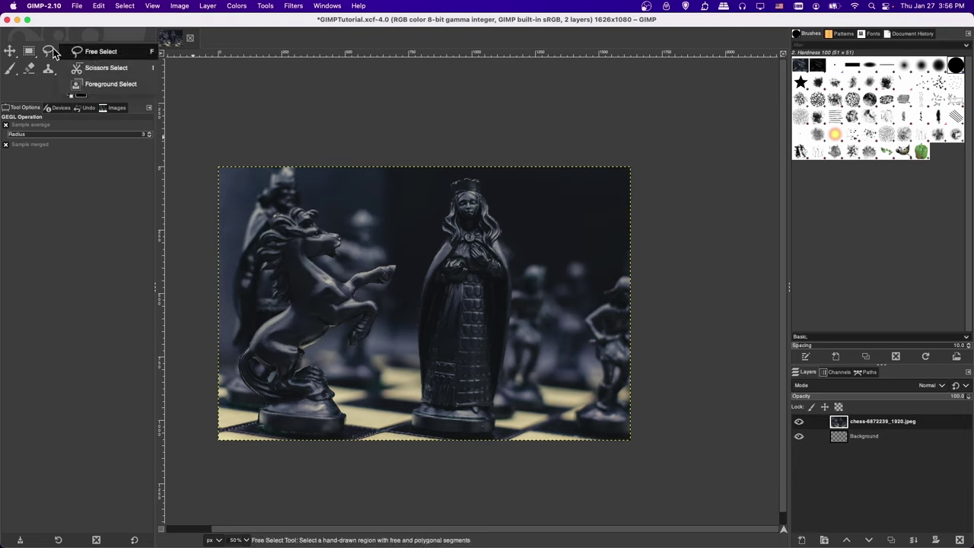
click(73, 53)
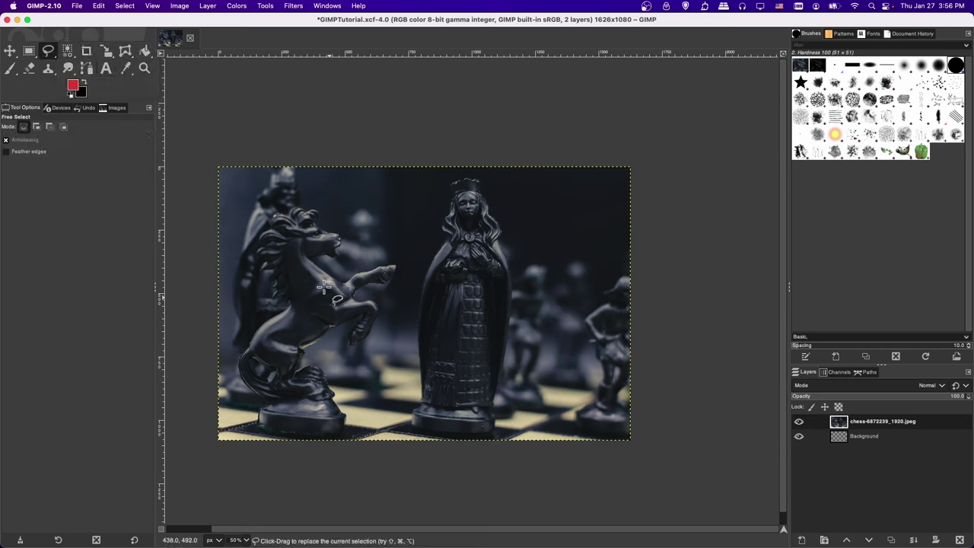
mouse_move(318, 275)
mouse_down()
mouse_move(350, 216)
mouse_move(412, 222)
mouse_move(421, 296)
mouse_move(339, 388)
mouse_move(290, 353)
mouse_move(317, 277)
mouse_up()
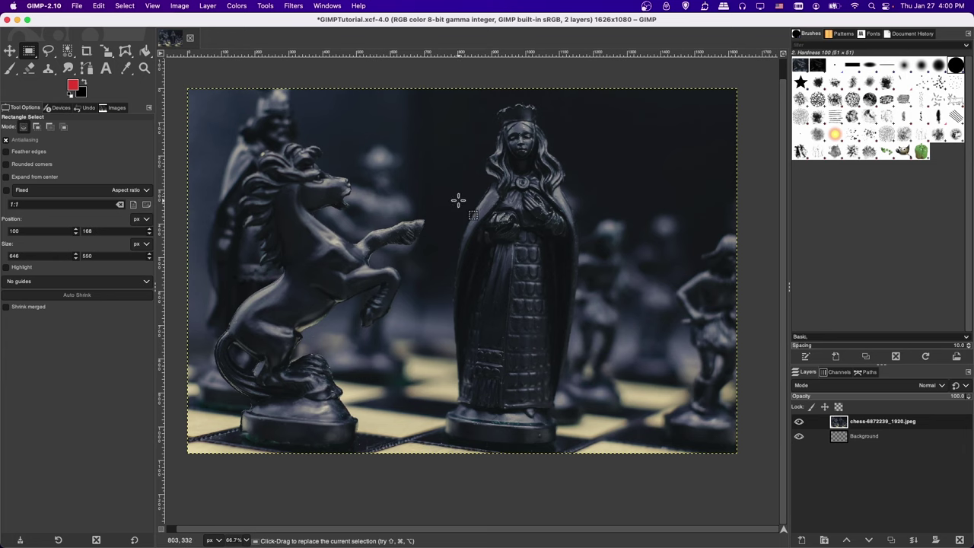
Examine the area between the horse's raised hoof and the queen at several zoom levels and view positions.
drag(442, 202, 588, 355)
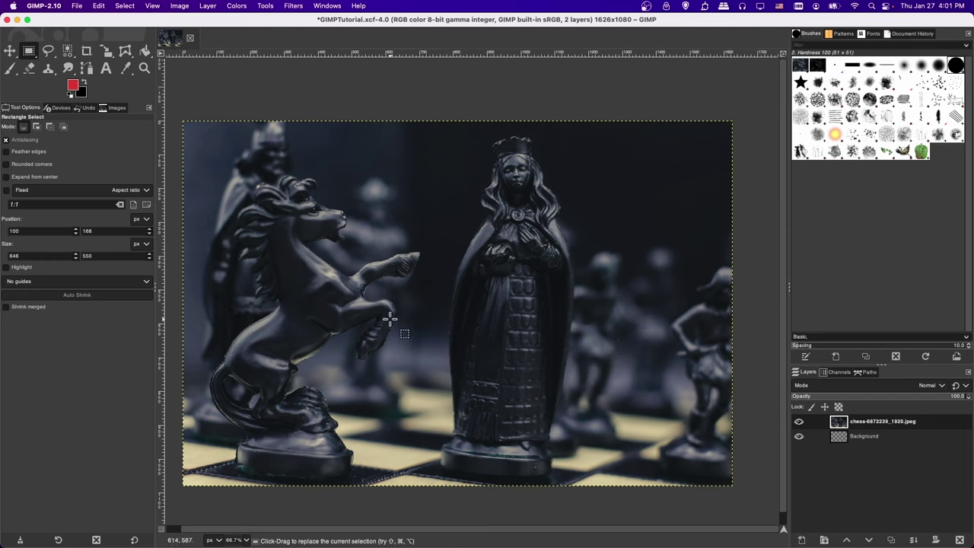
key(super)
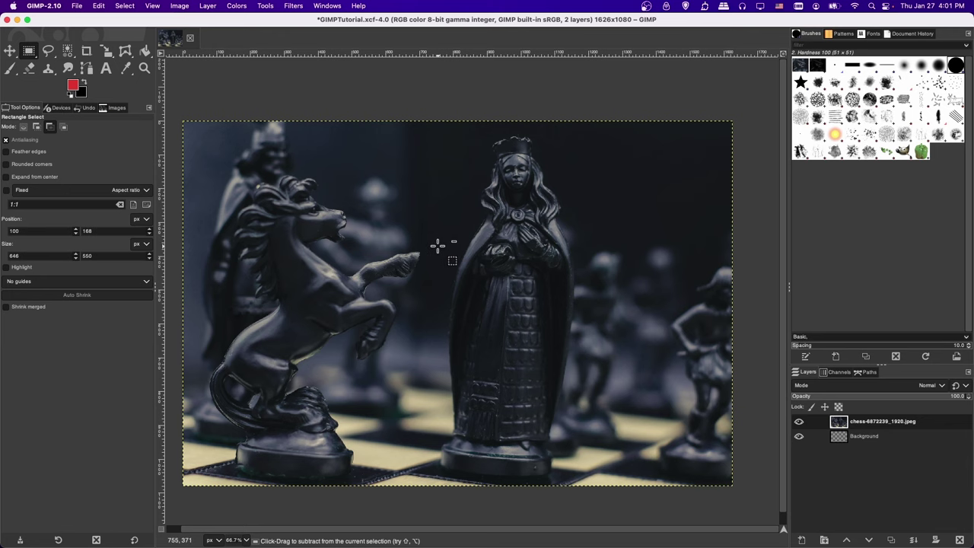
scroll(438, 245, up, 3)
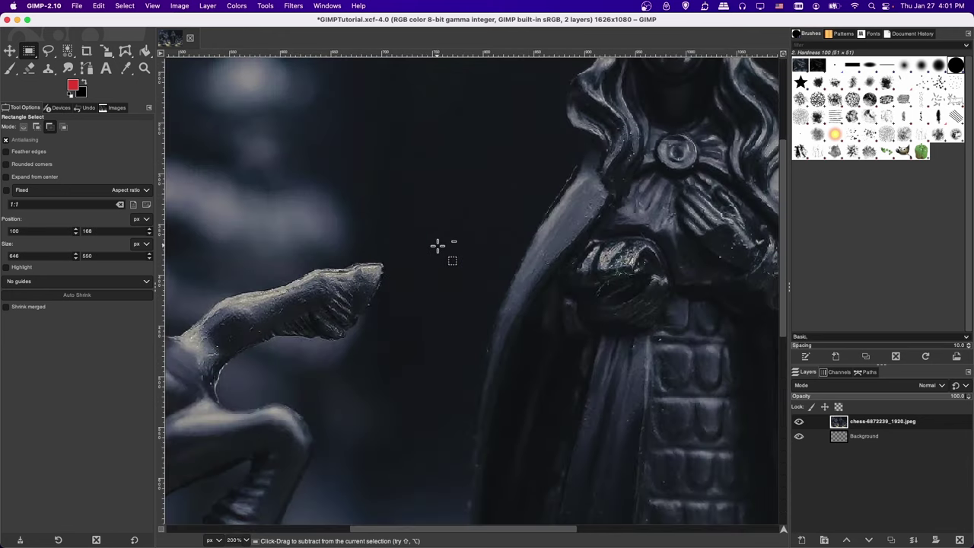
scroll(438, 245, down, 4)
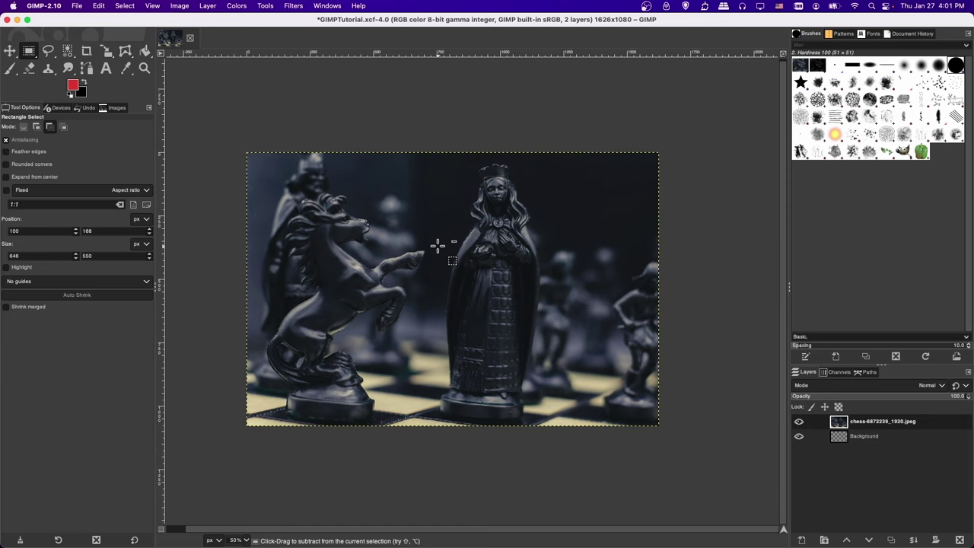
key(ctrl)
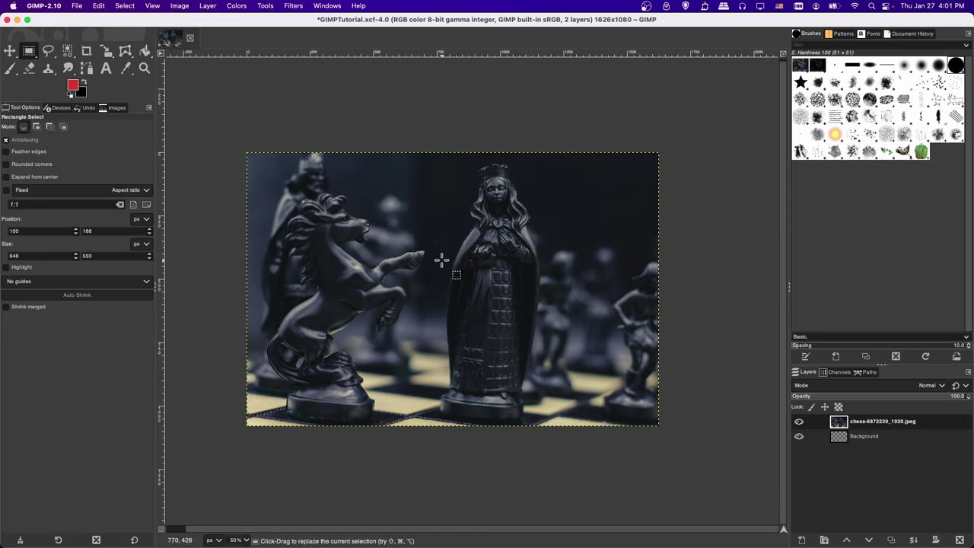
drag(439, 261, 543, 221)
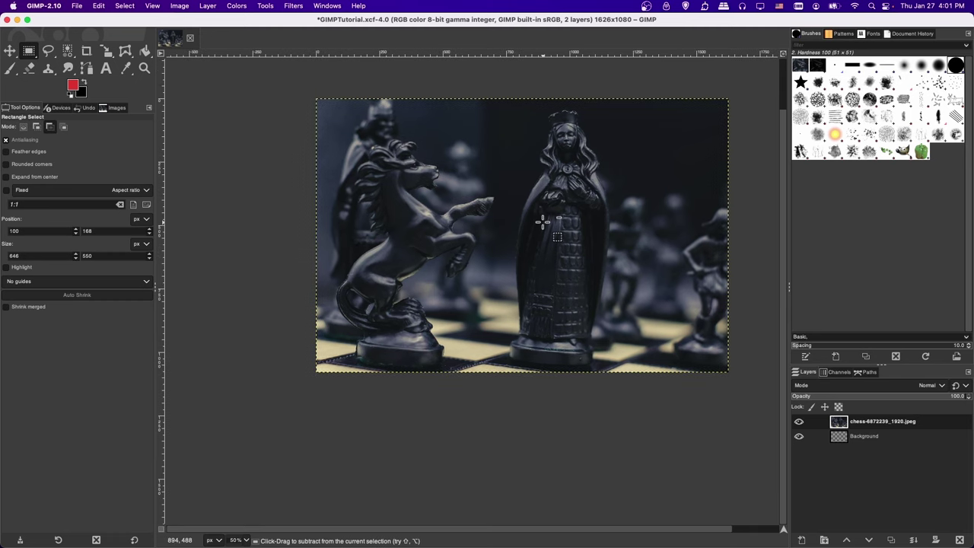
scroll(541, 222, up, 2)
scroll(541, 223, down, 2)
scroll(542, 222, up, 1)
scroll(541, 223, down, 1)
scroll(540, 222, up, 2)
scroll(539, 221, down, 1)
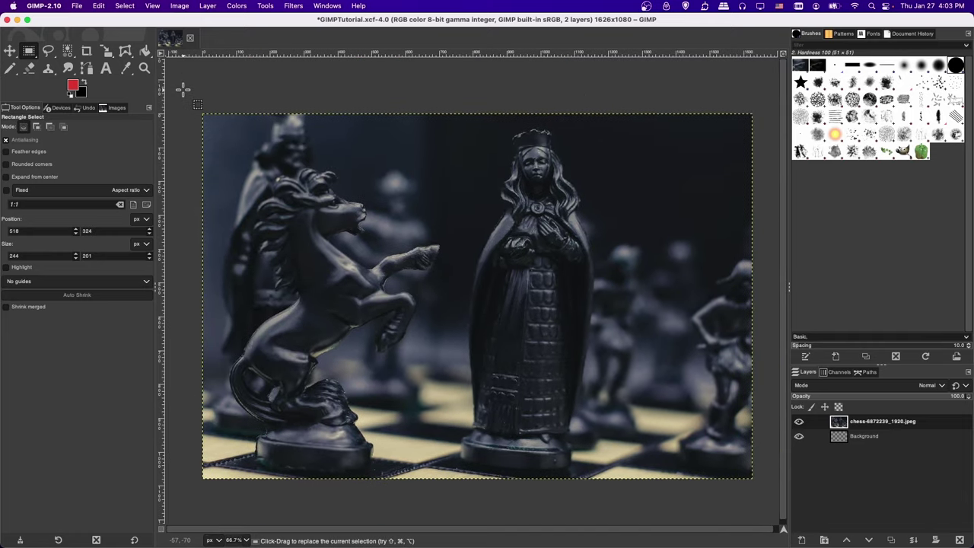
Move the chess layer slightly up and to the right with the Move tool, and undo the move.
click(12, 55)
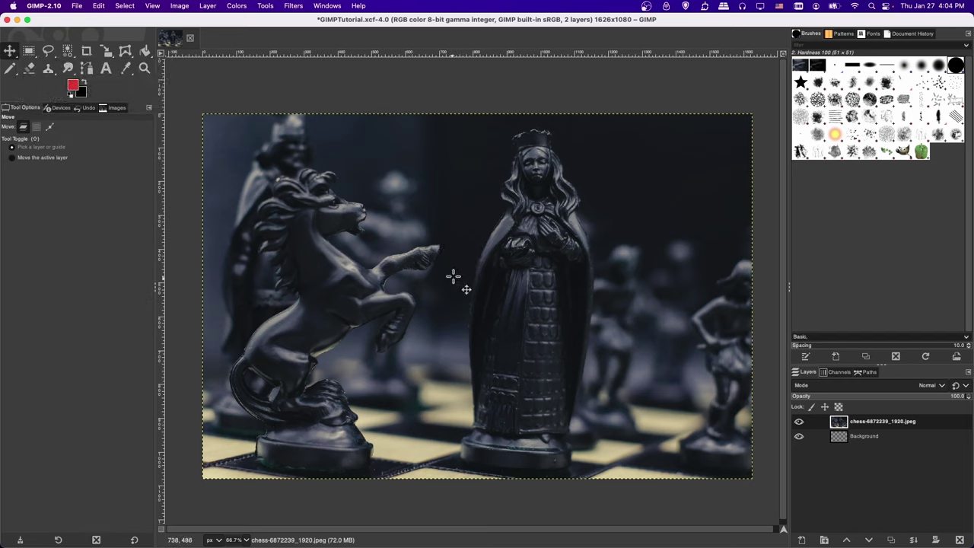
scroll(454, 276, right, 2)
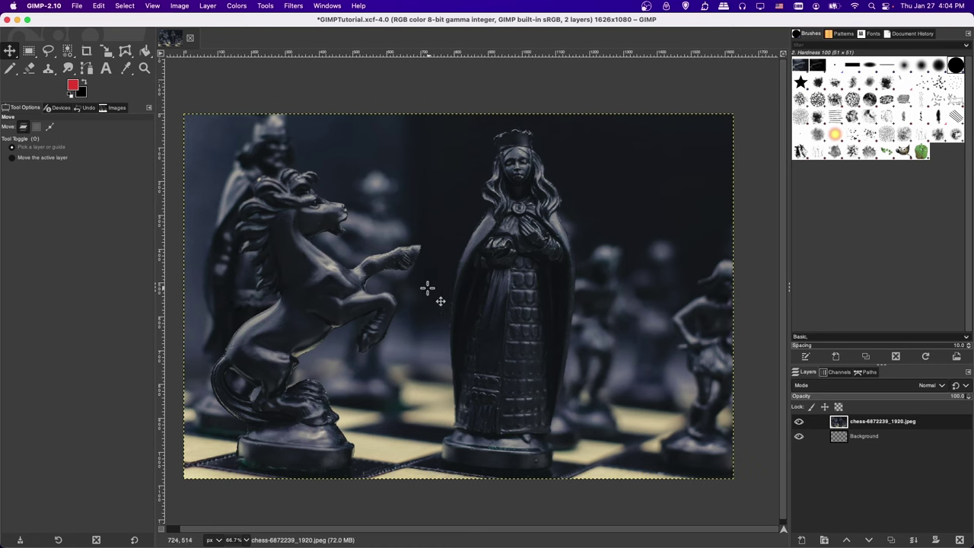
drag(426, 283, 470, 263)
key(ctrl+z)
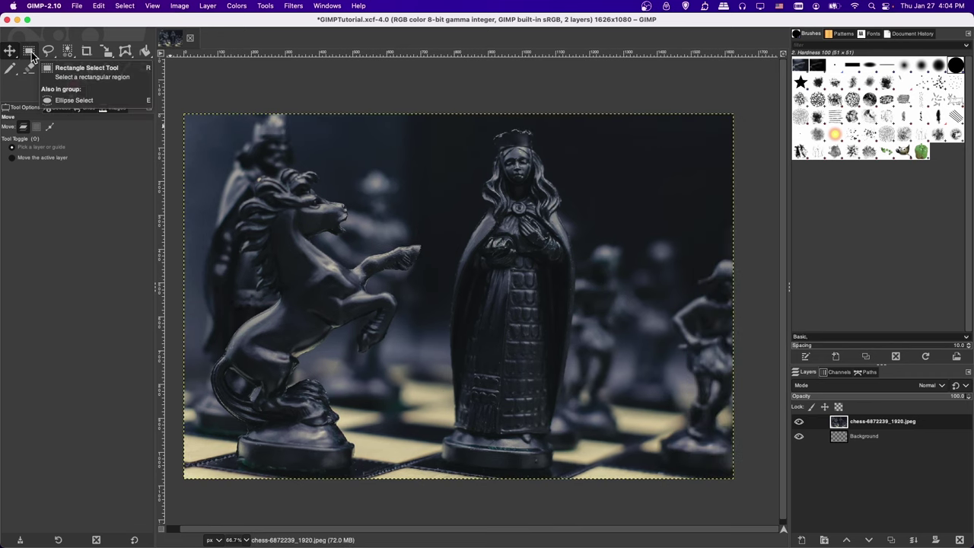
Switch the Move tool between its layer and selection modes, ending on Selection.
click(37, 127)
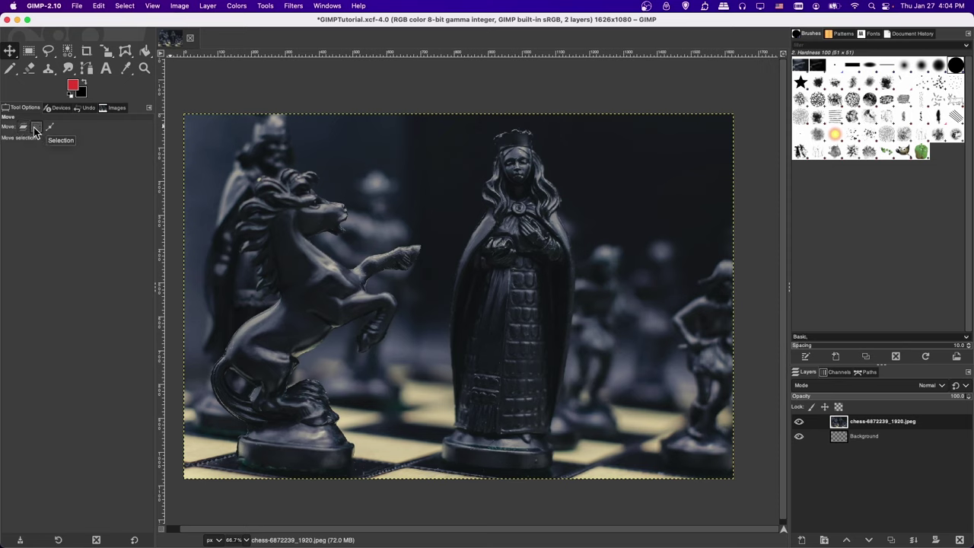
click(25, 129)
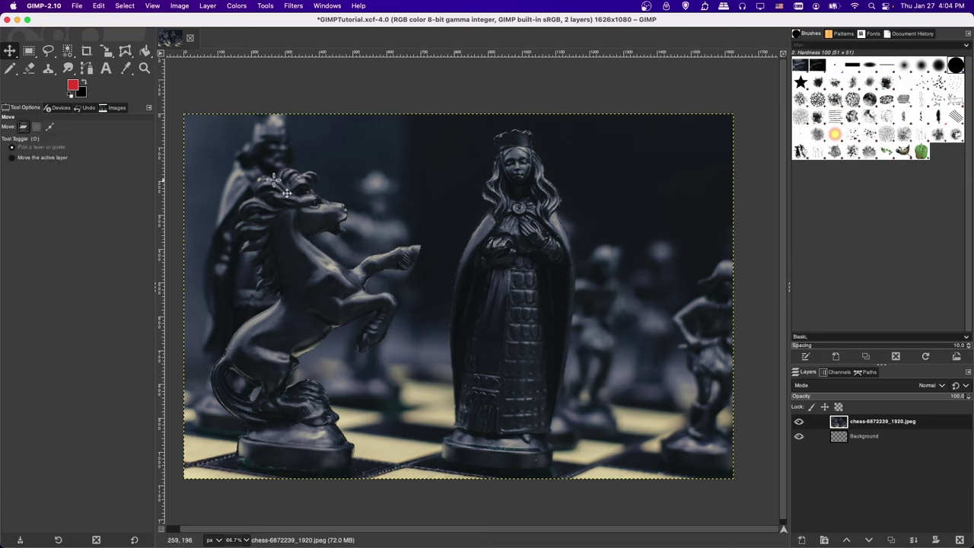
click(36, 127)
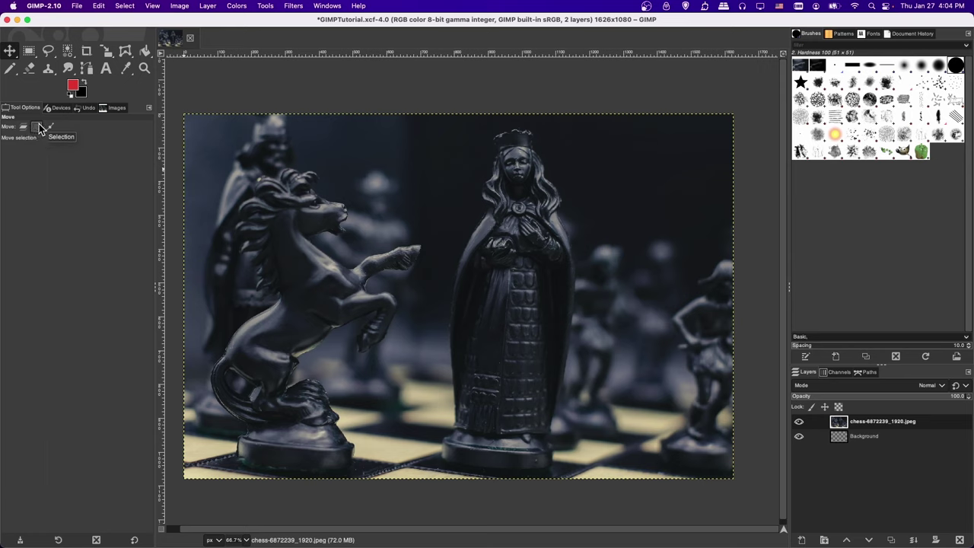
Draw a looping freehand selection outline around the horse's head, and cancel it.
click(48, 51)
mouse_move(297, 169)
mouse_down()
mouse_move(305, 217)
mouse_move(439, 236)
mouse_up()
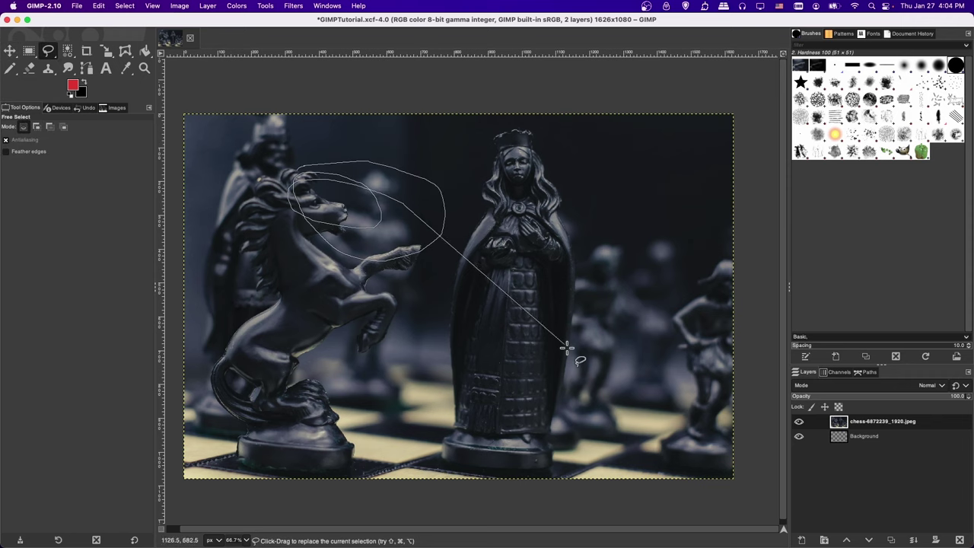
click(295, 172)
key(Escape)
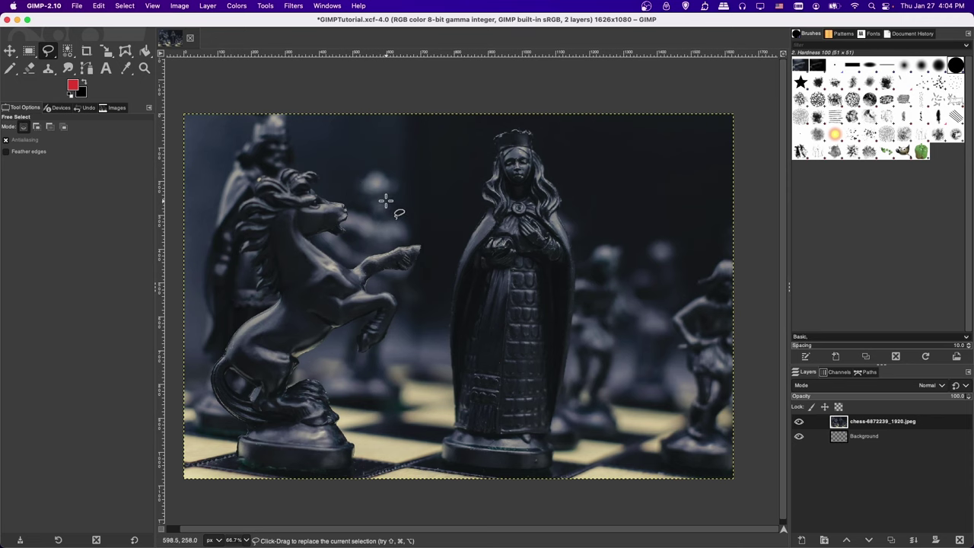
Switch to the Paintbrush tool with the 2. Hardness 050 brush.
right_click(14, 71)
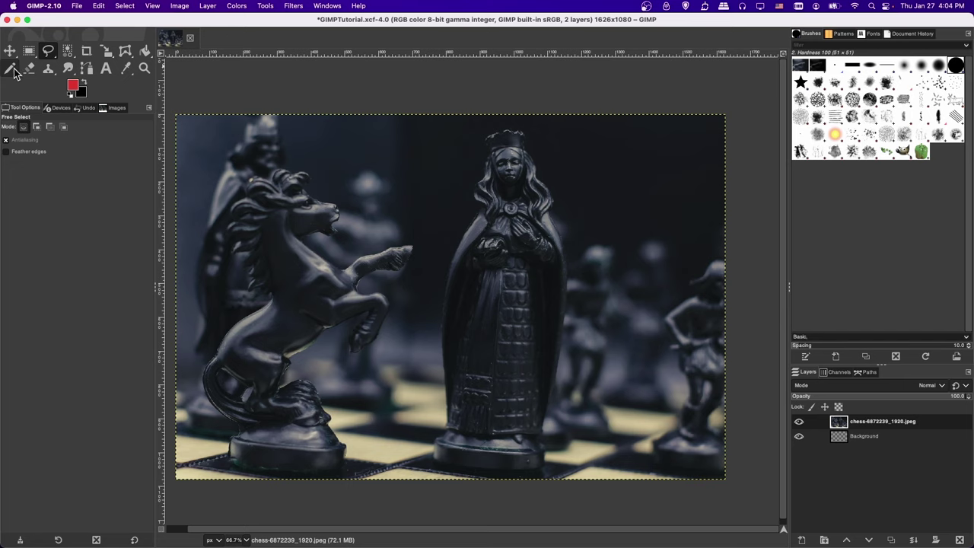
right_click(11, 70)
click(42, 70)
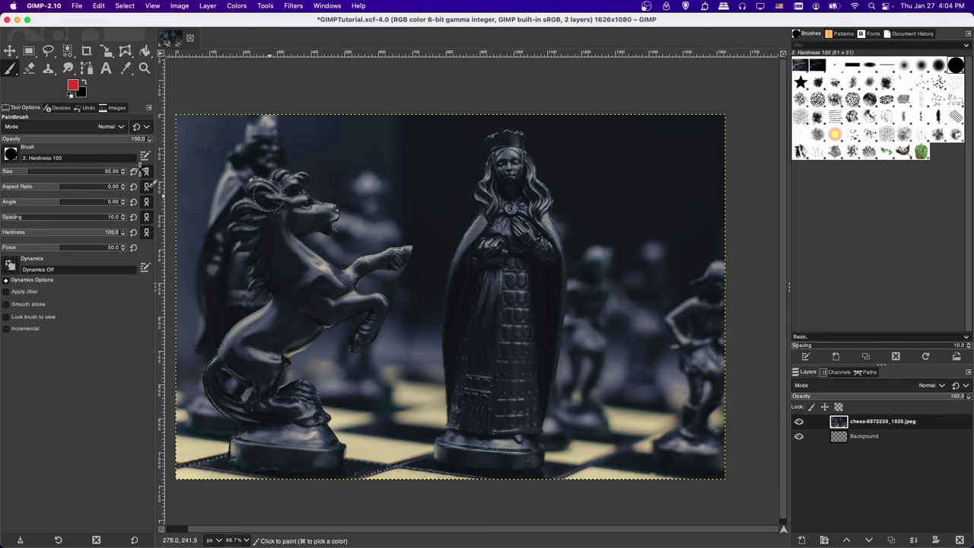
click(11, 155)
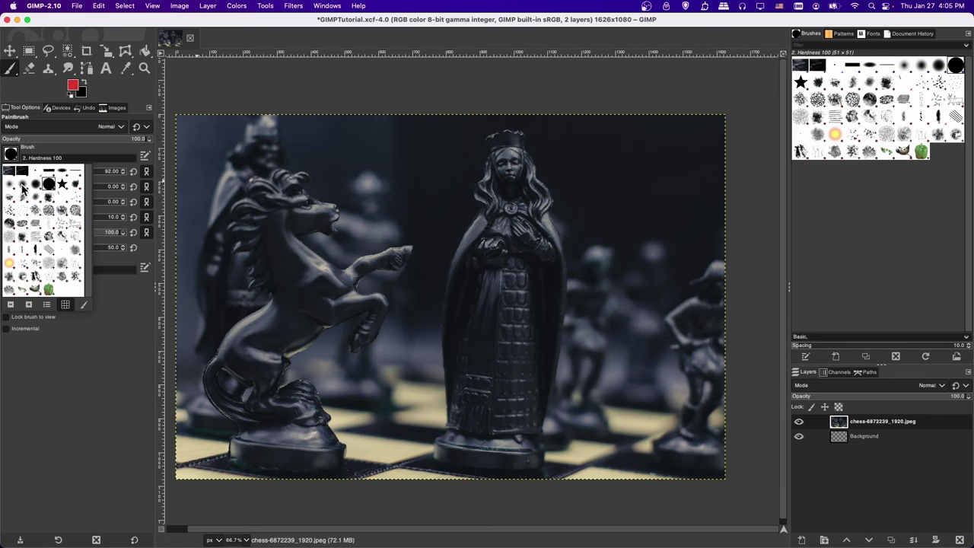
click(22, 188)
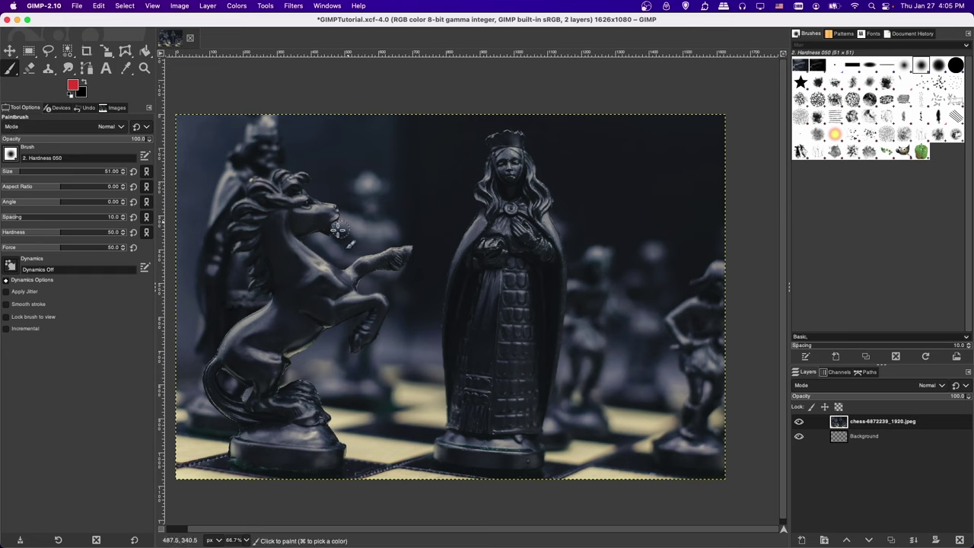
Paint a soft-edged red stroke at size 51 from the horse across the queen, and undo it.
mouse_move(349, 271)
mouse_down()
mouse_move(406, 221)
mouse_move(501, 242)
mouse_move(521, 271)
mouse_up()
scroll(380, 206, up, 4)
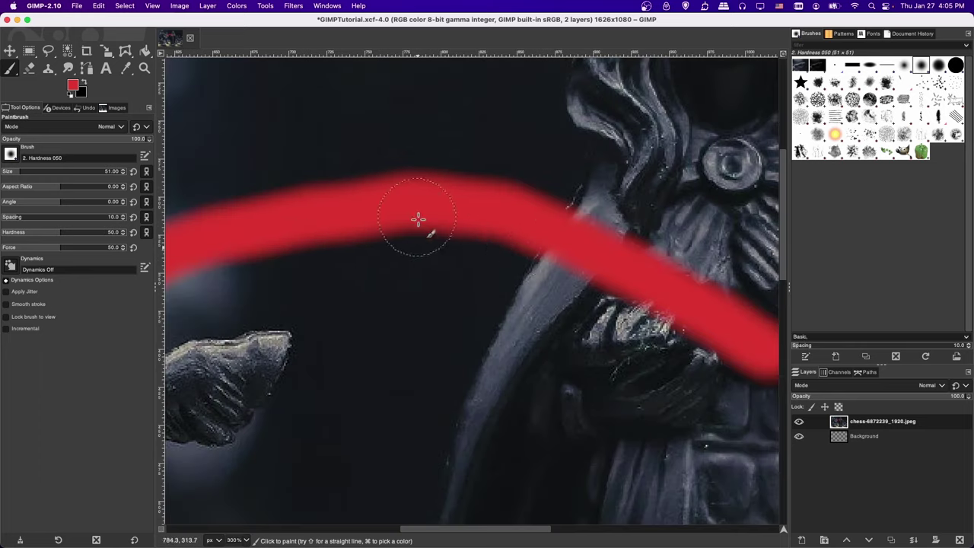
scroll(516, 243, right, 1)
scroll(517, 243, left, 5)
key(super+z)
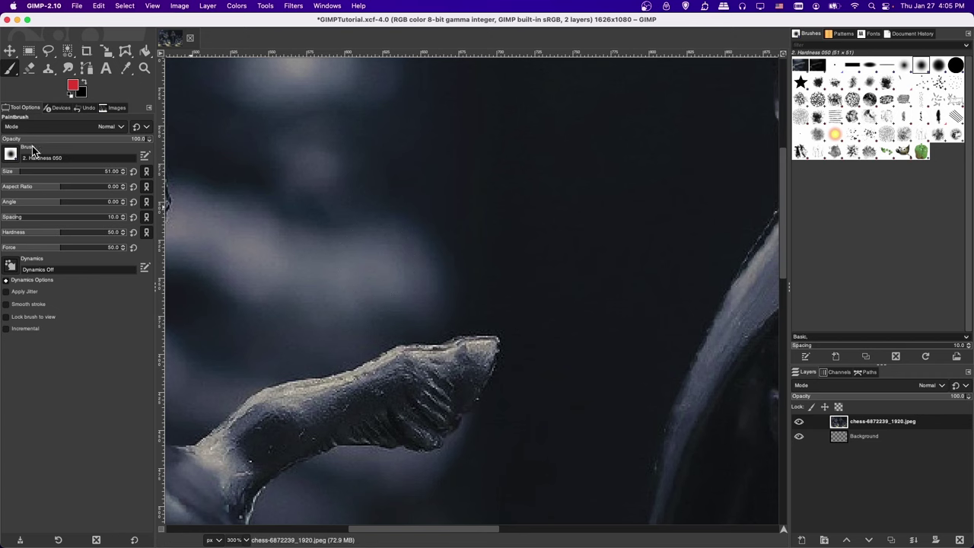
Paint a red stroke above the horse's hoof with the 2. Hardness 100 brush at size 51, and undo the stroke.
click(11, 155)
click(48, 184)
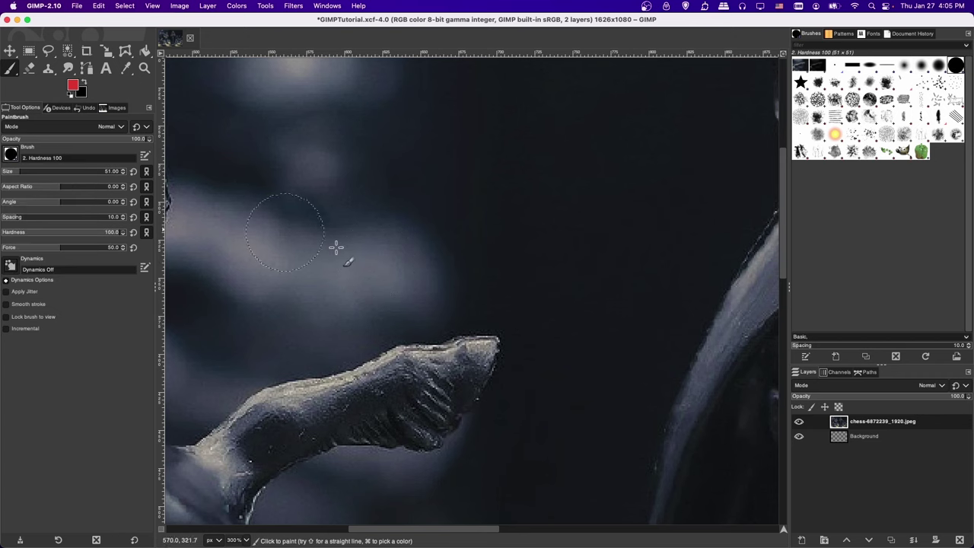
mouse_move(282, 261)
mouse_down()
mouse_move(324, 211)
mouse_move(486, 183)
mouse_move(483, 218)
mouse_move(384, 220)
mouse_move(403, 203)
mouse_move(561, 202)
mouse_up()
key(3)
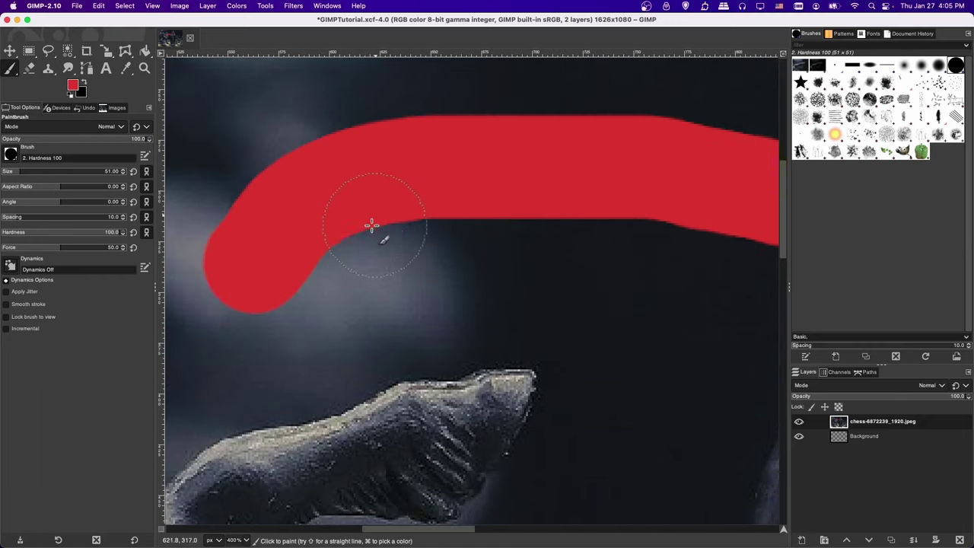
scroll(409, 266, down, 1)
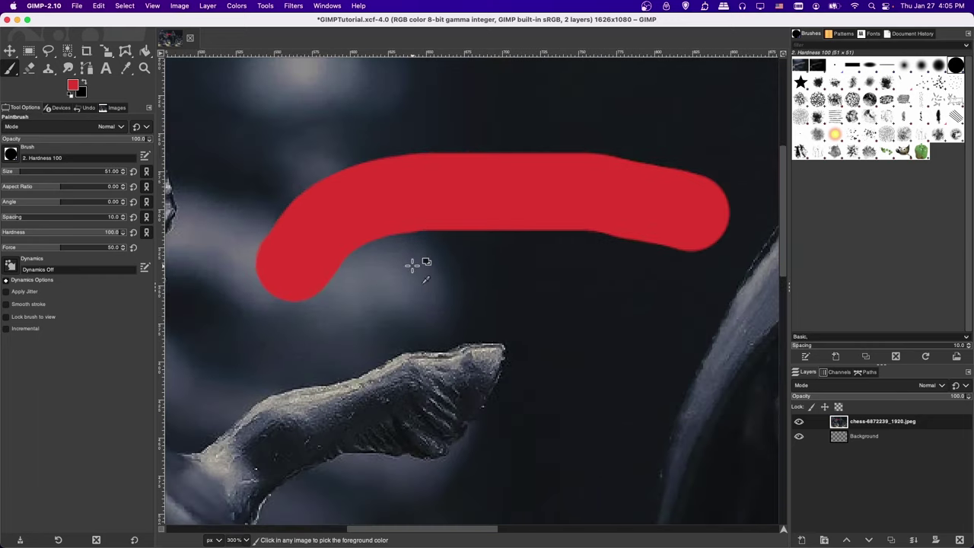
key(super+z)
Paint a curved red stroke above the horse's hoof using the Pencil tool with the 2. Hardness 100 brush at size 51.
click(14, 70)
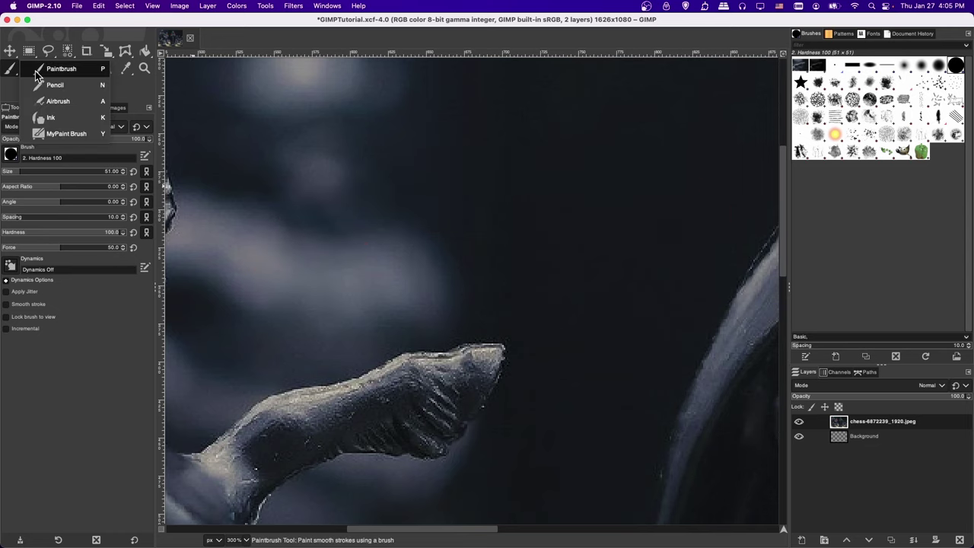
click(42, 85)
mouse_move(267, 235)
mouse_down()
mouse_move(368, 188)
mouse_move(582, 191)
mouse_up()
Inspect the edges of the red pencil stroke up close along its length, and undo the stroke.
scroll(478, 215, up, 4)
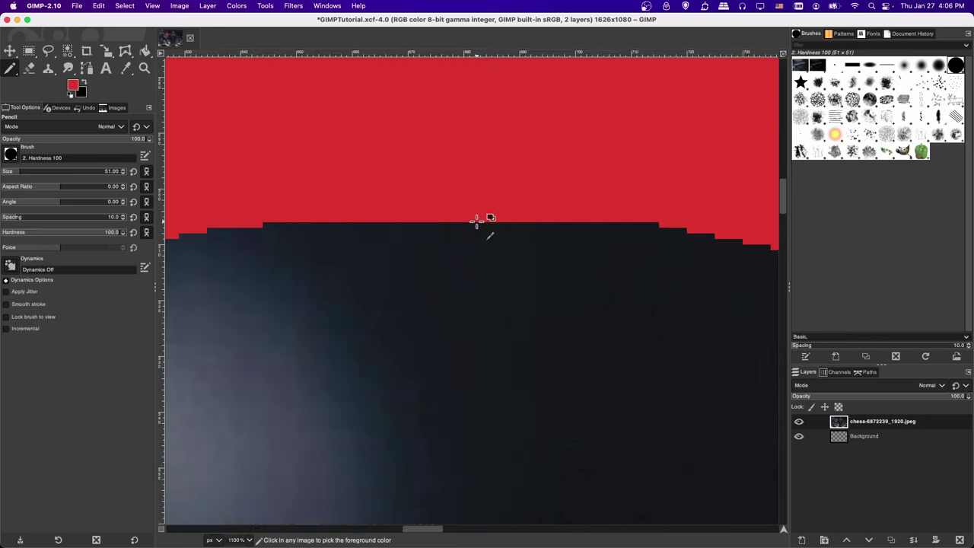
scroll(243, 225, left, 10)
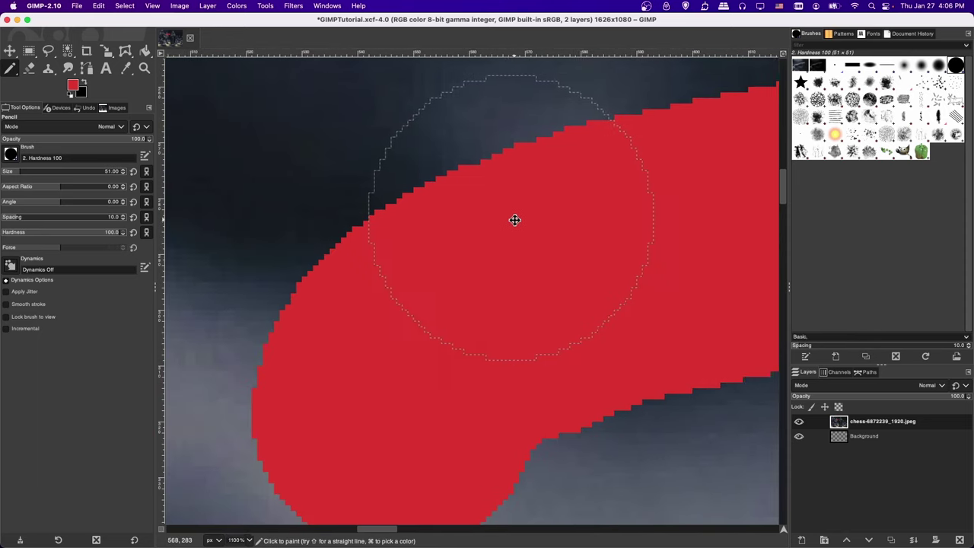
scroll(504, 224, down, 4)
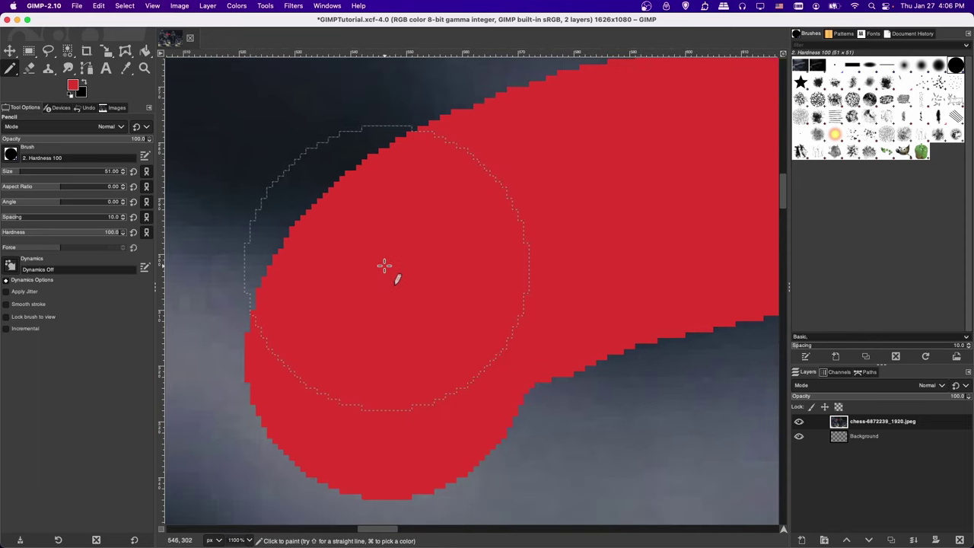
drag(384, 265, 423, 291)
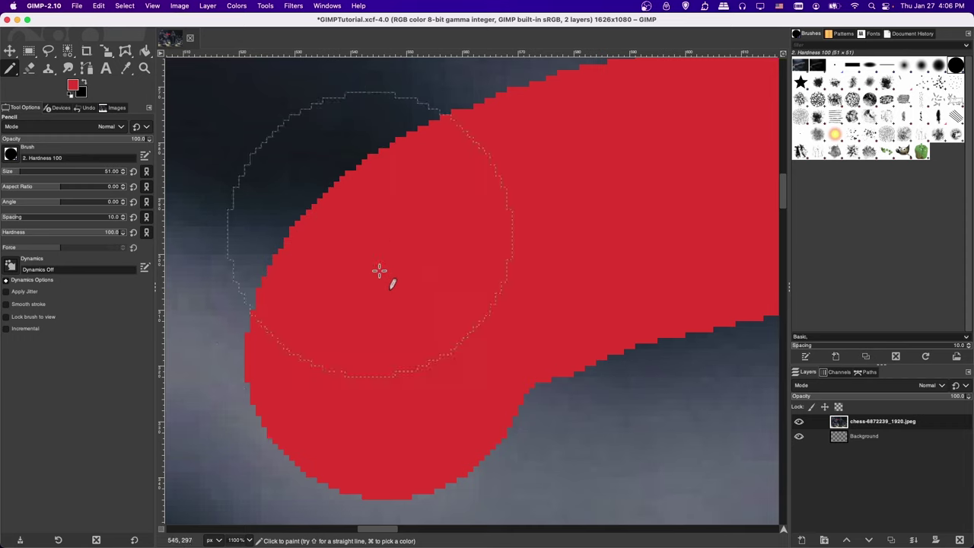
ctrl+scroll(449, 261, down, 1)
scroll(385, 281, right, 5)
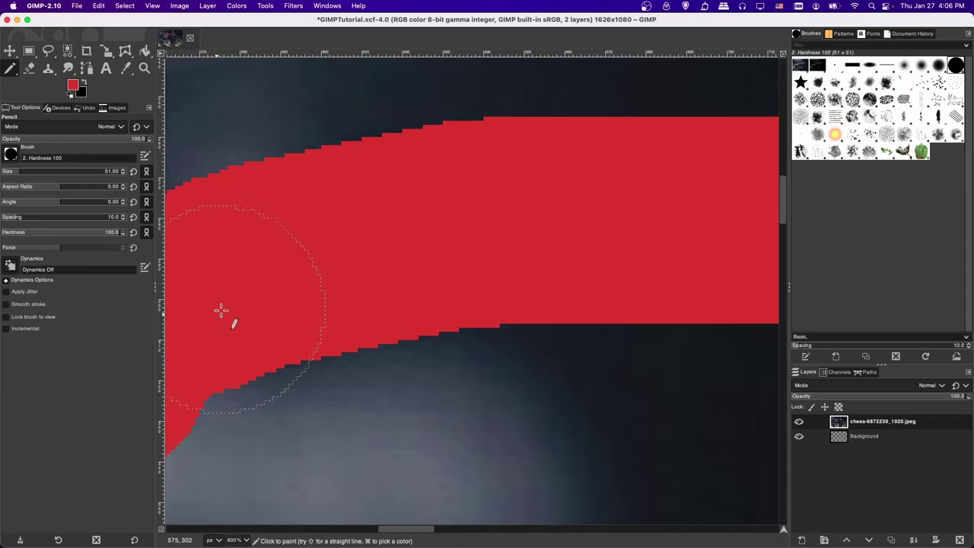
scroll(435, 265, right, 3)
ctrl+scroll(475, 197, down, 3)
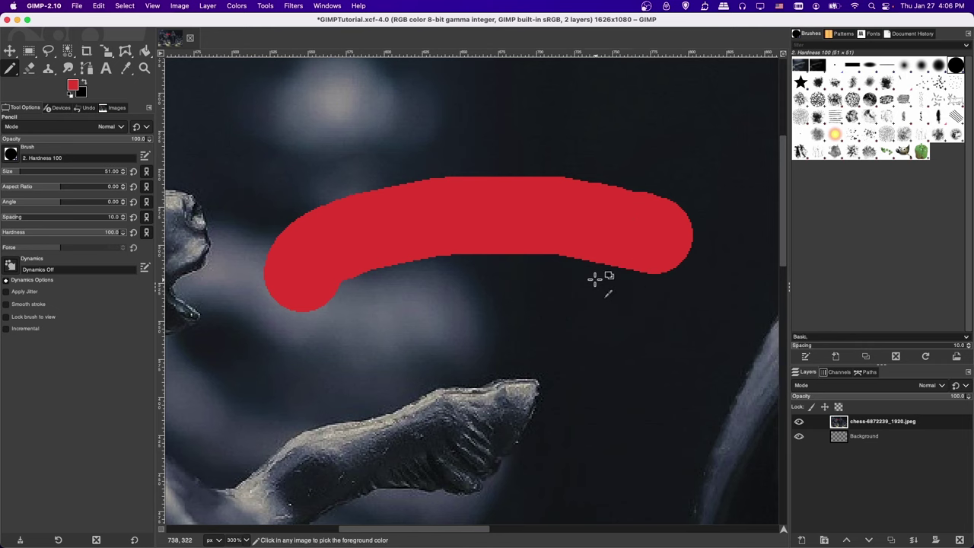
ctrl+scroll(593, 278, down, 3)
ctrl+scroll(601, 283, up, 1)
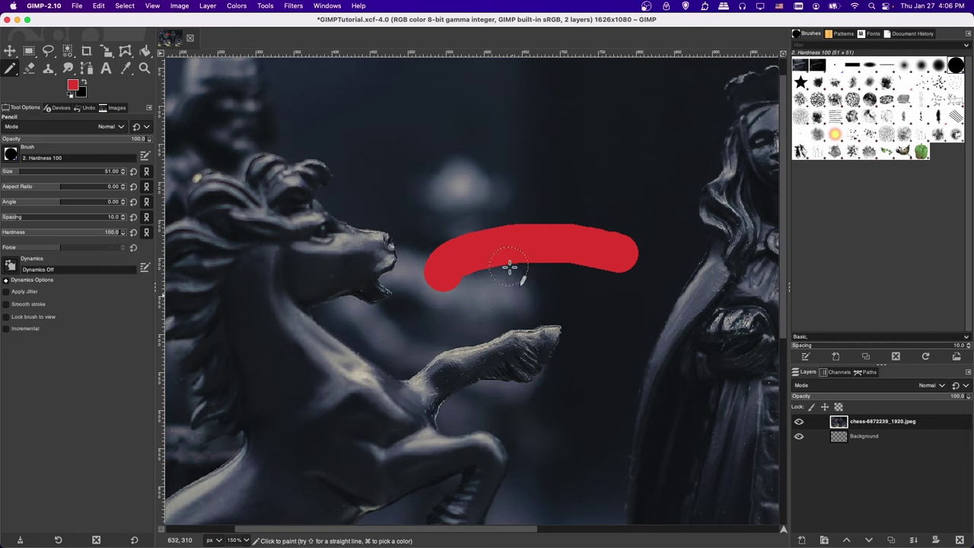
key(super+z)
Paint an arched red Paintbrush stroke at size 51 from the horse's muzzle to the queen's shoulder, and undo it.
key(p)
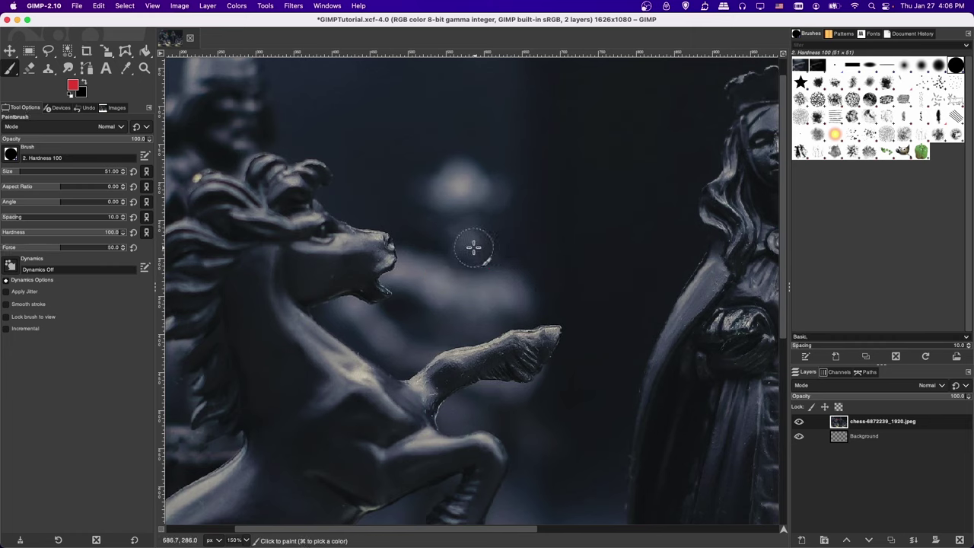
drag(383, 267, 448, 216)
drag(511, 202, 734, 262)
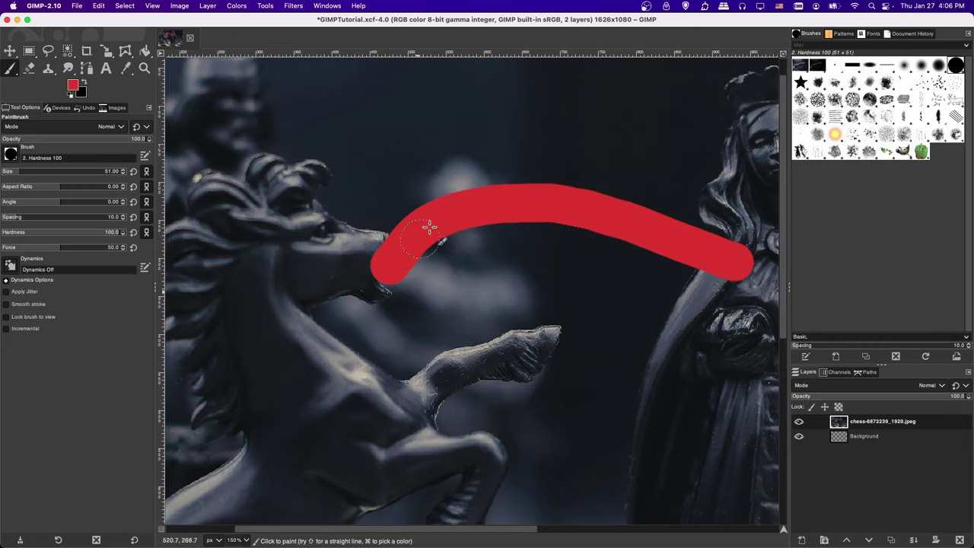
scroll(645, 221, right, 3)
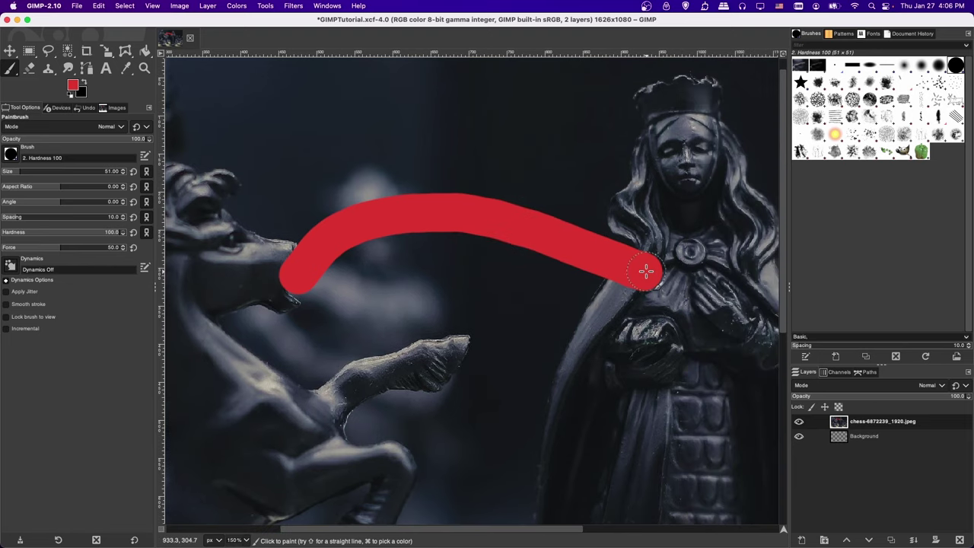
key(super+z)
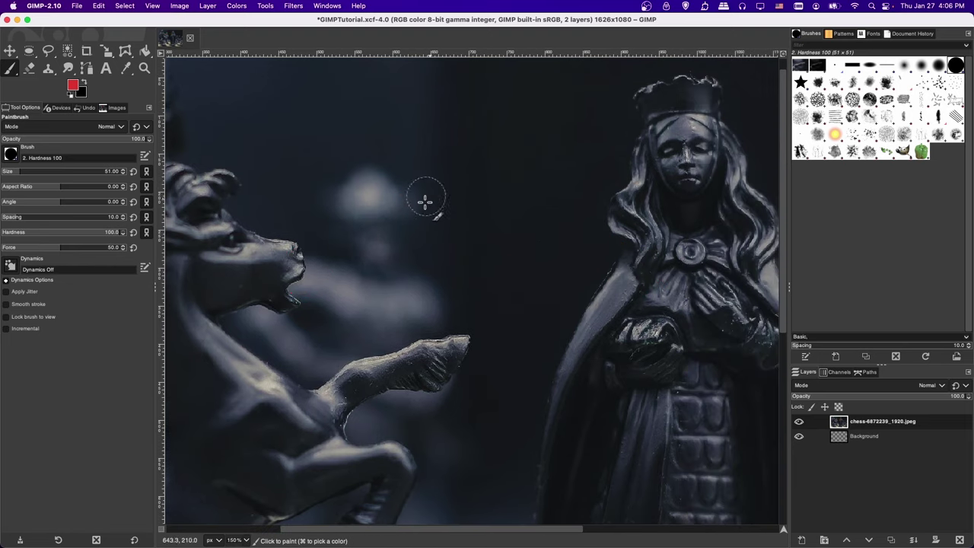
Erase a winding path between the horse and the queen with the Eraser at size 51.
key(shift+e)
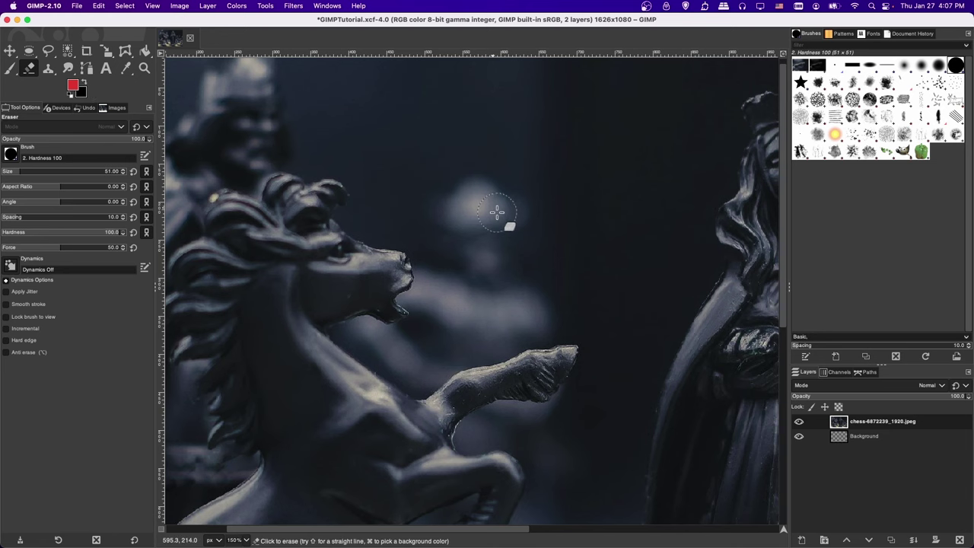
drag(461, 211, 385, 250)
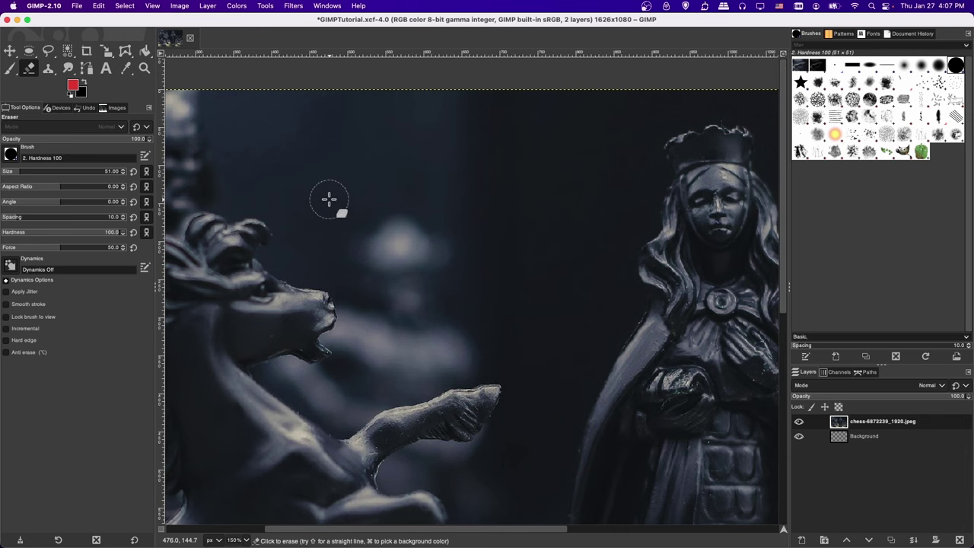
scroll(334, 163, right, 3)
scroll(335, 164, down, 1)
mouse_move(271, 150)
mouse_down()
mouse_move(473, 336)
mouse_move(491, 366)
mouse_up()
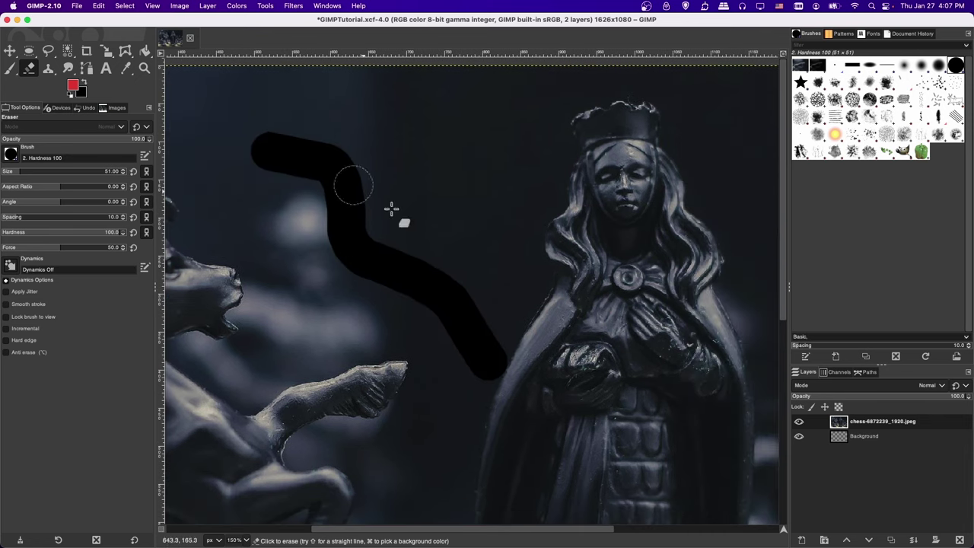
scroll(457, 185, down, 1)
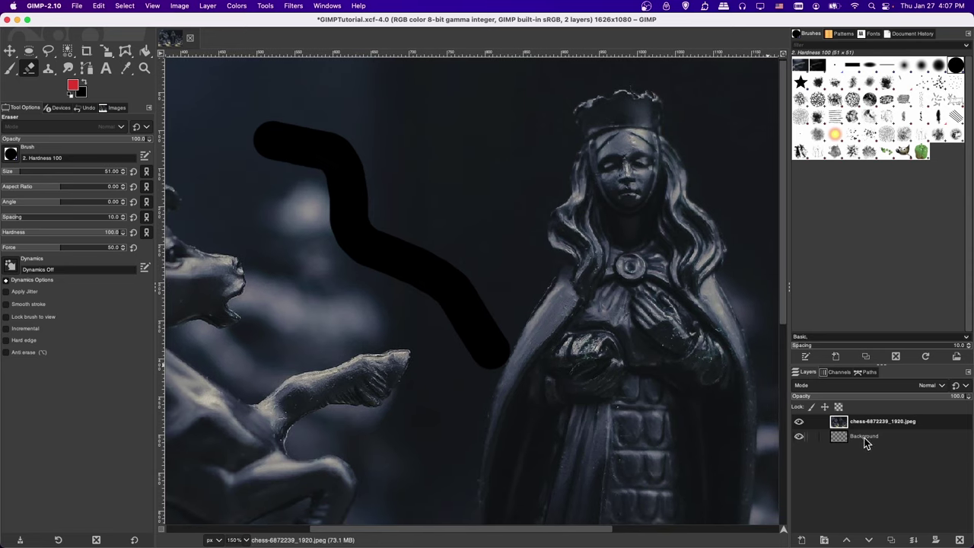
Add an alpha channel to the chess photo layer and erase over the black path to transparency.
right_click(838, 422)
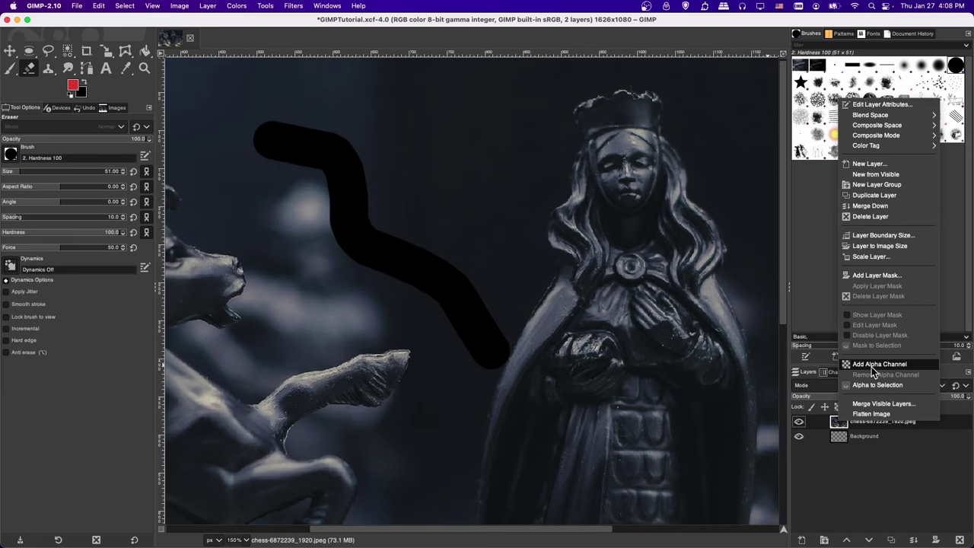
click(871, 366)
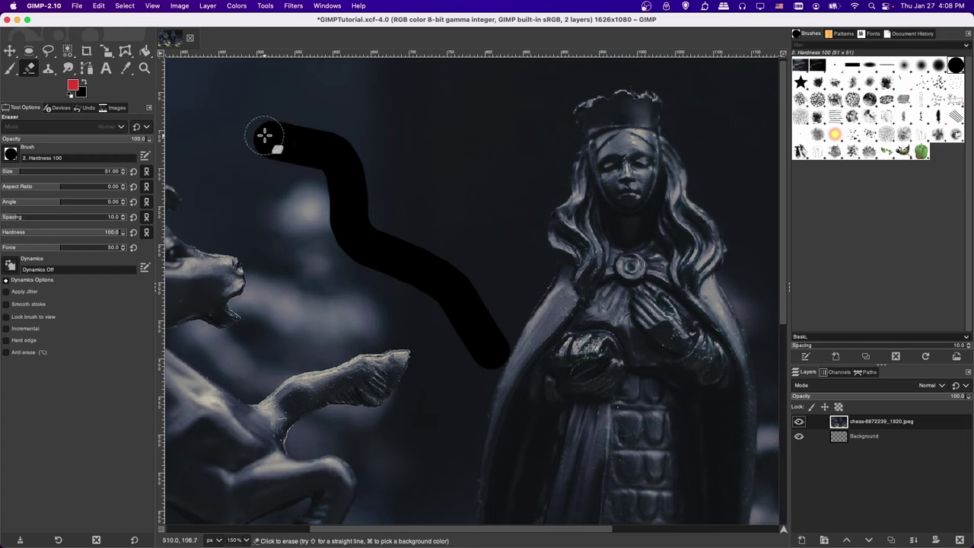
mouse_move(265, 136)
mouse_down()
mouse_move(326, 149)
mouse_move(343, 169)
mouse_move(349, 234)
mouse_move(384, 266)
mouse_move(434, 281)
mouse_move(496, 348)
mouse_up()
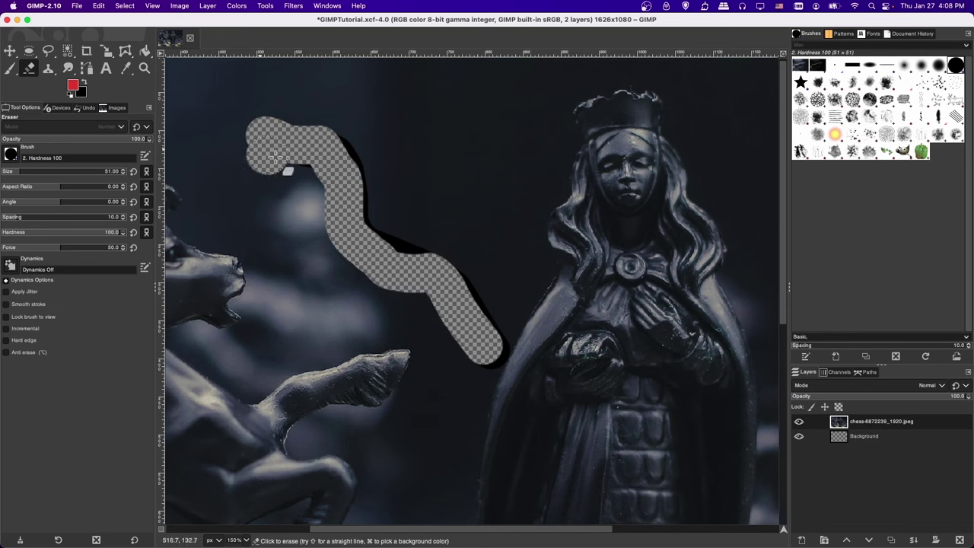
mouse_move(275, 158)
mouse_down()
mouse_move(345, 172)
mouse_move(301, 135)
mouse_move(348, 150)
mouse_move(394, 191)
mouse_move(415, 228)
mouse_up()
key(1)
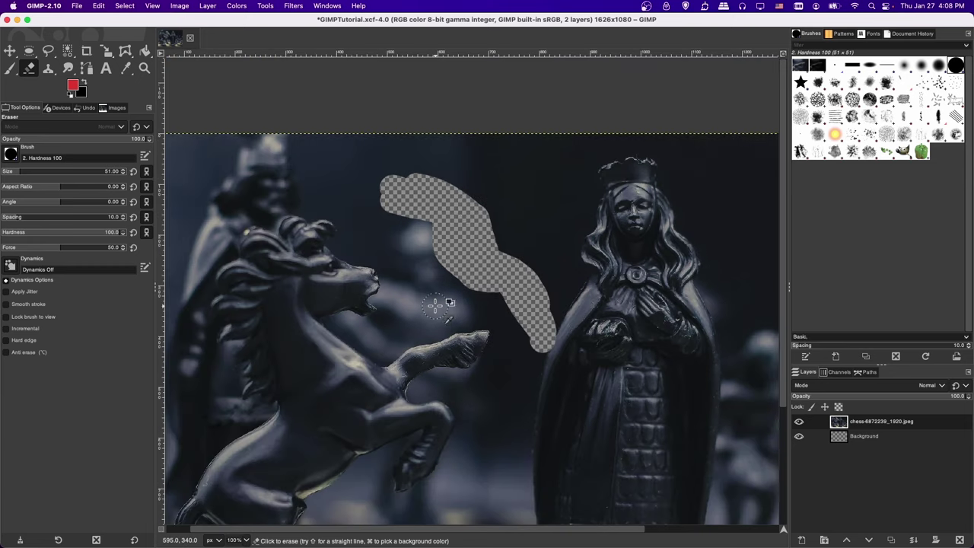
Undo the erased strokes and the added alpha channel to restore the chess photo.
key(super+z)
key(super+z)
key(super+z)
key(super+z)
key(super+z)
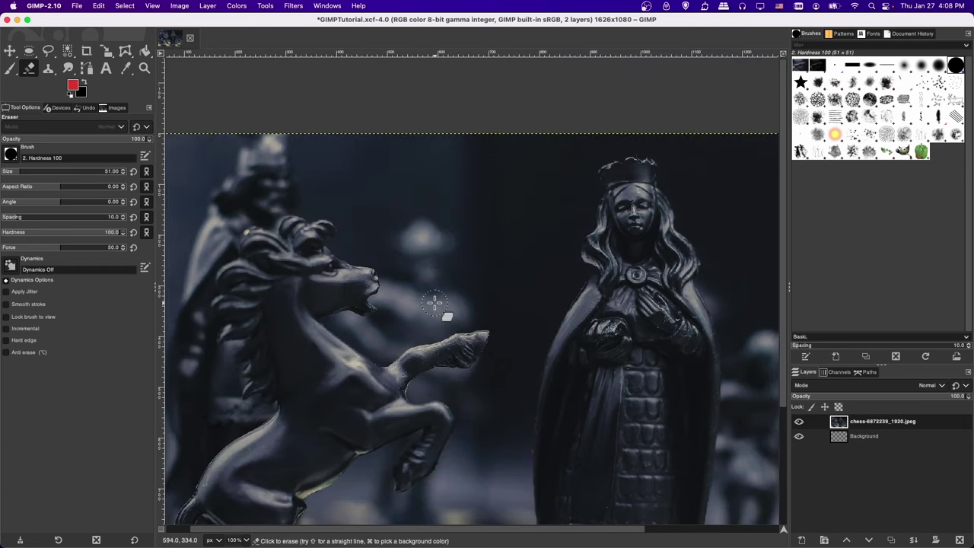
Switch to the Text tool and look through its font list, font name and size options.
scroll(689, 191, down, 2)
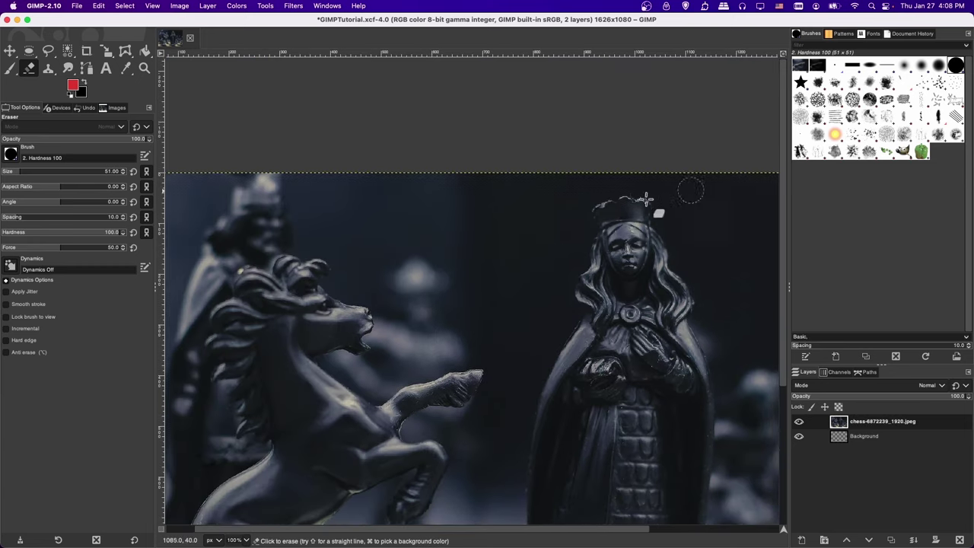
scroll(570, 246, right, 3)
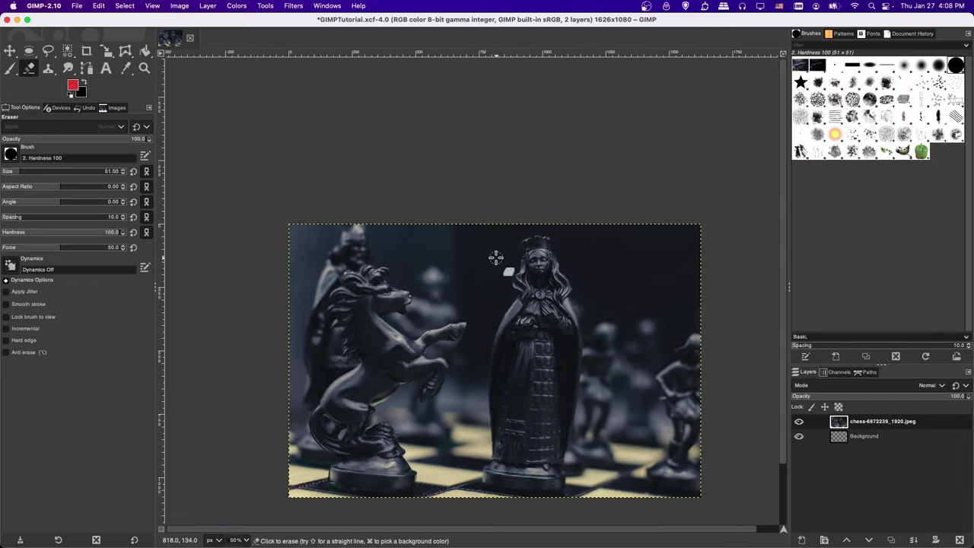
scroll(495, 261, right, 3)
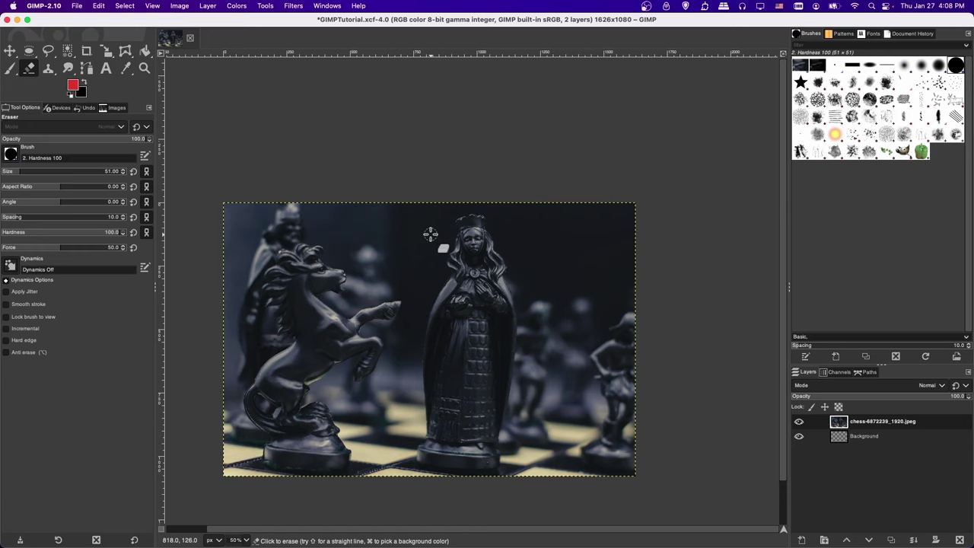
click(106, 71)
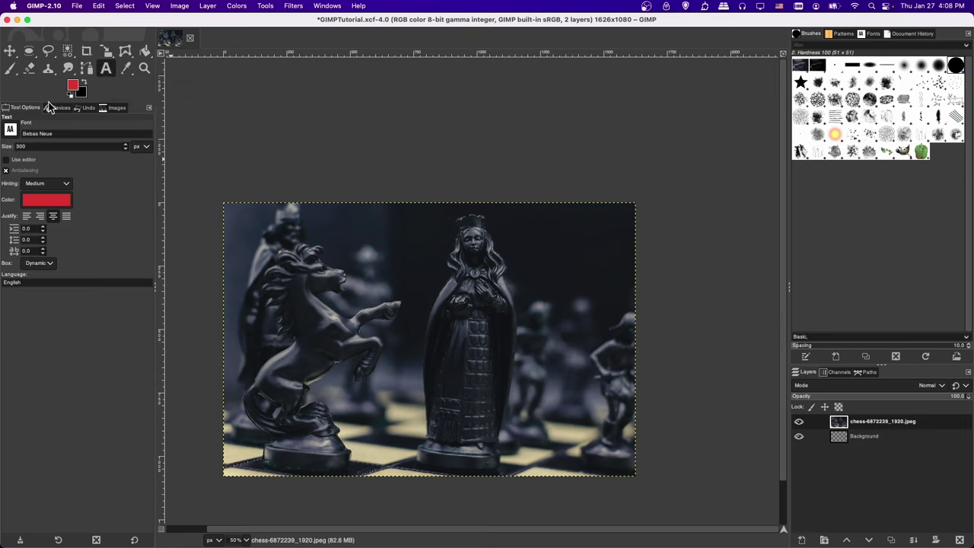
click(10, 129)
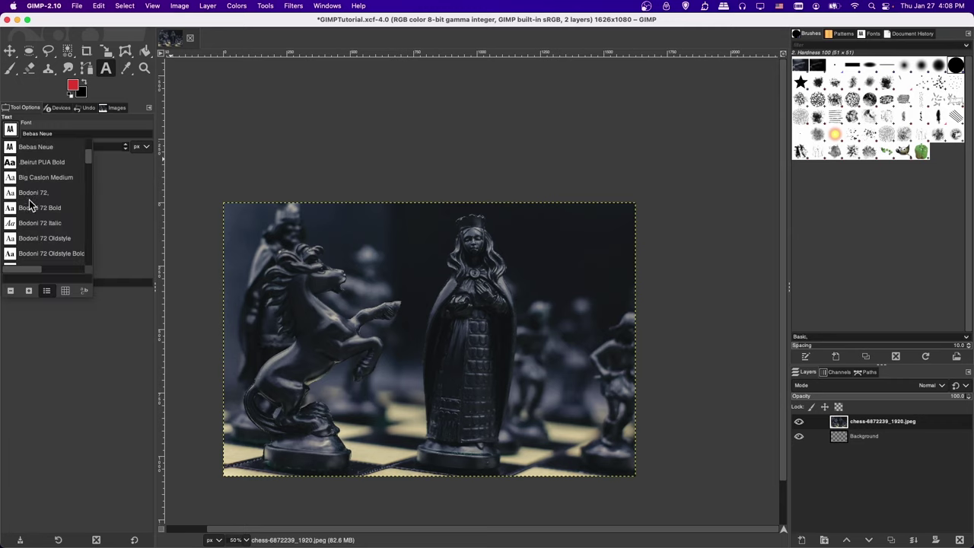
scroll(49, 255, down, 5)
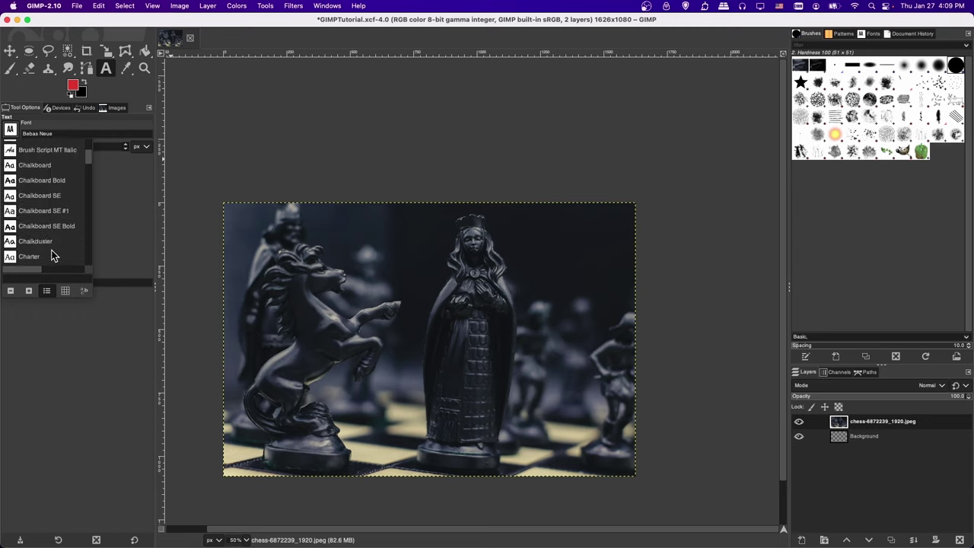
scroll(51, 252, down, 4)
click(112, 182)
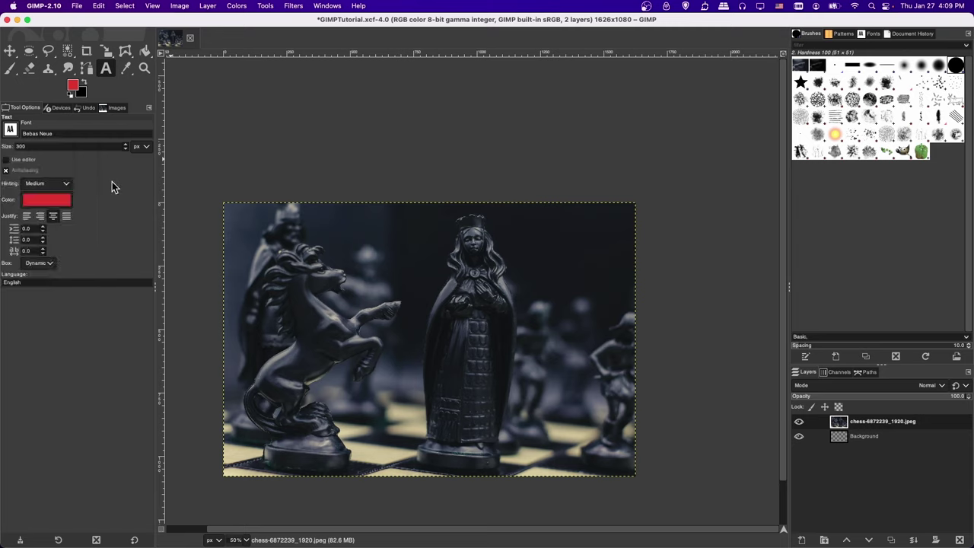
drag(58, 133, 20, 131)
drag(38, 146, 5, 145)
drag(35, 146, 14, 149)
Set the text color to white.
click(39, 200)
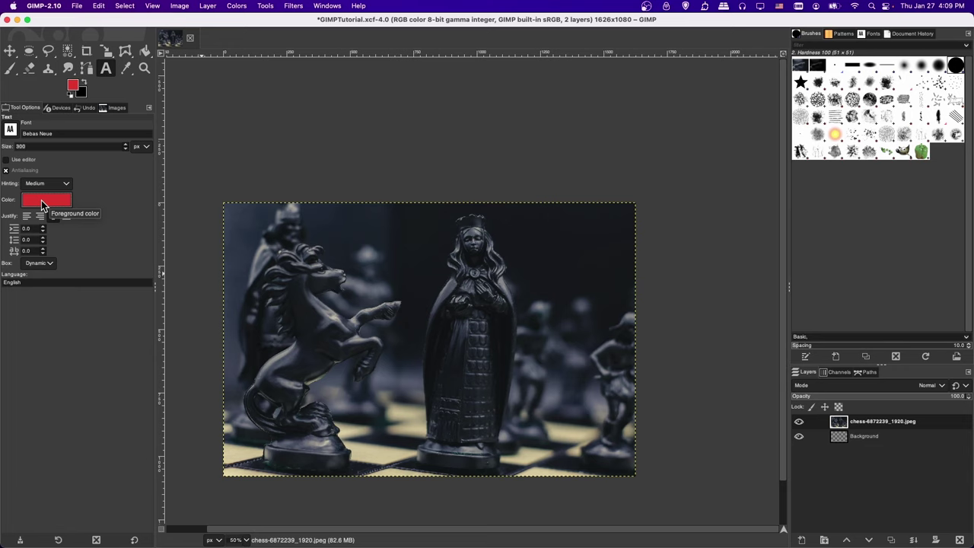
click(41, 200)
drag(32, 184, 6, 137)
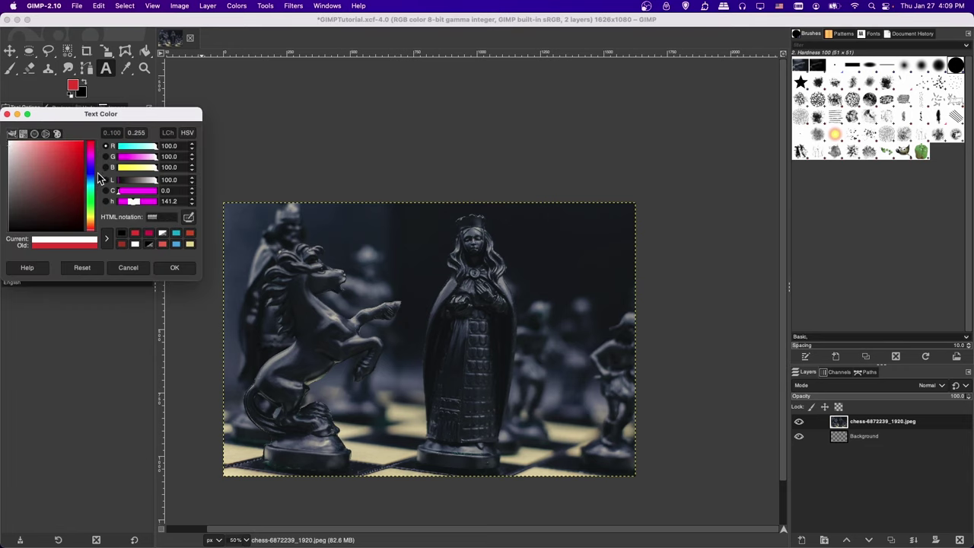
mouse_move(89, 147)
mouse_down()
mouse_move(90, 225)
mouse_move(90, 149)
mouse_up()
click(172, 269)
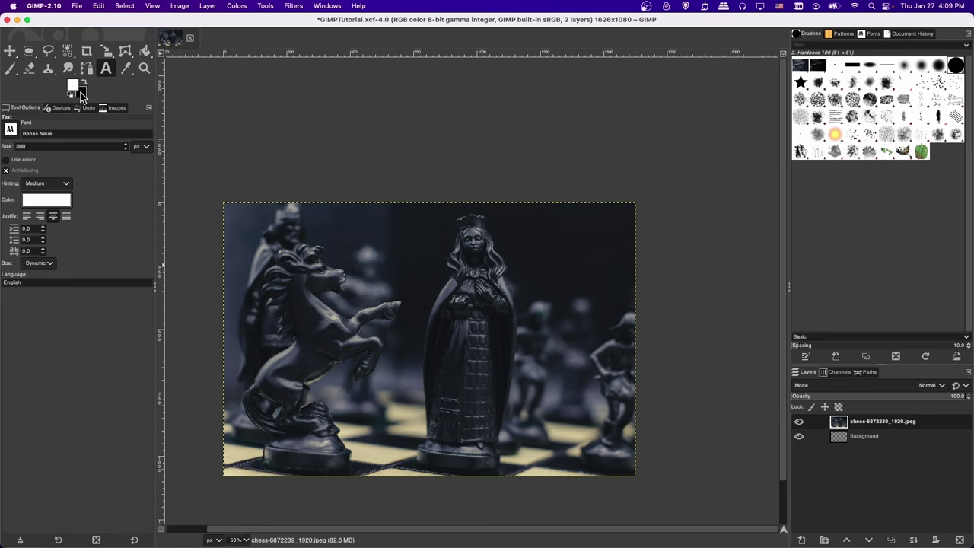
Try several greens and saved swatches for the background color, and set it to dark red a73d27.
click(82, 95)
click(373, 241)
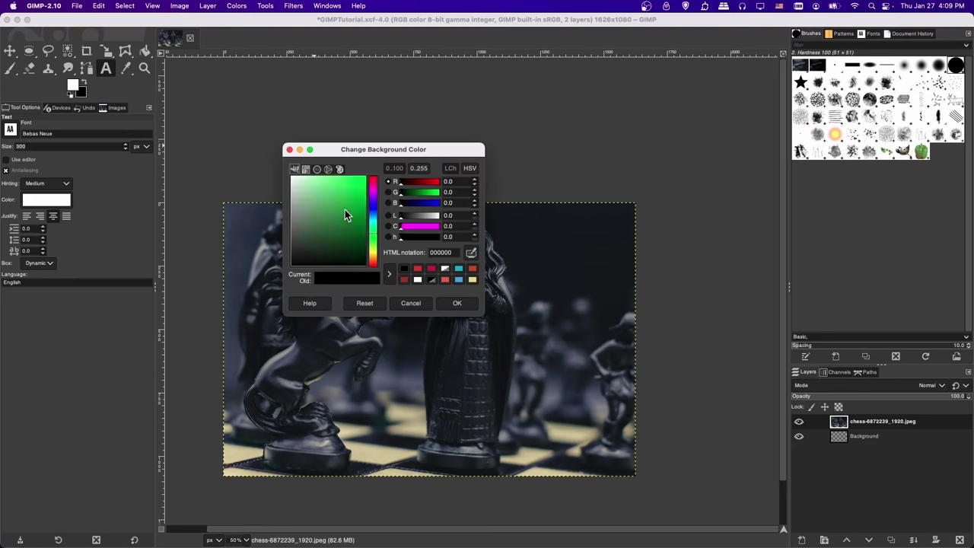
drag(344, 209, 332, 202)
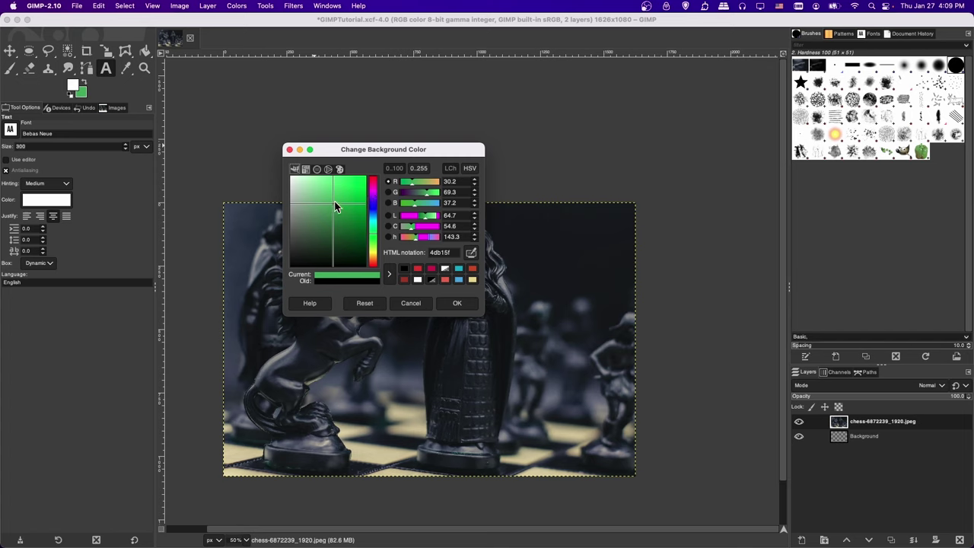
drag(335, 204, 365, 182)
mouse_move(372, 232)
mouse_down()
mouse_move(372, 252)
mouse_move(372, 236)
mouse_up()
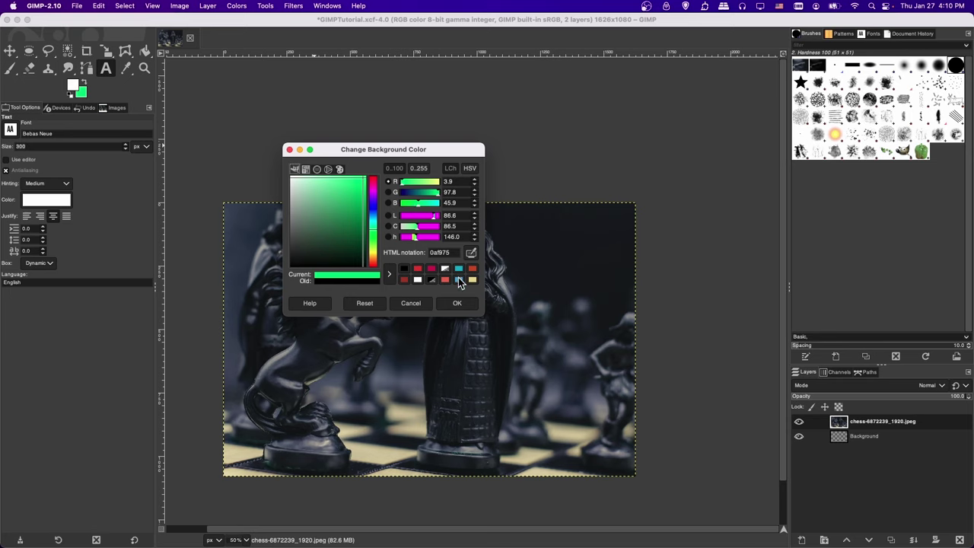
click(458, 280)
click(406, 280)
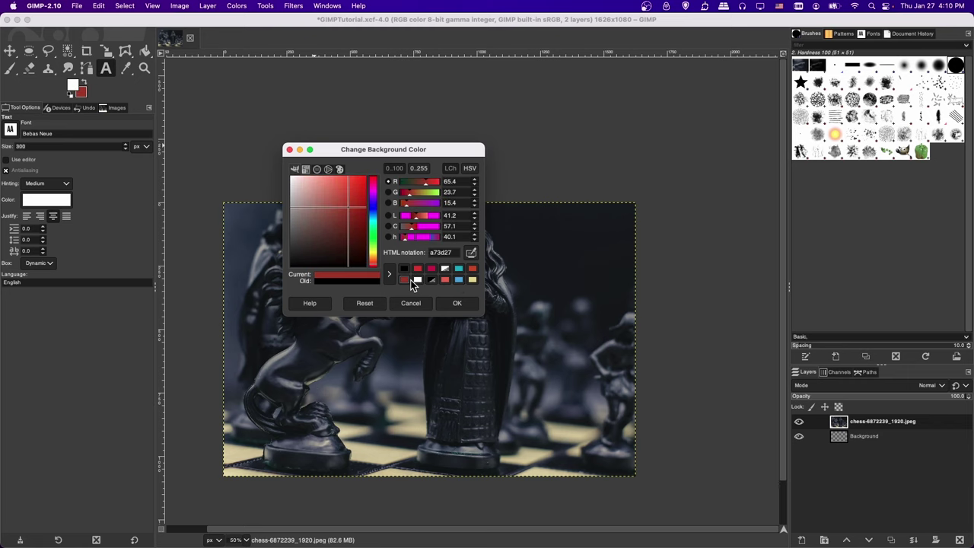
click(456, 303)
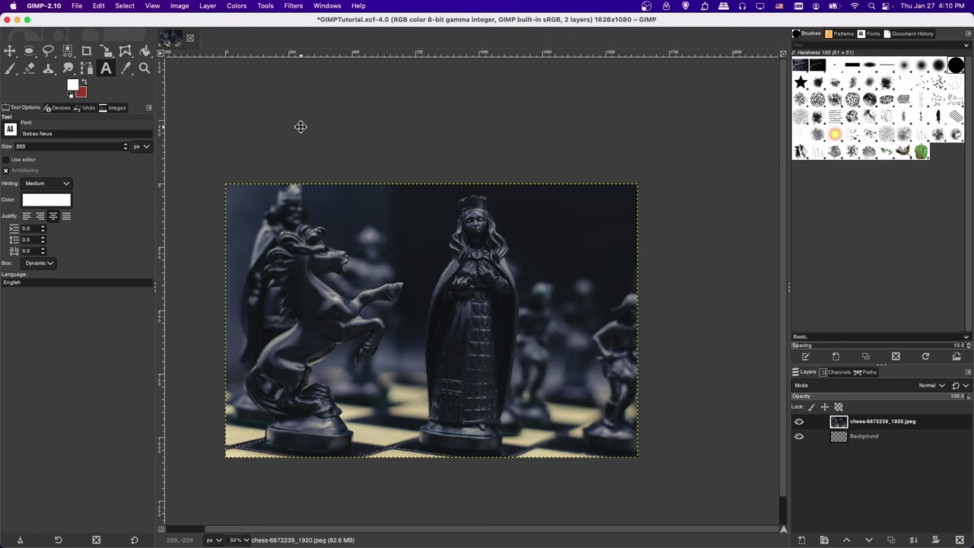
Add the text "GIMP TUTORIAL" across the upper part of the chess photo.
click(308, 225)
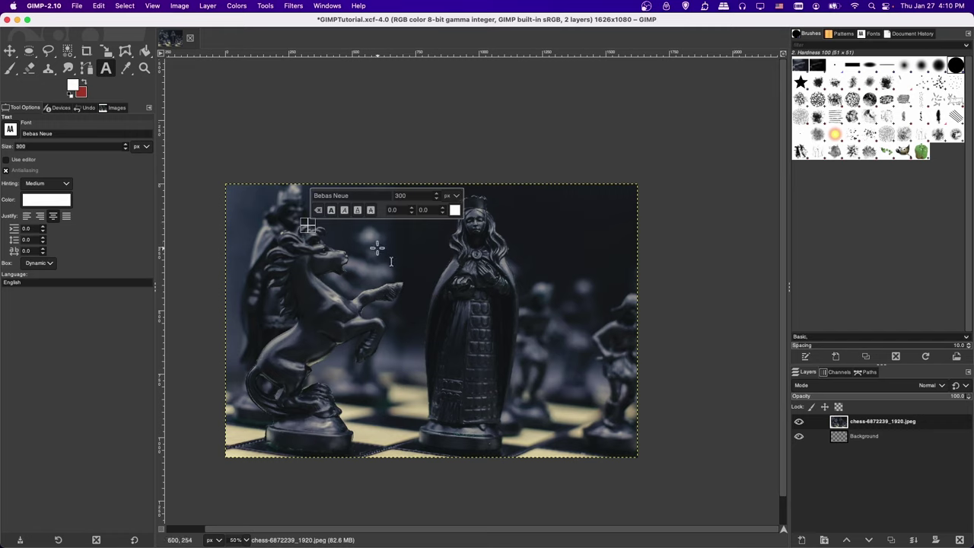
text(GIMP)
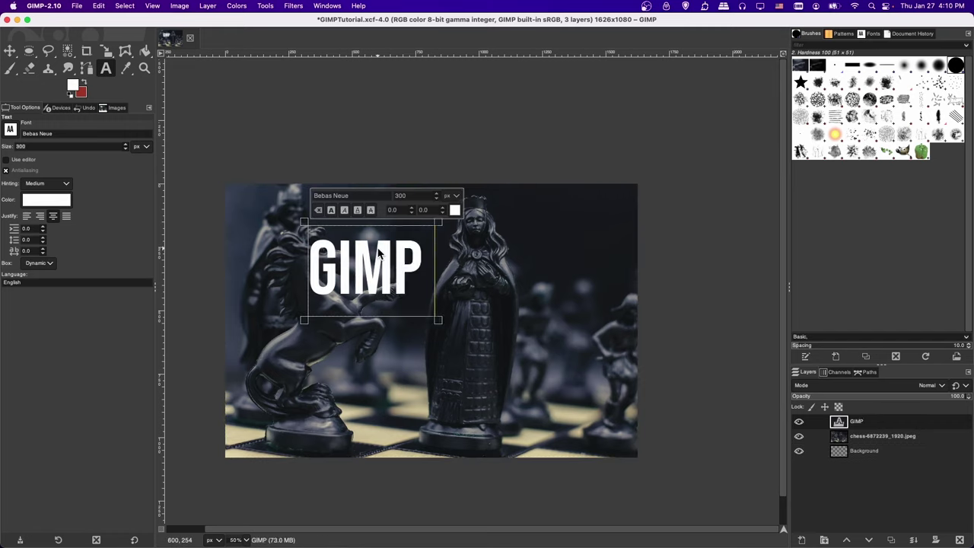
text( TUTORIAL)
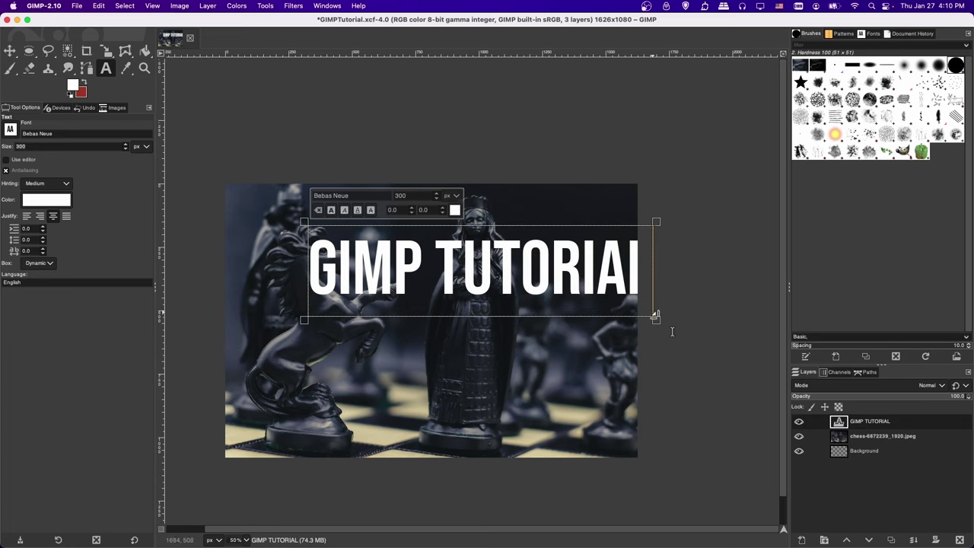
Select the whole GIMP TUTORIAL text and set its size to 250 px.
triple_click(472, 237)
click(462, 280)
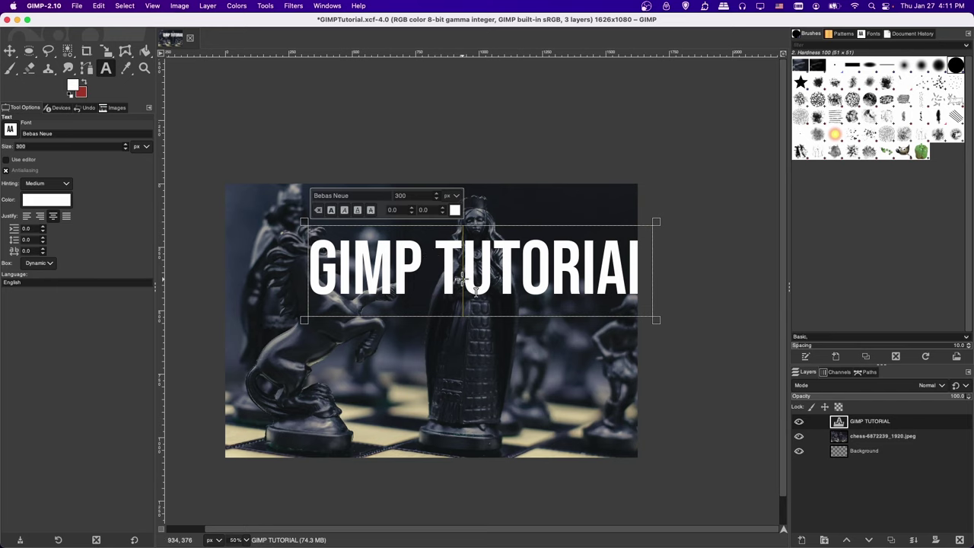
key(ctrl+a)
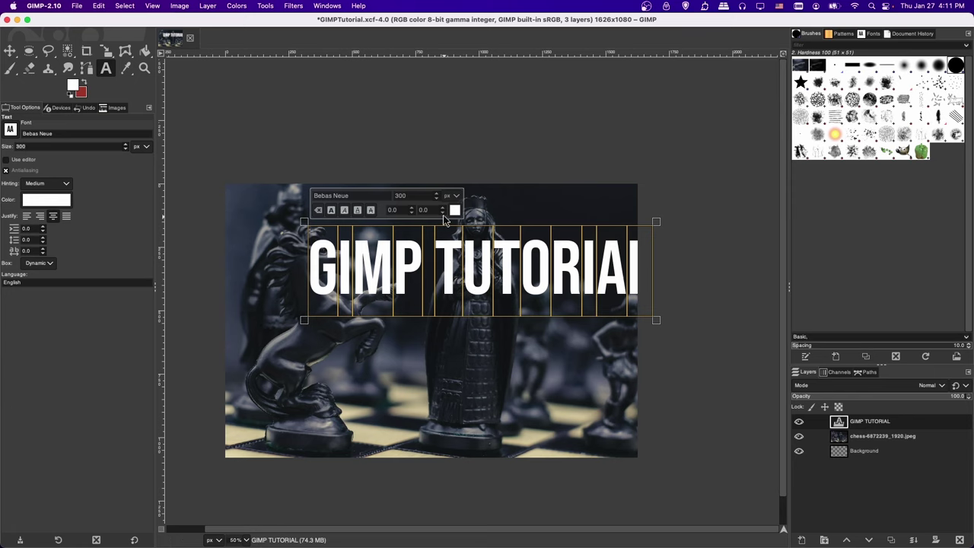
double_click(425, 197)
text(250)
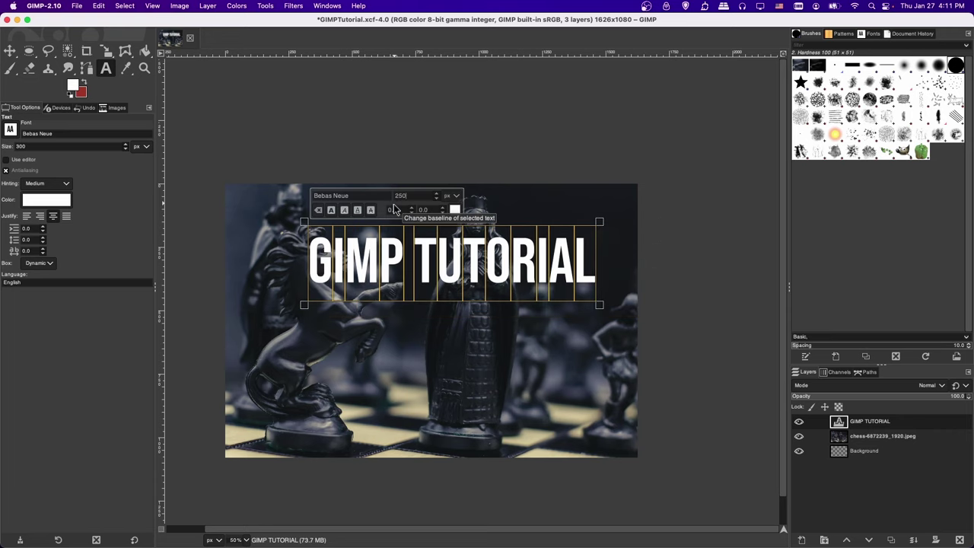
Recolor the entire GIMP TUTORIAL text blue-violet and select all of its letters.
click(454, 210)
drag(435, 192, 413, 159)
click(528, 279)
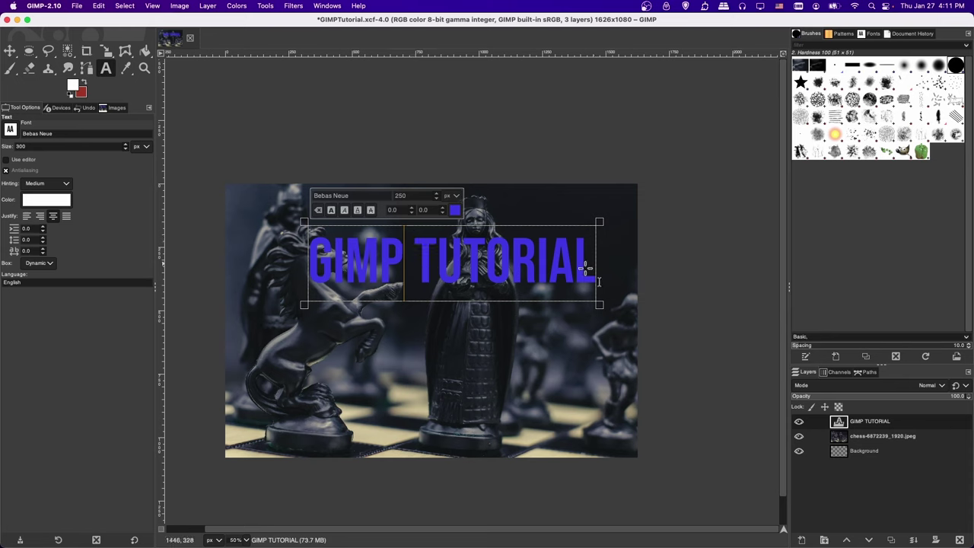
drag(601, 280, 106, 243)
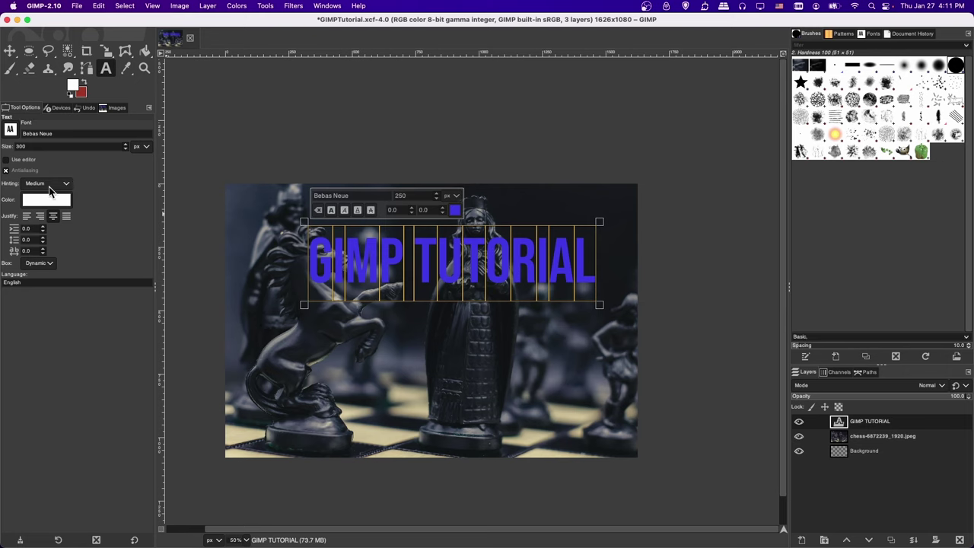
Add a second text reading "typing" on the lower part of the photo, using the default text settings.
click(319, 364)
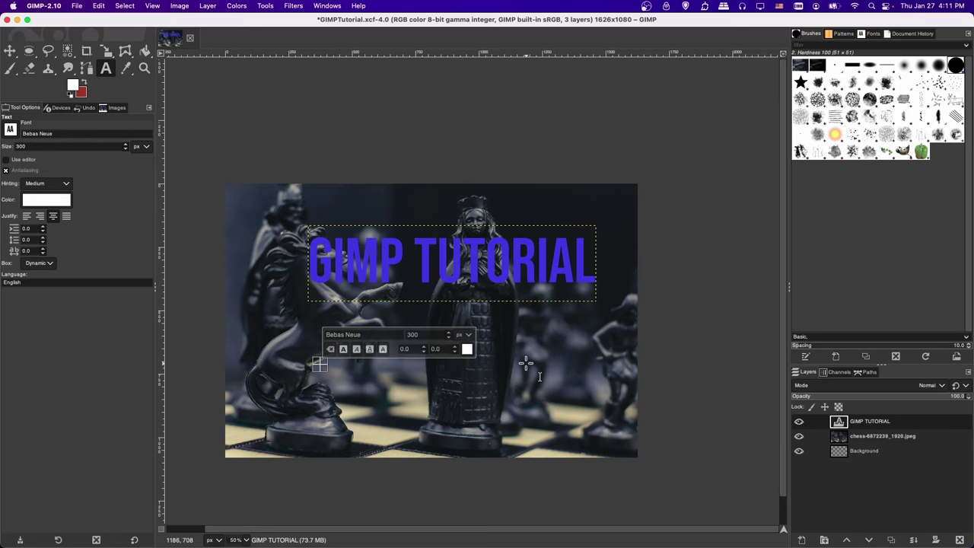
text(typing)
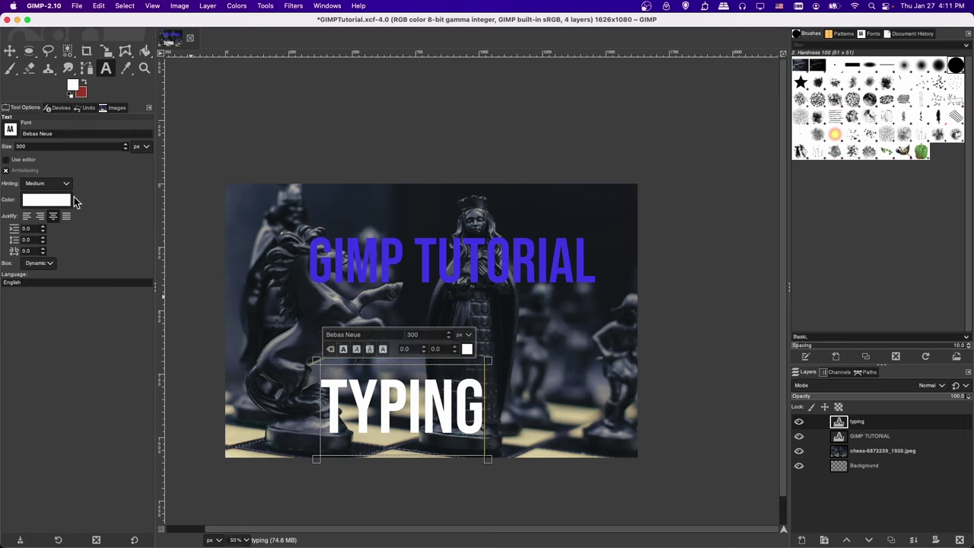
key(Escape)
Undo the second text and the blue-violet recoloring of the GIMP TUTORIAL text.
key(super+z)
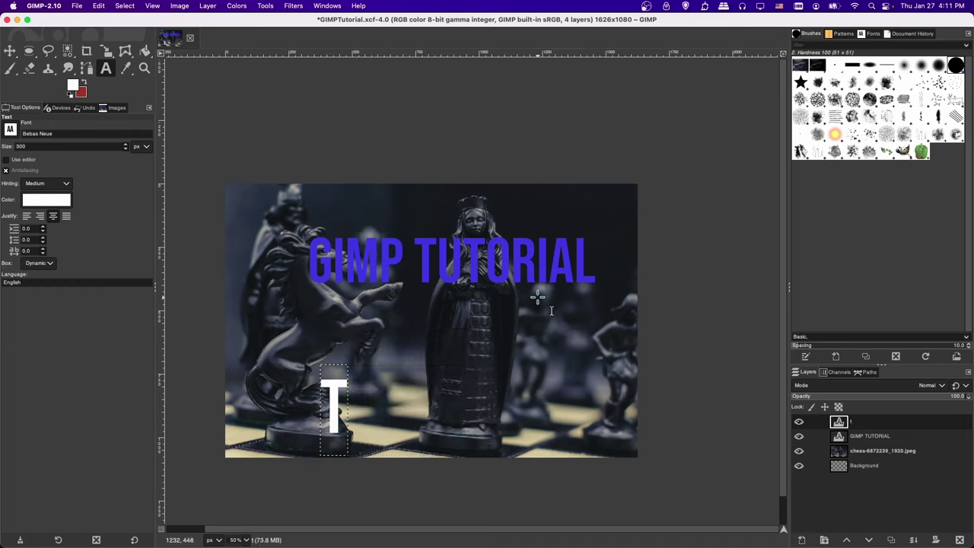
key(super+z)
key(super+z)
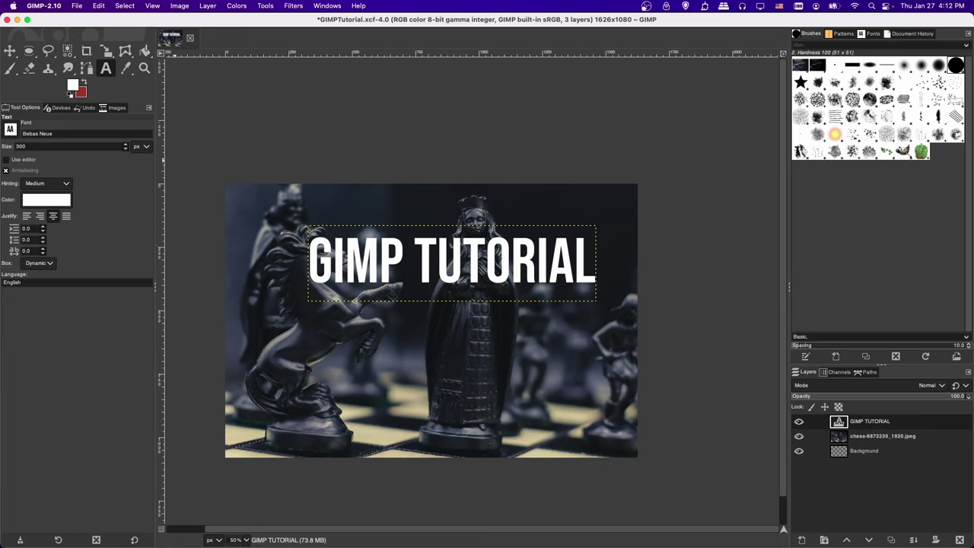
Add a vertical guide at 50% of the image width.
click(180, 5)
mouse_move(235, 219)
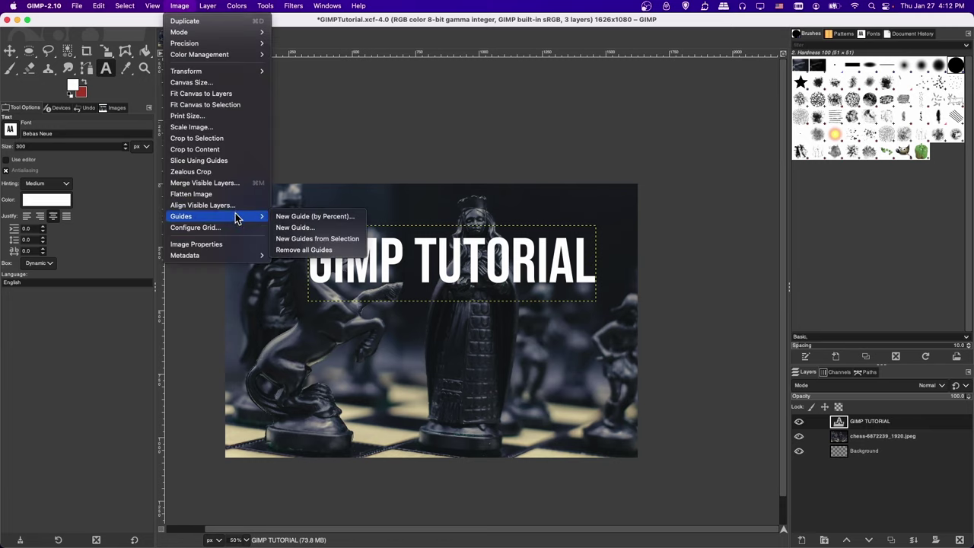
click(304, 216)
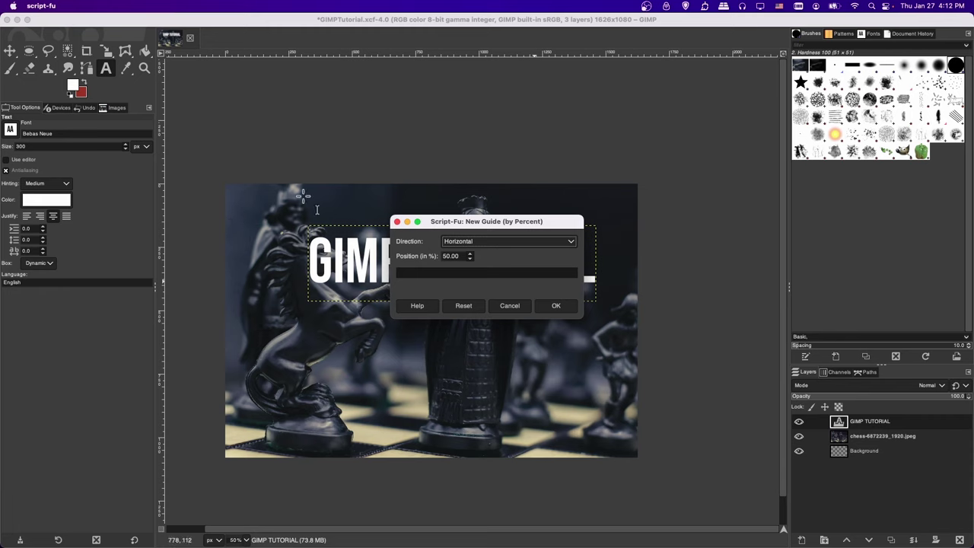
click(502, 244)
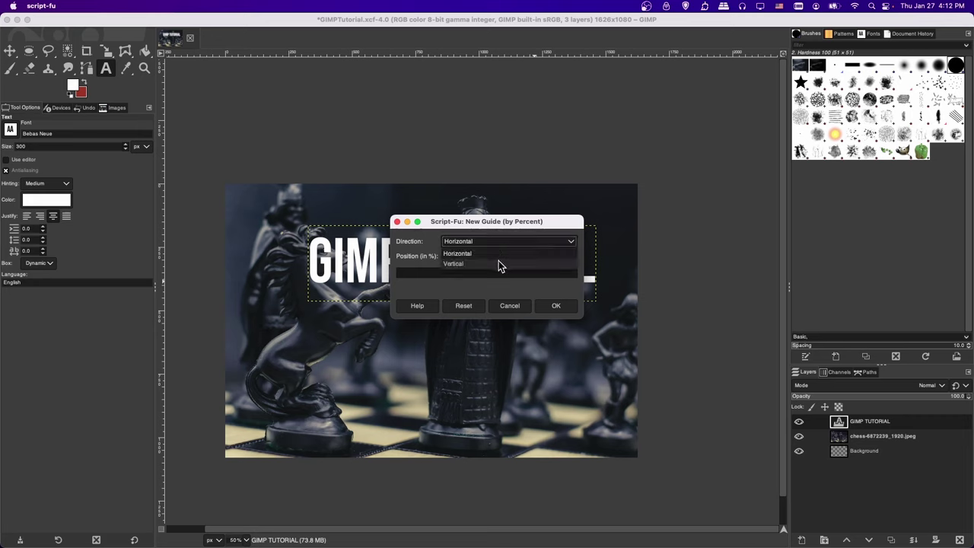
click(495, 264)
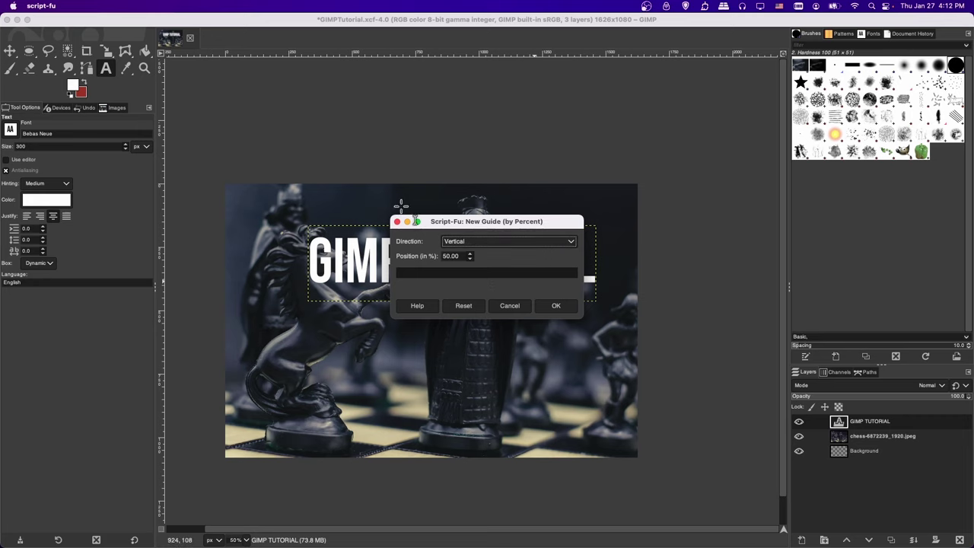
click(557, 305)
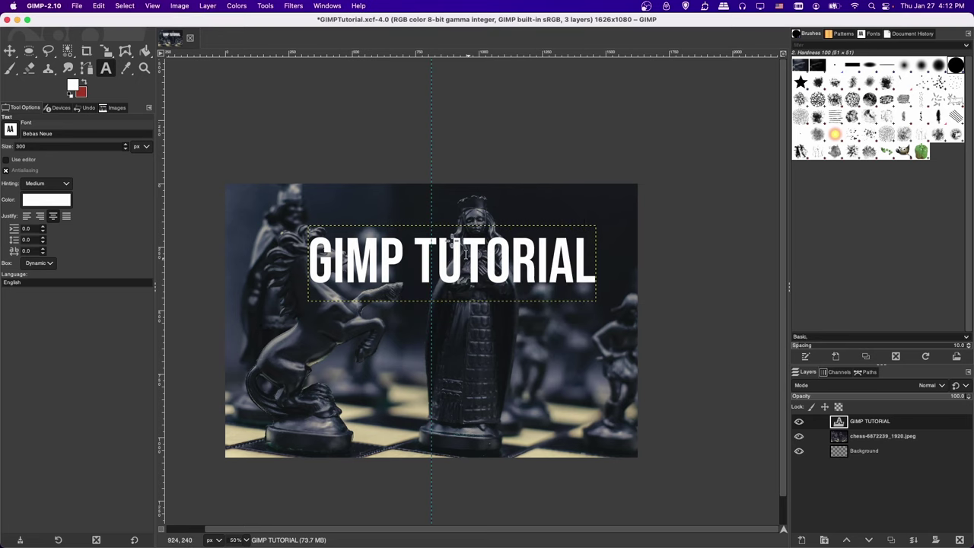
Set the Move tool to move layers and center the GIMP TUTORIAL text on the vertical guide near the photo's upper edge.
key(m)
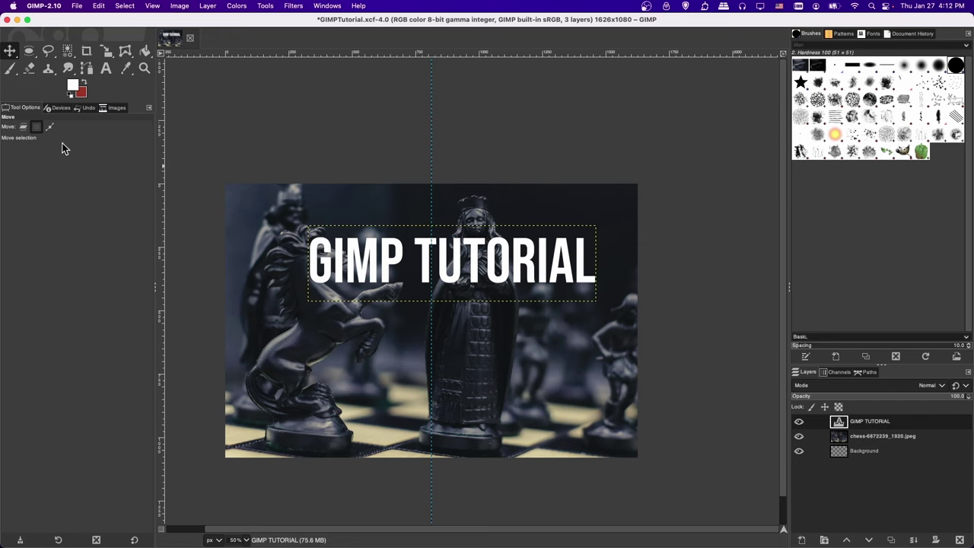
click(23, 128)
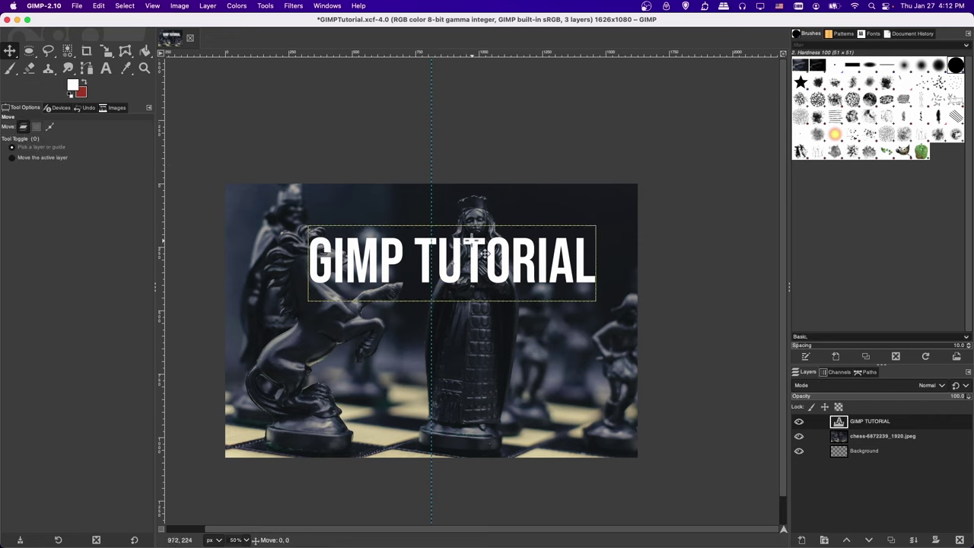
drag(472, 242, 413, 219)
drag(493, 251, 461, 233)
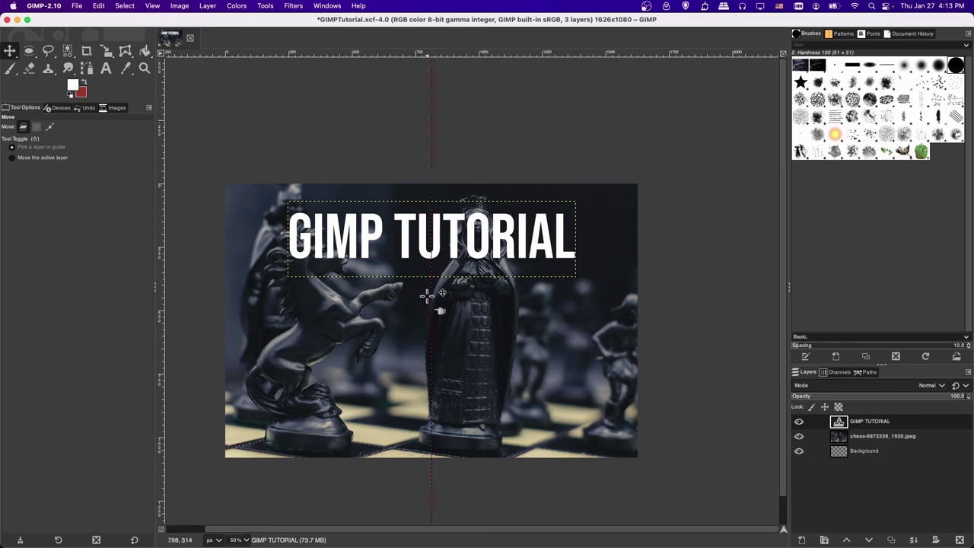
Add a horizontal guide at 50% and center the GIMP TUTORIAL text where the two guides cross.
click(171, 9)
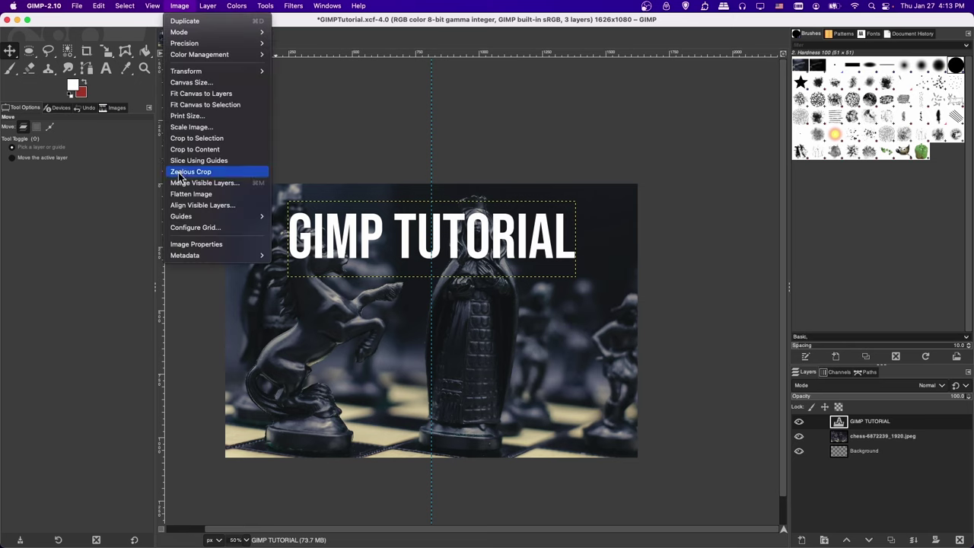
mouse_move(220, 219)
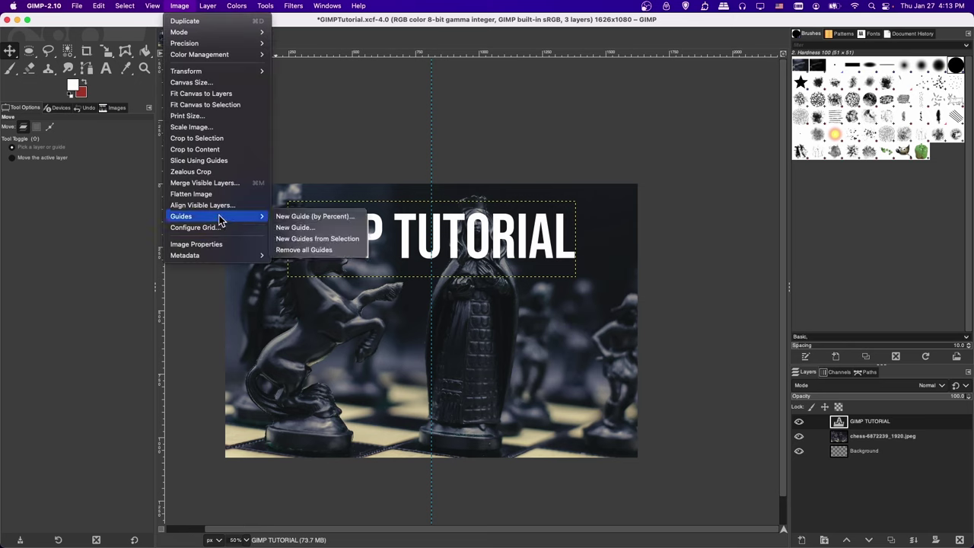
click(295, 219)
click(465, 241)
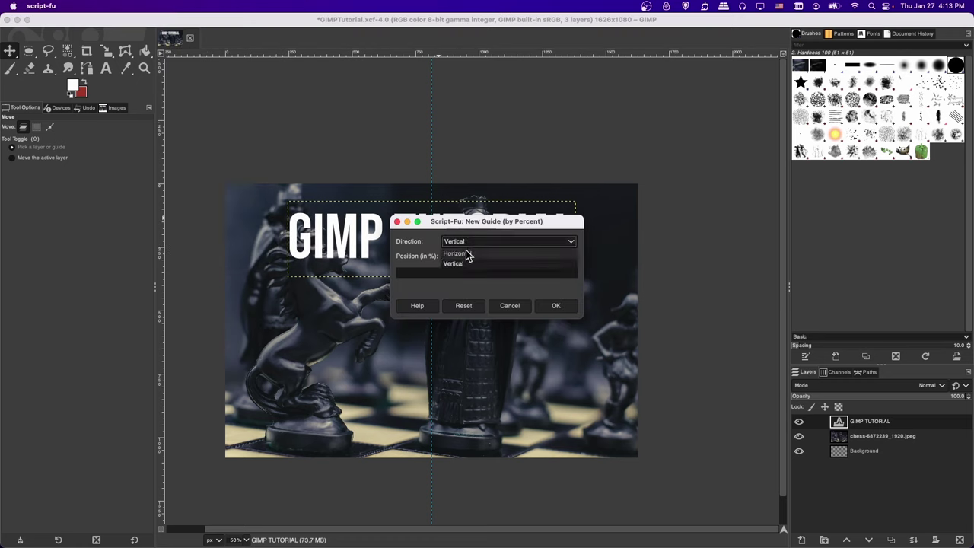
click(467, 256)
click(555, 305)
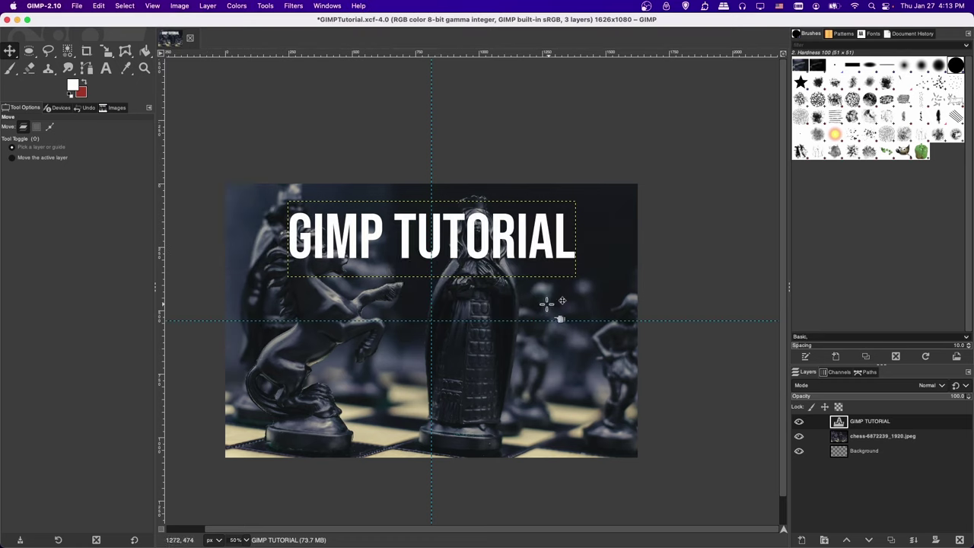
drag(417, 232, 416, 312)
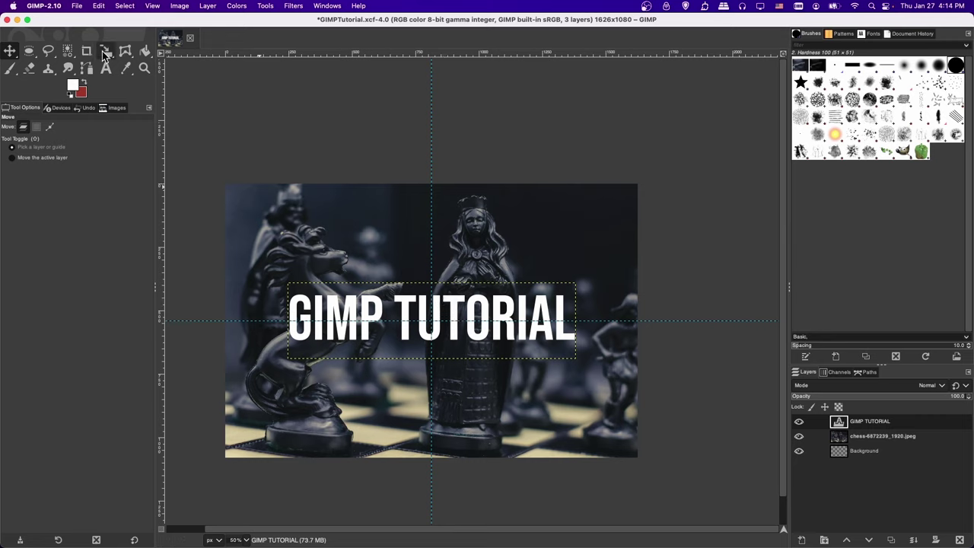
Rotate the GIMP TUTORIAL text layer 90 degrees around its center and undo the rotation.
drag(102, 51, 197, 78)
click(417, 323)
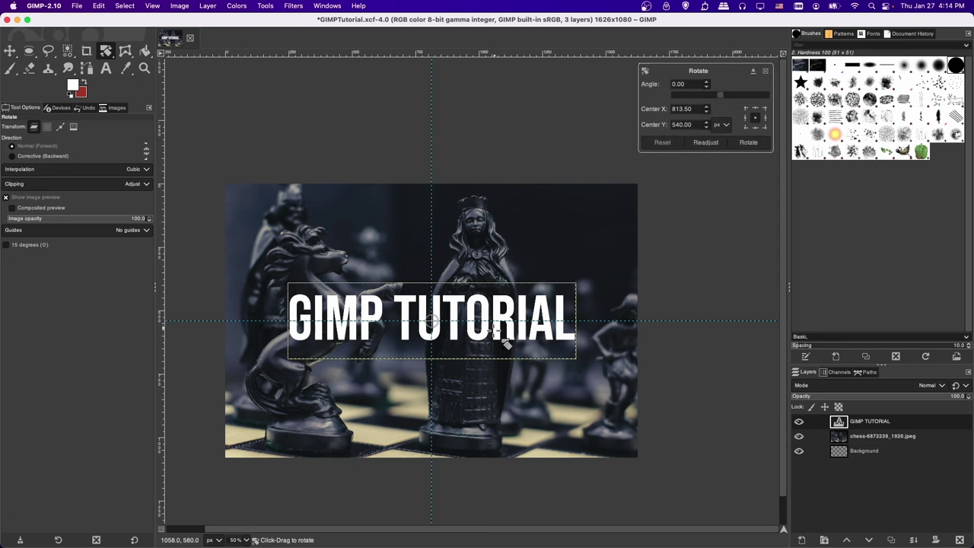
drag(489, 310, 451, 381)
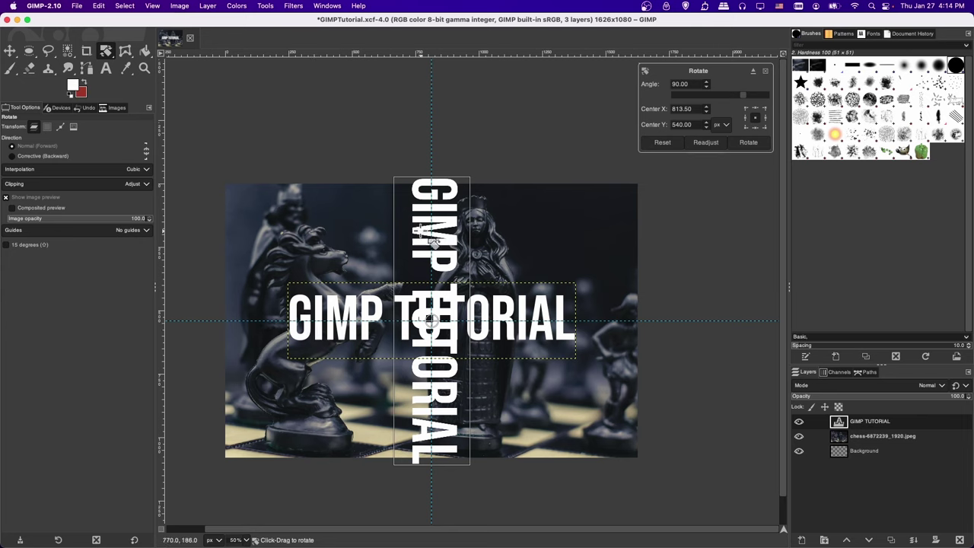
click(750, 142)
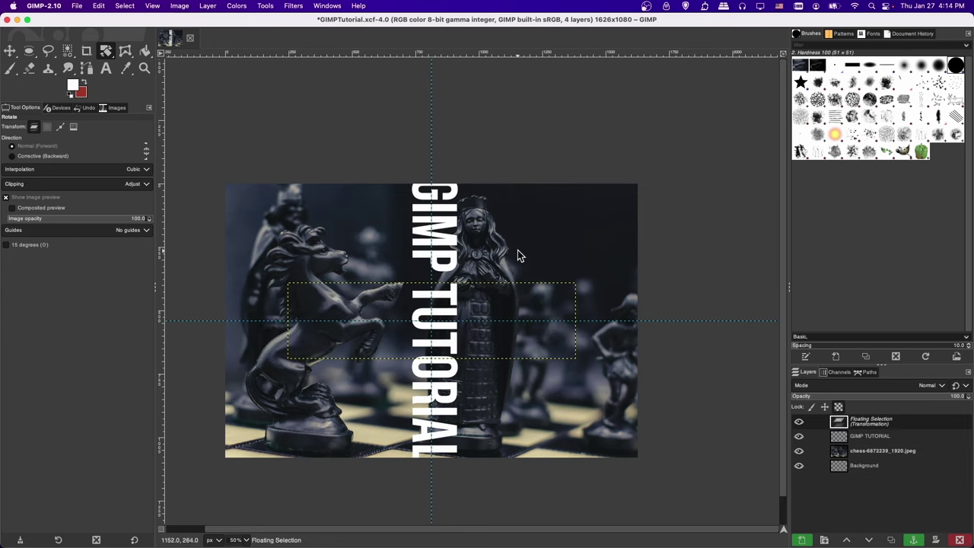
key(super+z)
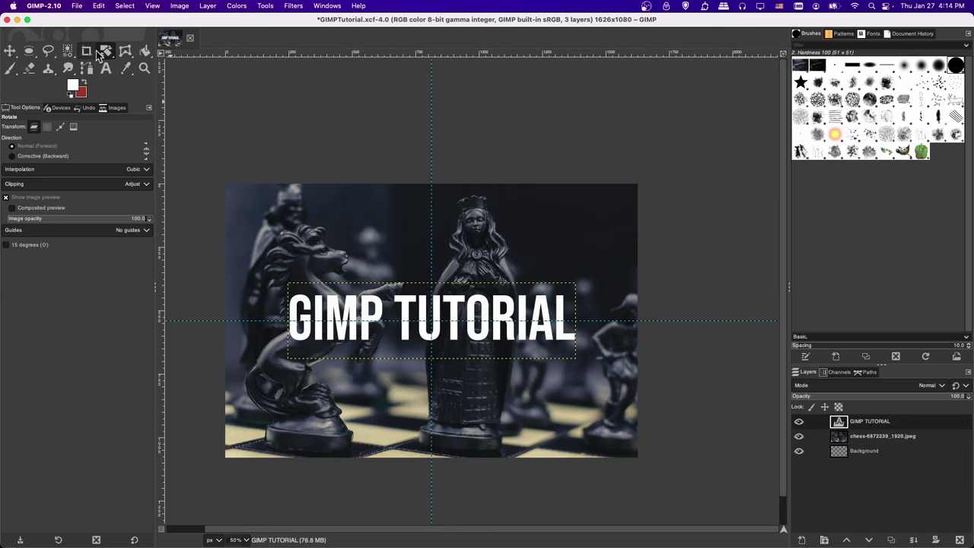
Flip the GIMP TUTORIAL text layer horizontally and undo the flip.
key(shift+f)
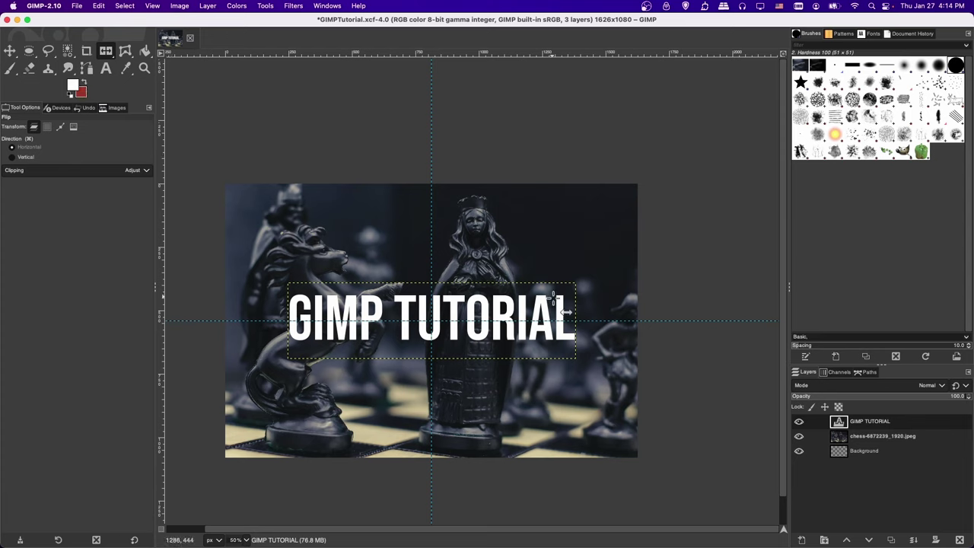
click(326, 316)
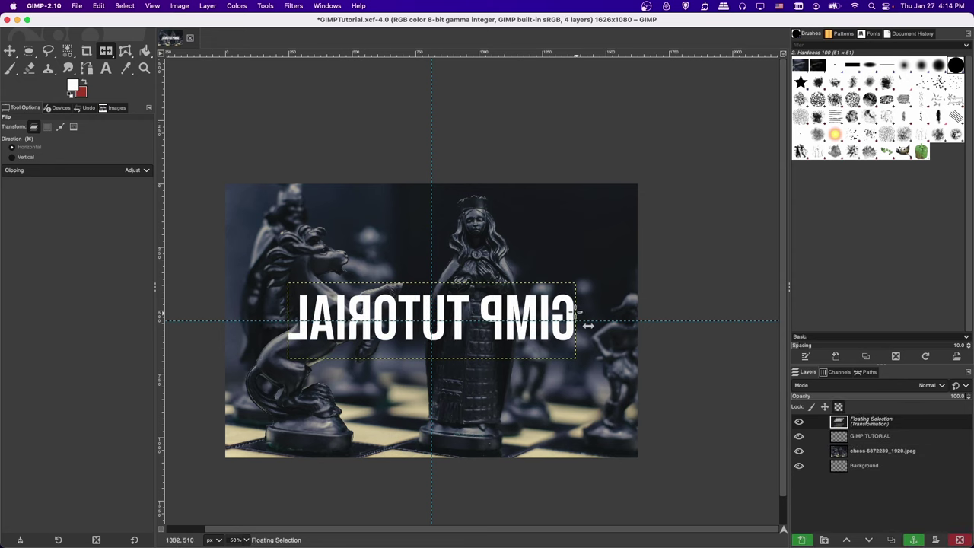
key(super+z)
Apply a Perspective transform to the GIMP TUTORIAL text so its right end is taller, and undo the transform.
click(111, 54)
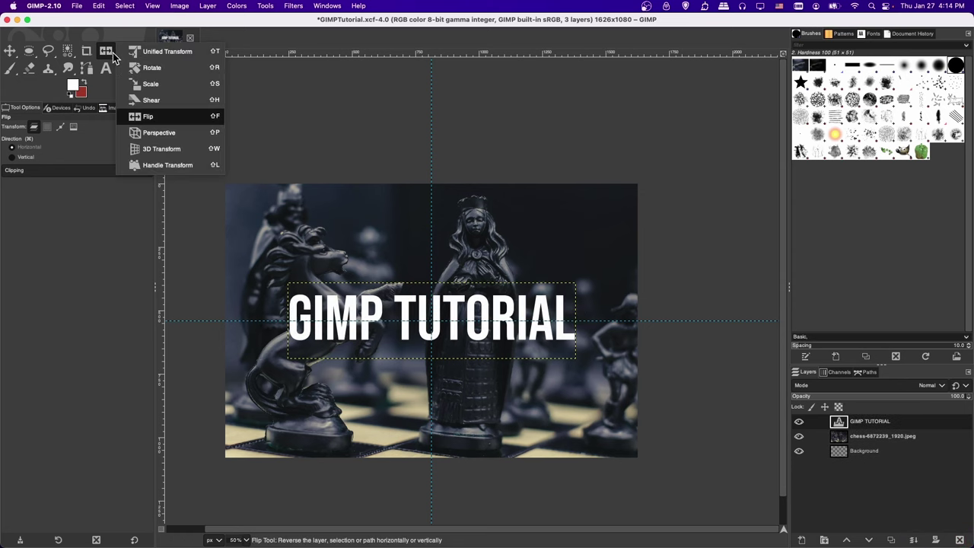
click(156, 133)
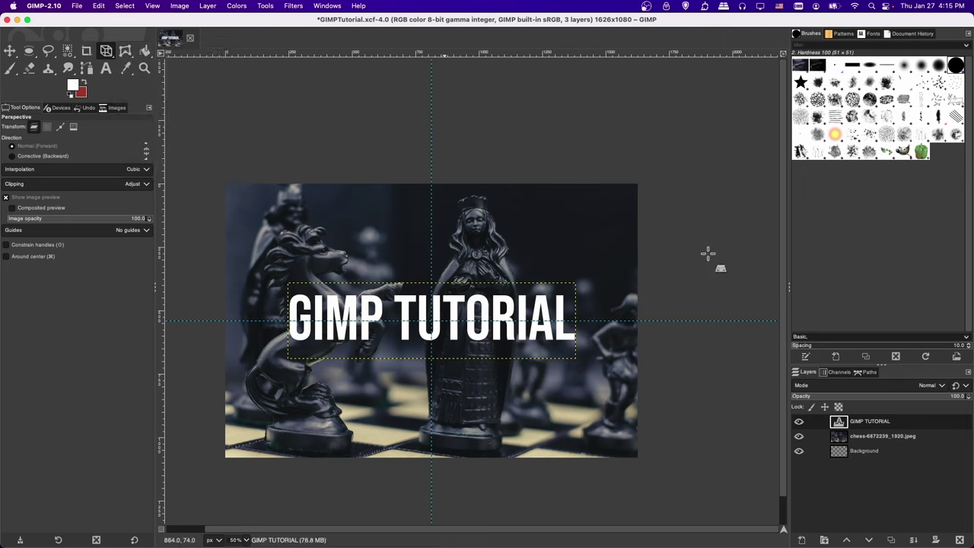
click(559, 311)
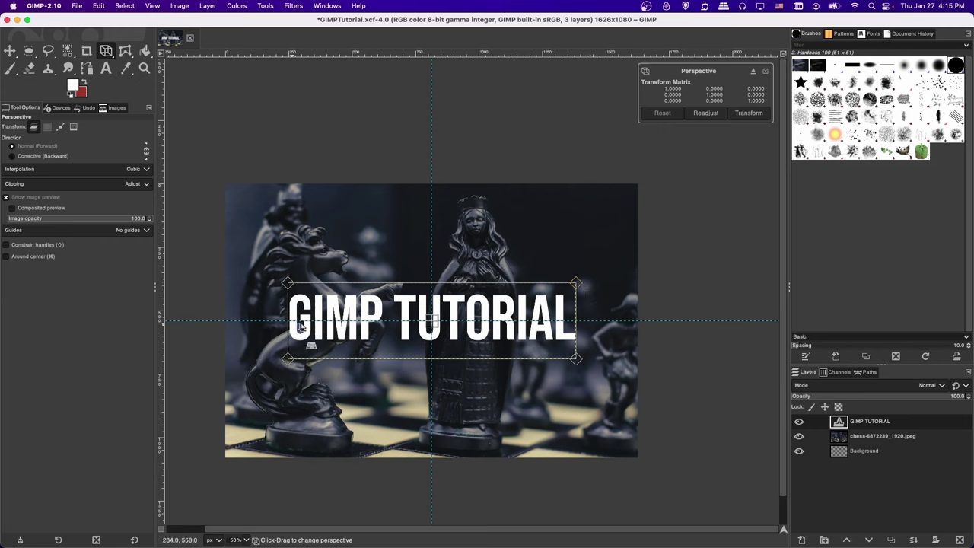
drag(576, 283, 581, 249)
drag(576, 357, 582, 379)
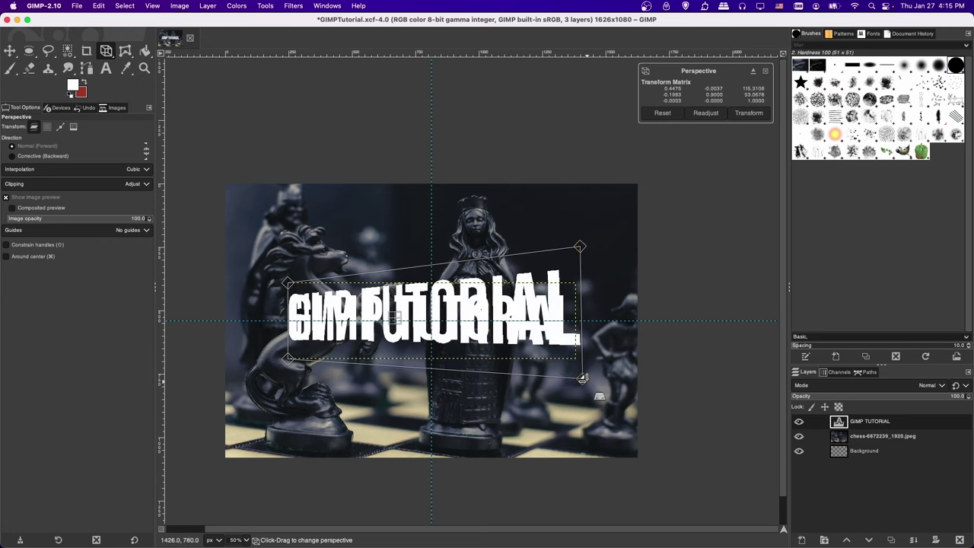
click(749, 113)
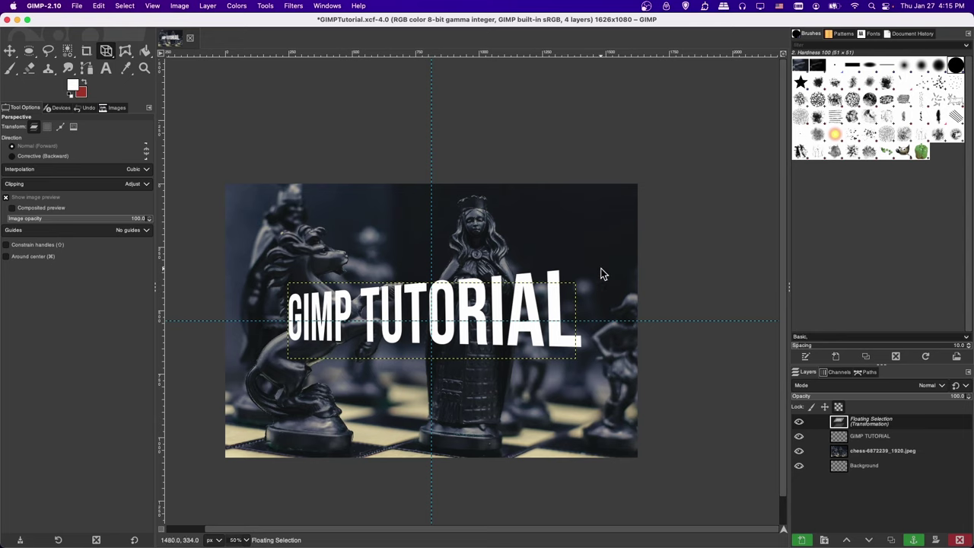
key(super+z)
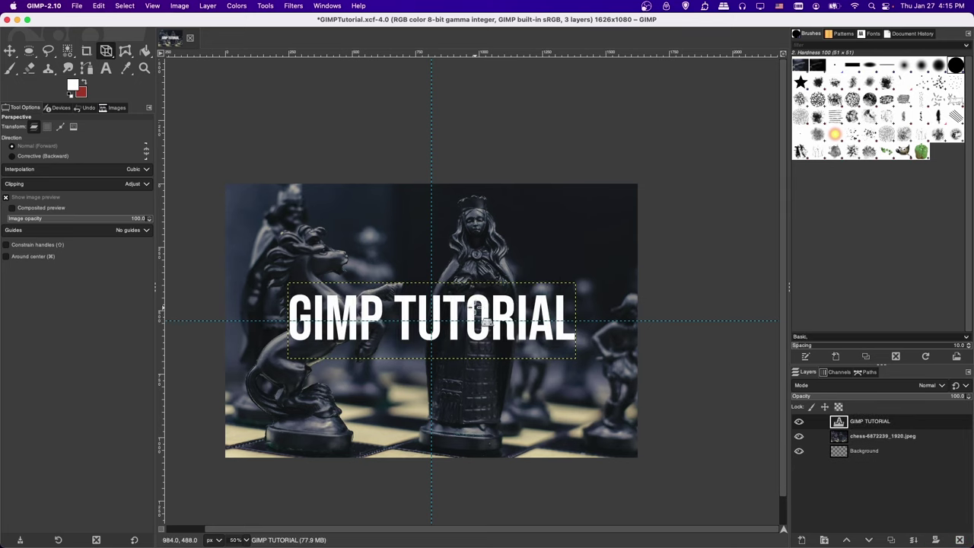
Try a Drop Shadow on the GIMP TUTORIAL text layer using the CTThumbs1 preset with an increased shadow offset.
click(293, 6)
mouse_move(302, 71)
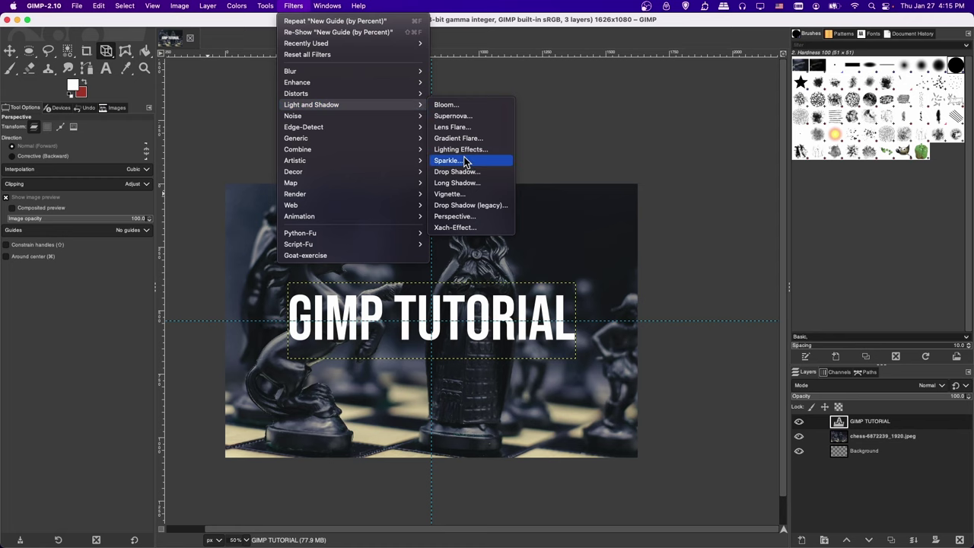
click(468, 172)
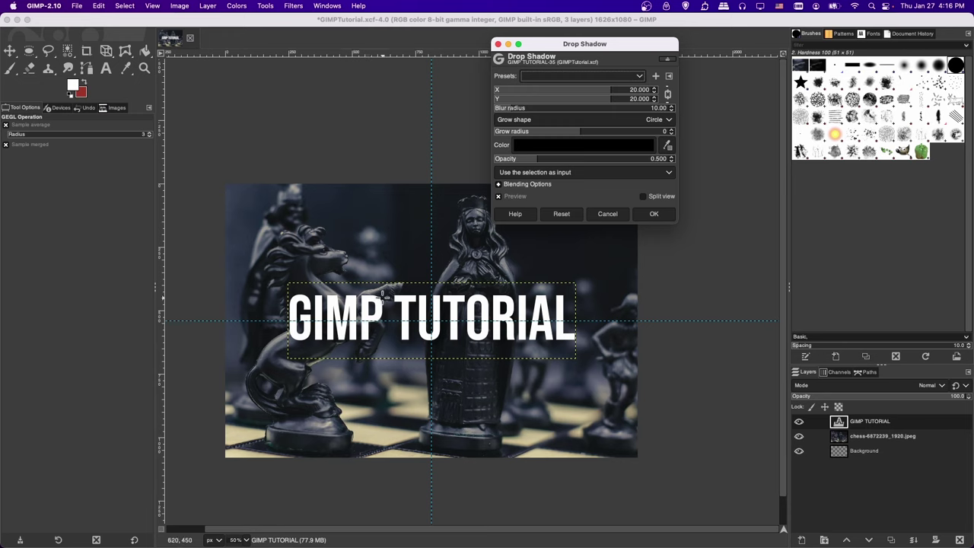
click(578, 78)
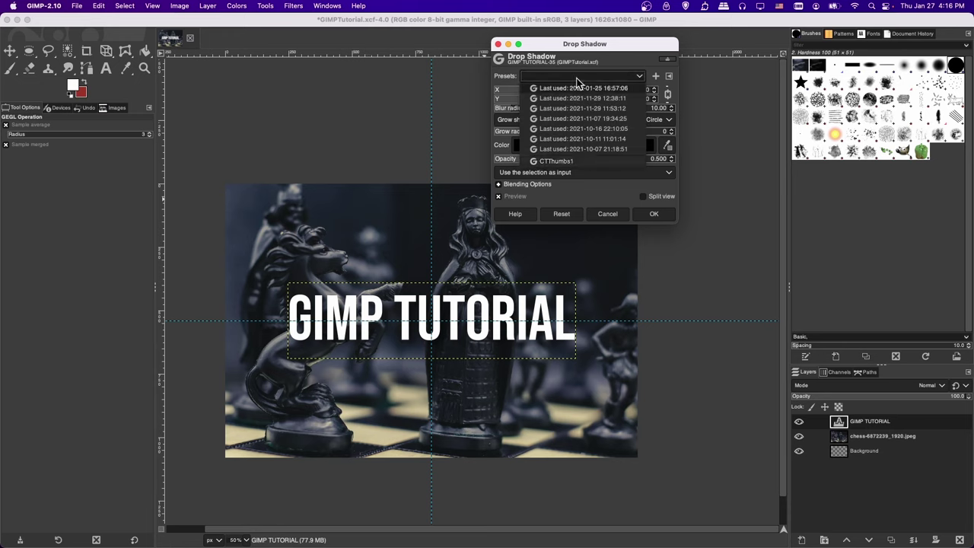
click(576, 162)
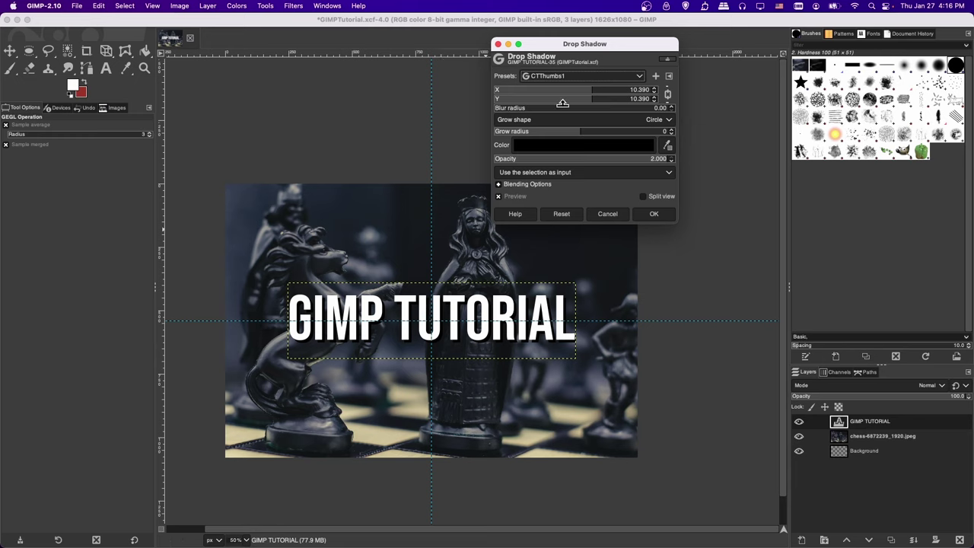
mouse_move(592, 90)
mouse_down()
mouse_move(614, 90)
mouse_move(580, 90)
mouse_move(641, 82)
mouse_move(582, 86)
mouse_move(624, 83)
mouse_move(588, 90)
mouse_move(602, 89)
mouse_up()
click(654, 214)
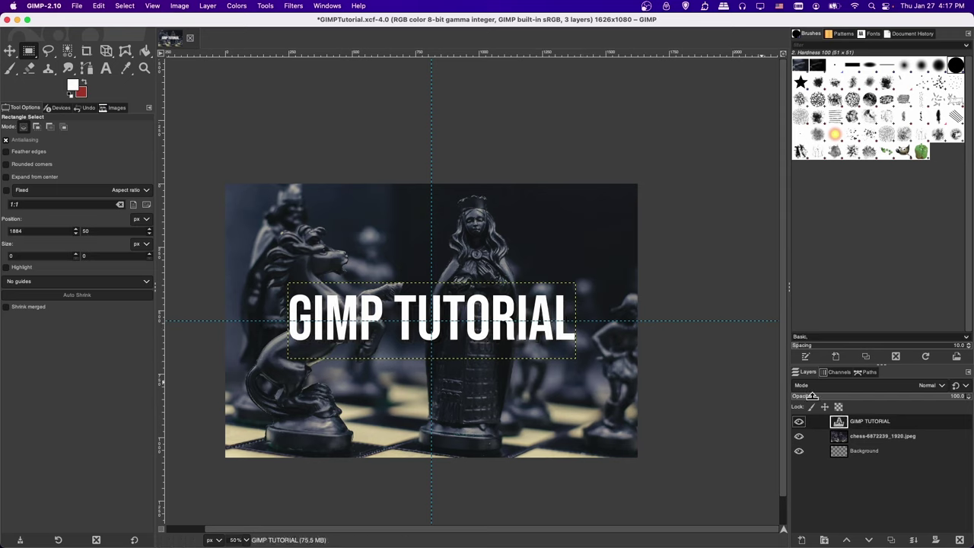
Resize the GIMP TUTORIAL layer's boundary to the image size.
right_click(862, 427)
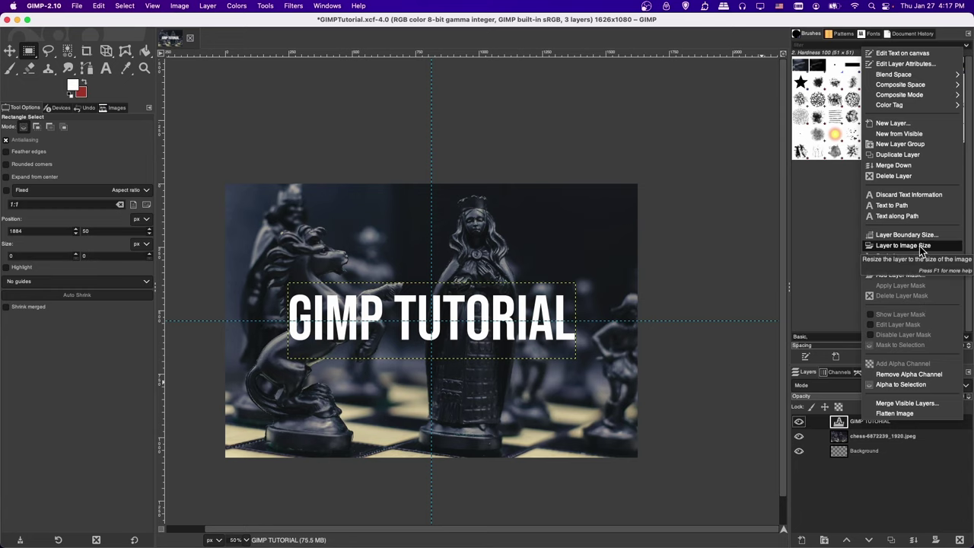
click(921, 247)
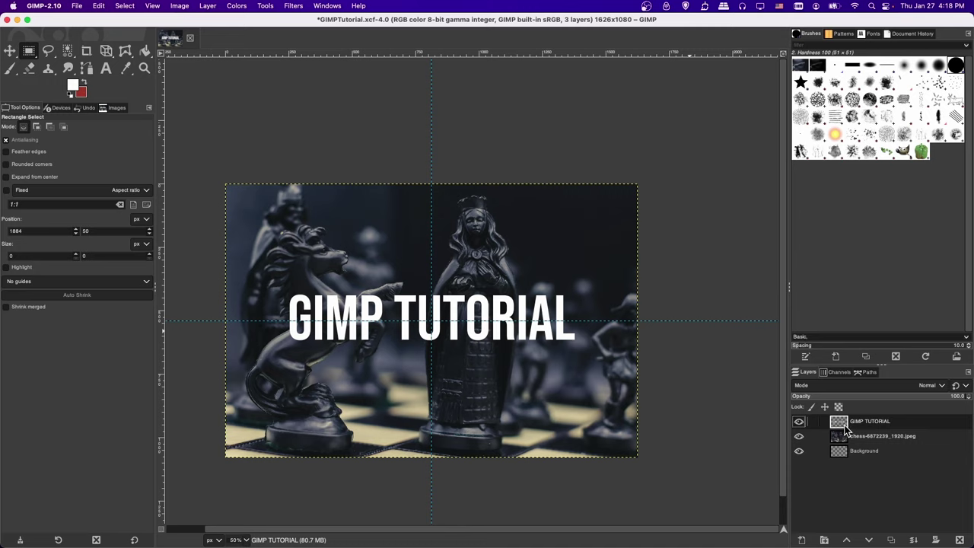
Try to edit the GIMP TUTORIAL text with the Text tool and cancel the text editing.
click(111, 67)
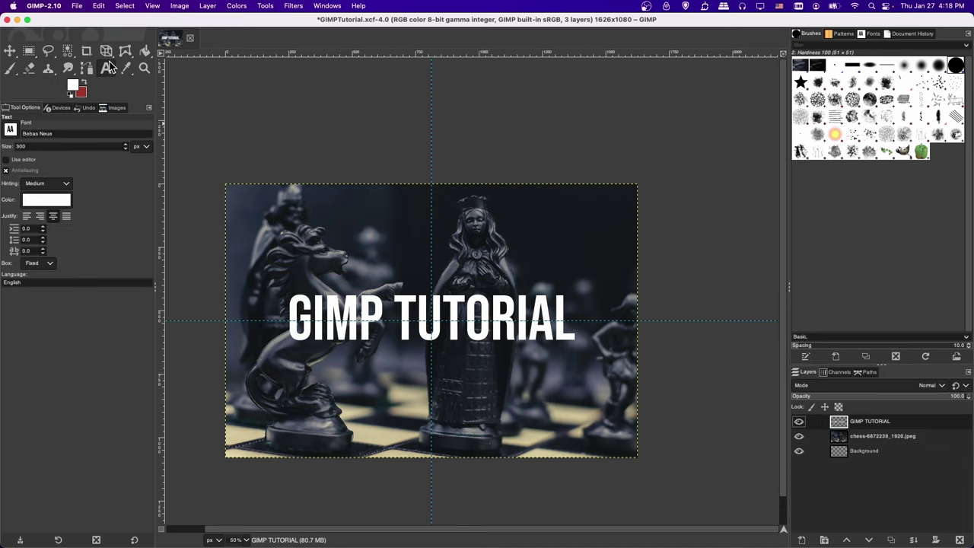
click(457, 308)
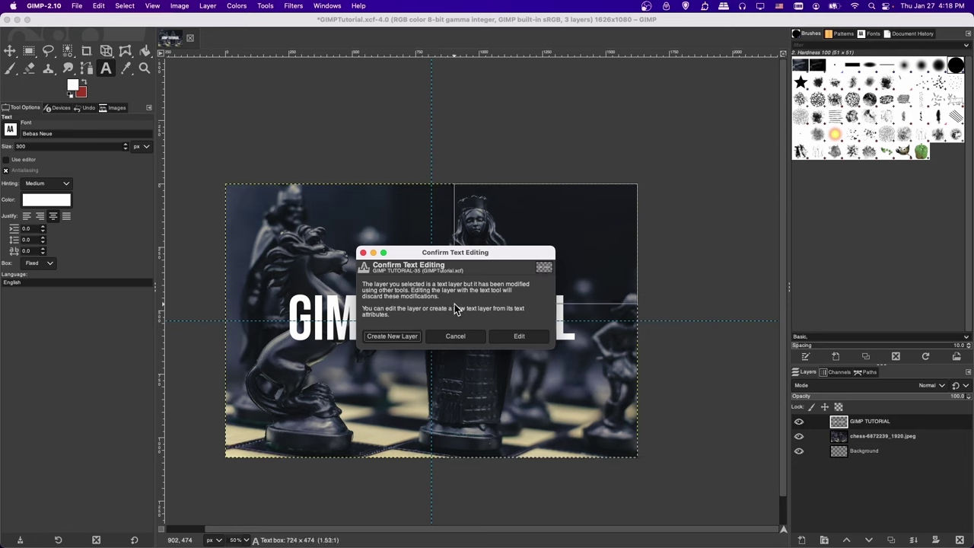
key(Escape)
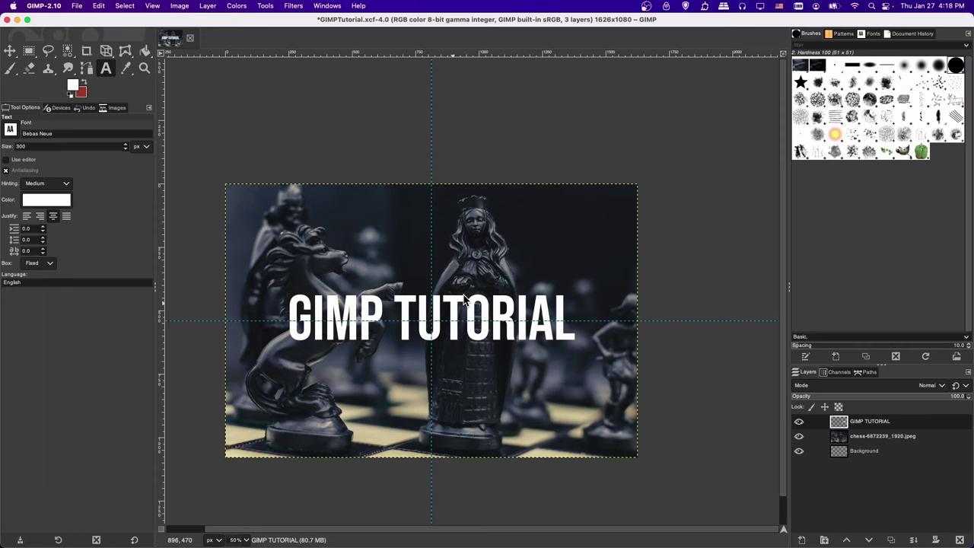
Apply a Drop Shadow to the GIMP TUTORIAL layer using the CTThumbs1 preset.
key(m)
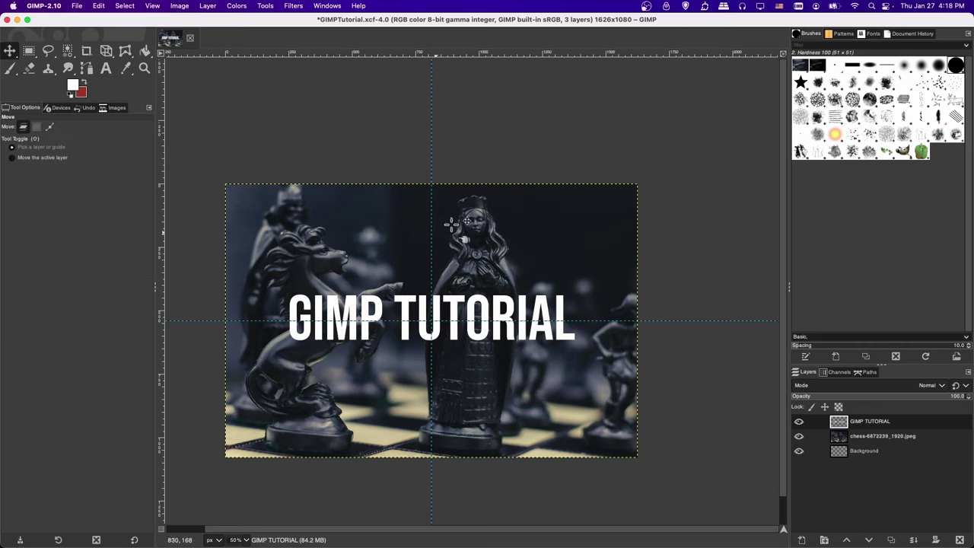
click(853, 441)
click(854, 426)
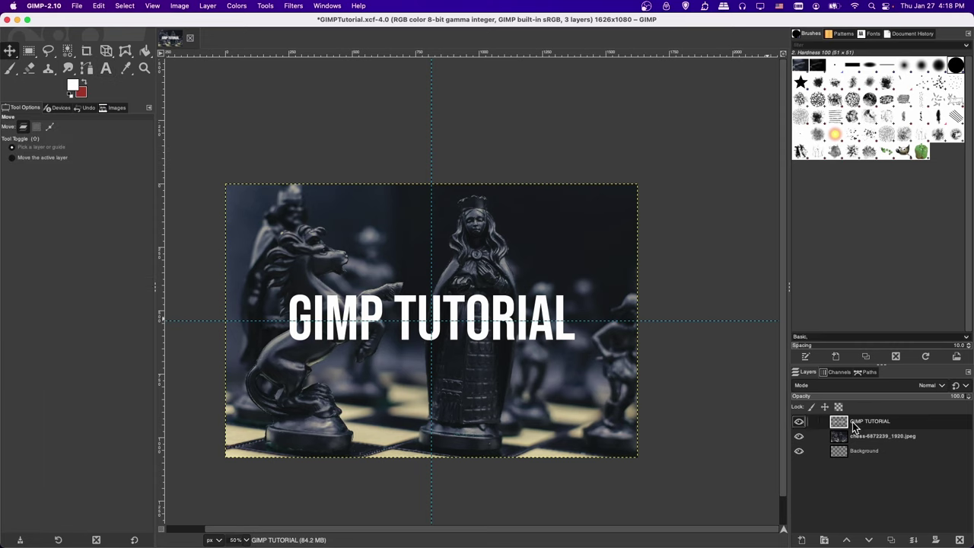
click(295, 6)
mouse_move(325, 107)
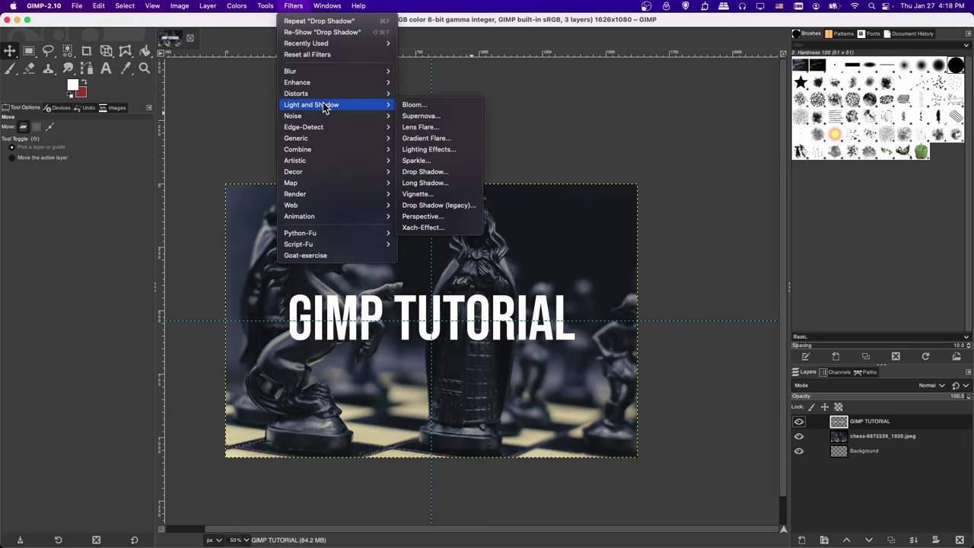
click(444, 173)
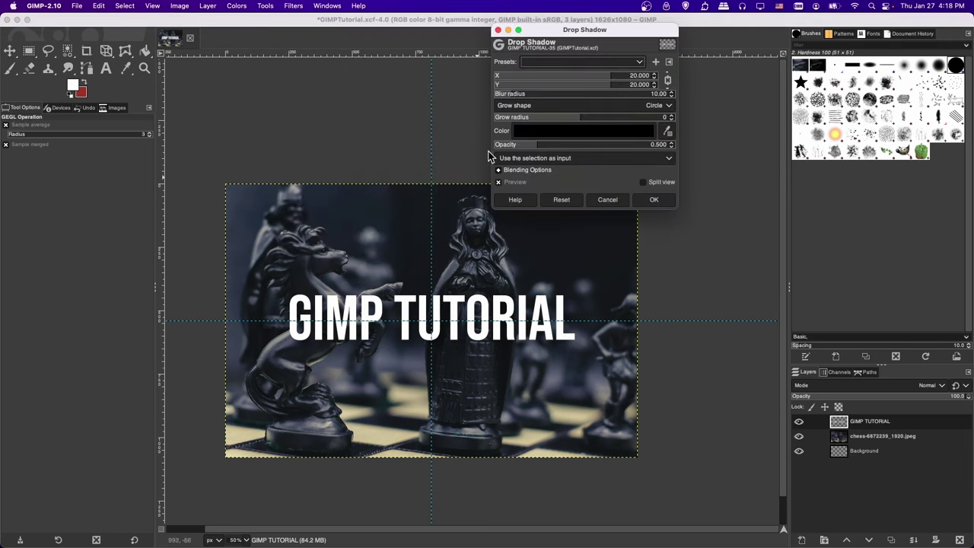
click(541, 62)
click(562, 156)
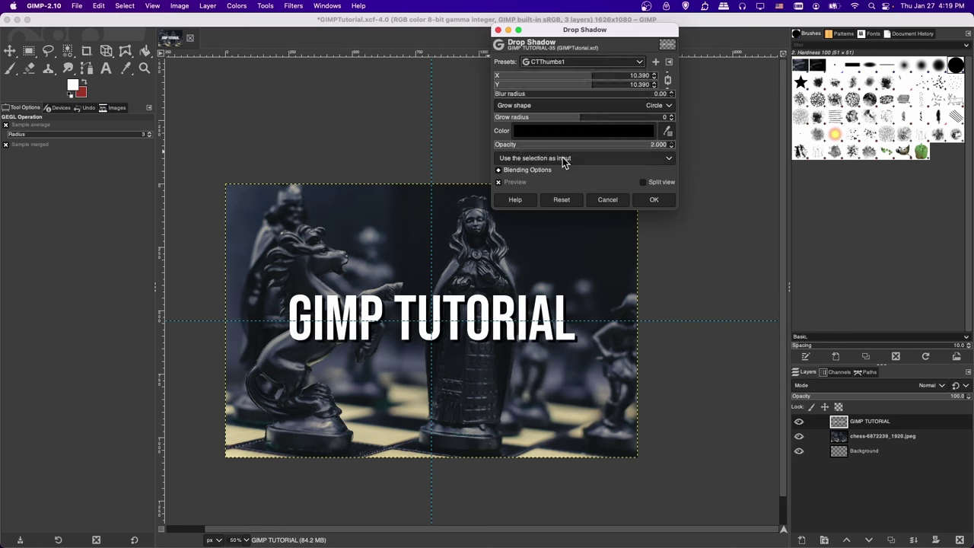
click(650, 199)
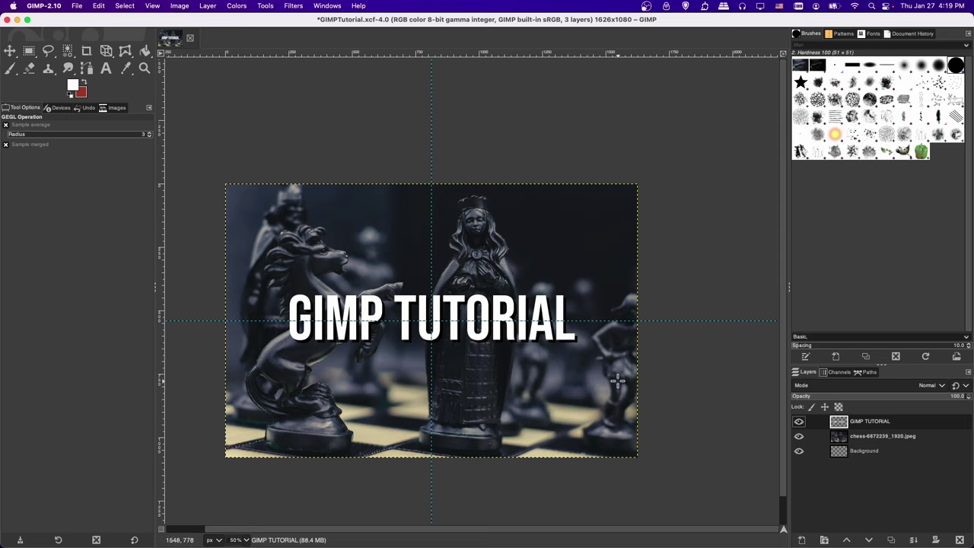
Create a transparent layer named BorderLayer and swap the foreground and background colors to make red the foreground.
click(802, 541)
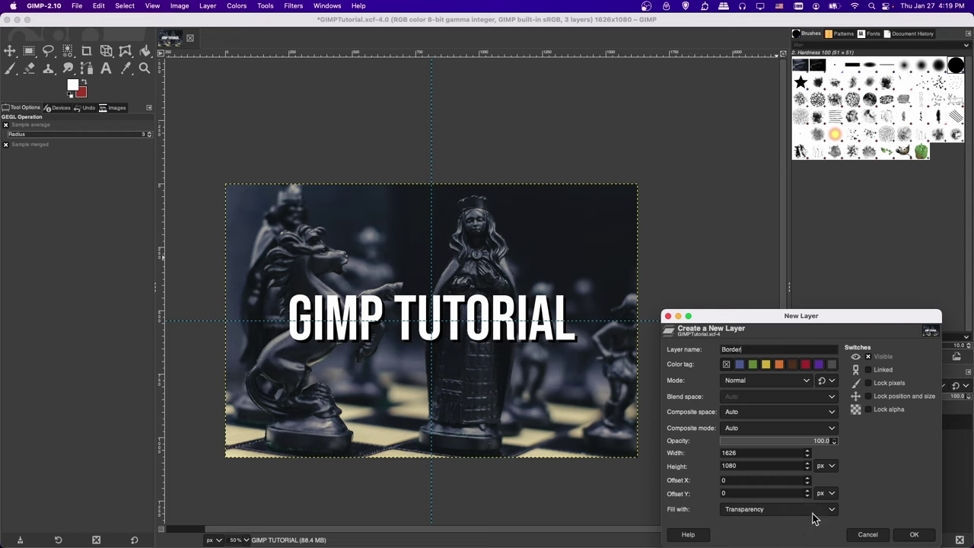
key(Return)
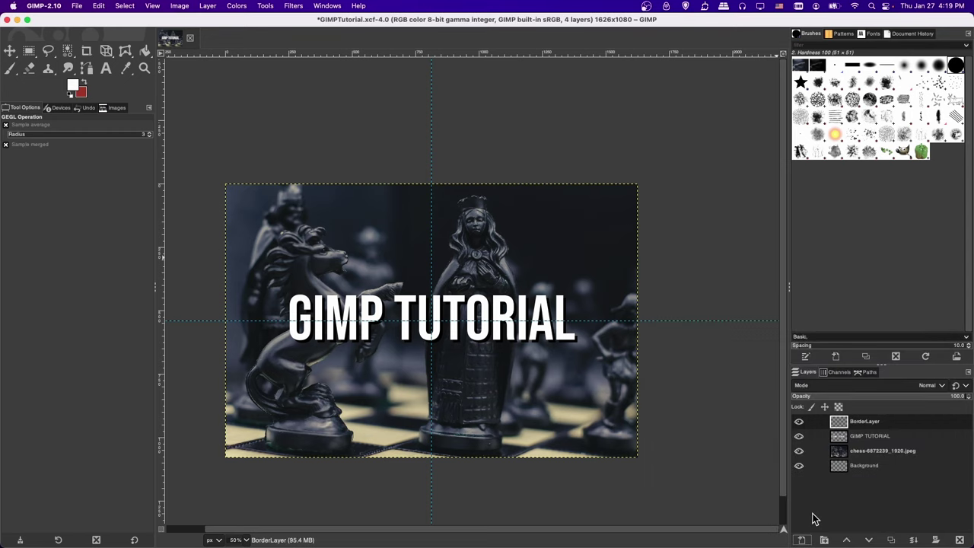
click(86, 84)
Stroke the whole BorderLayer outline with an 80 px solid red line and undo the stroke.
click(99, 6)
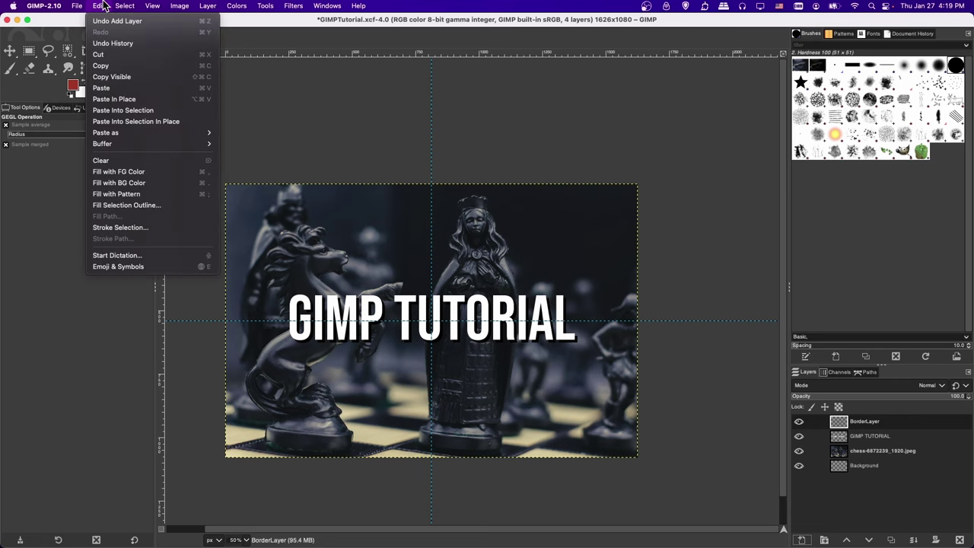
click(157, 235)
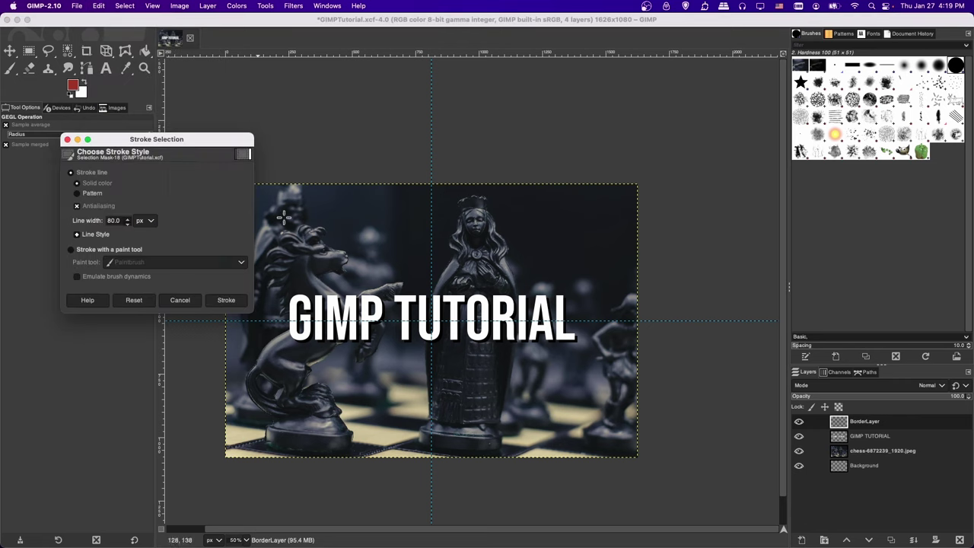
mouse_move(217, 137)
mouse_down()
mouse_move(554, 220)
mouse_move(407, 281)
mouse_up()
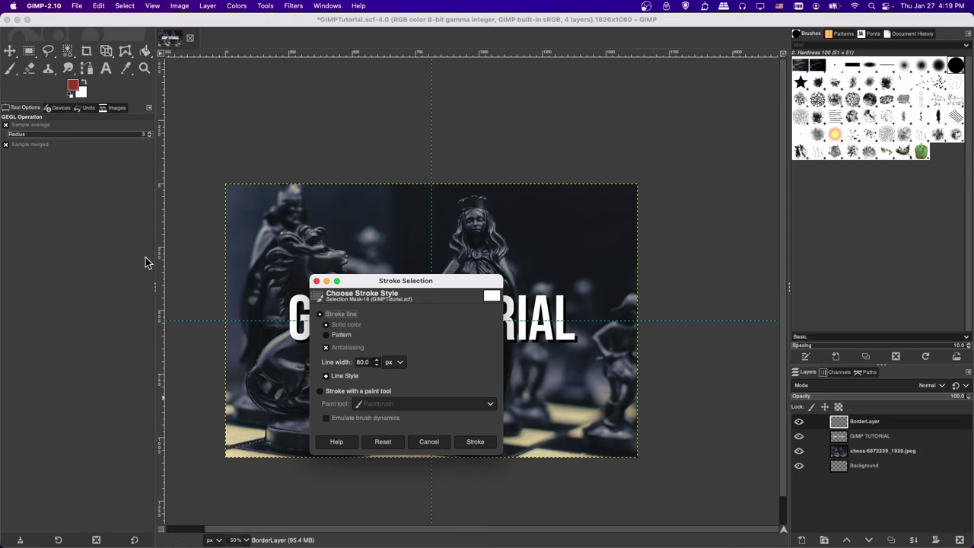
drag(407, 282, 411, 226)
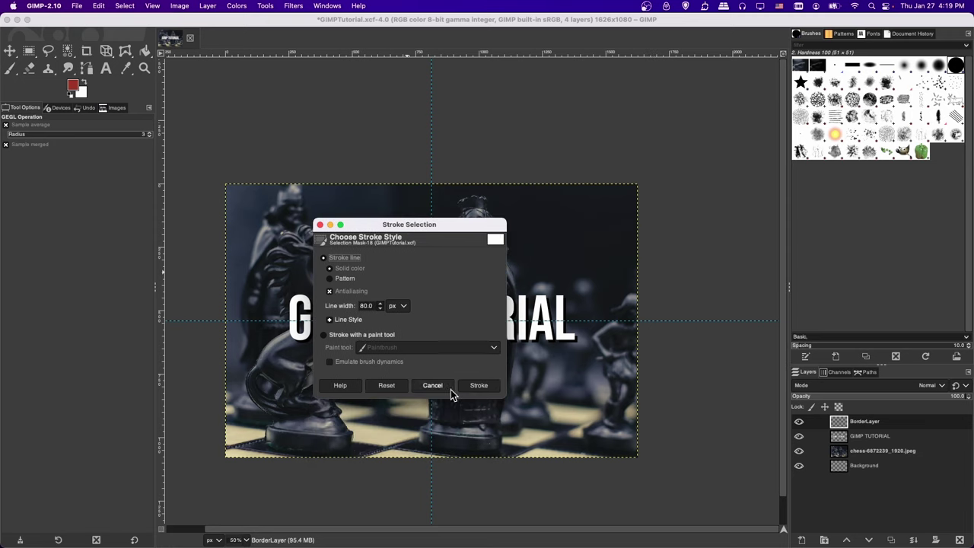
click(479, 386)
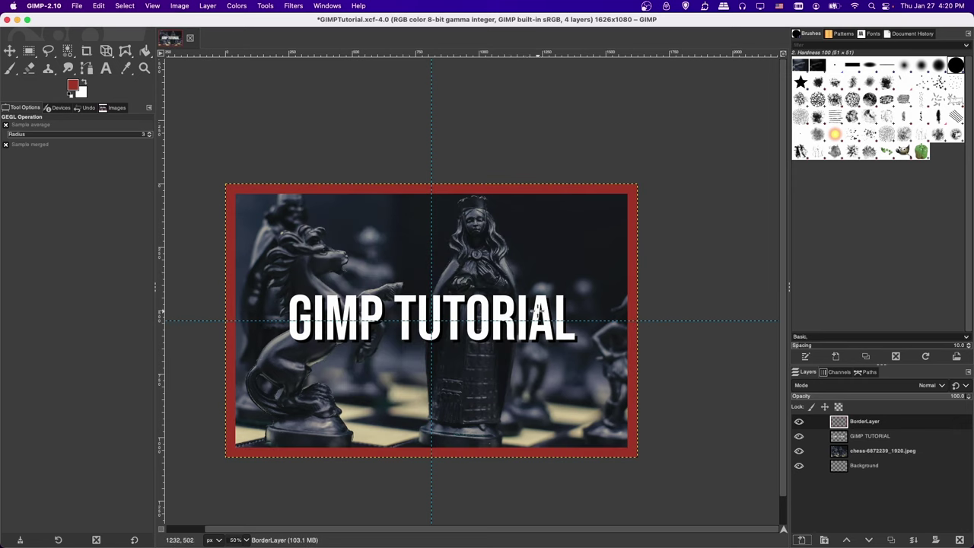
key(super+z)
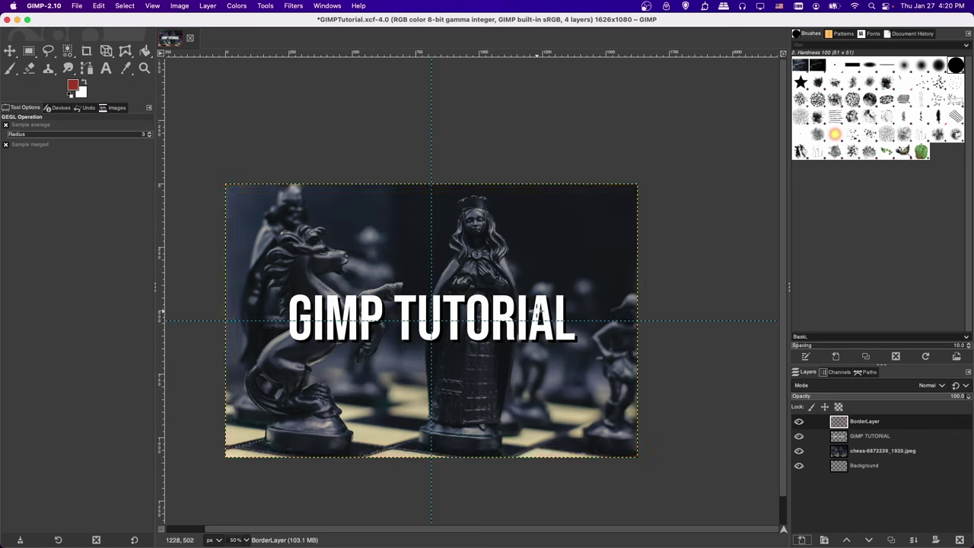
Select a rectangle of about 1262 × 326 px around the GIMP TUTORIAL text and stroke it with an 80 px solid red line on BorderLayer.
click(29, 52)
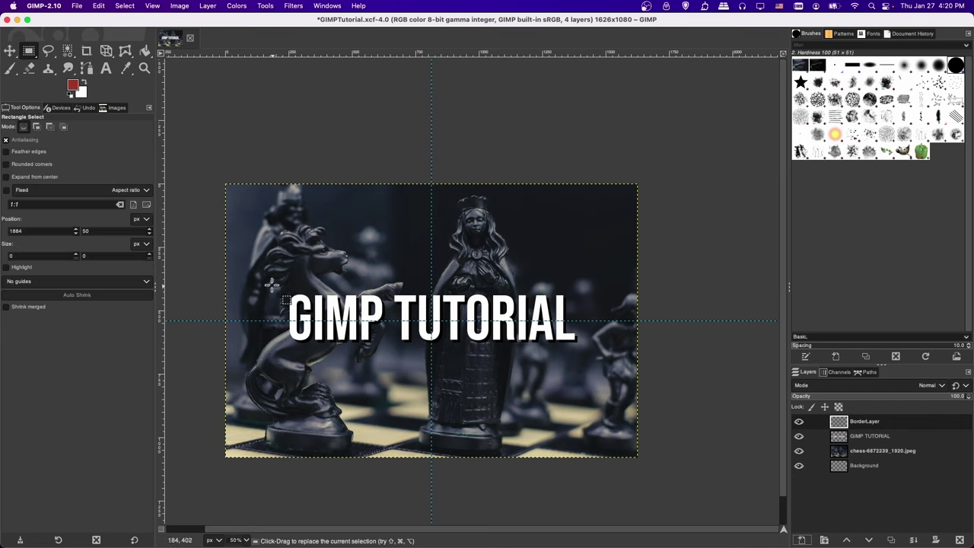
drag(274, 277, 593, 359)
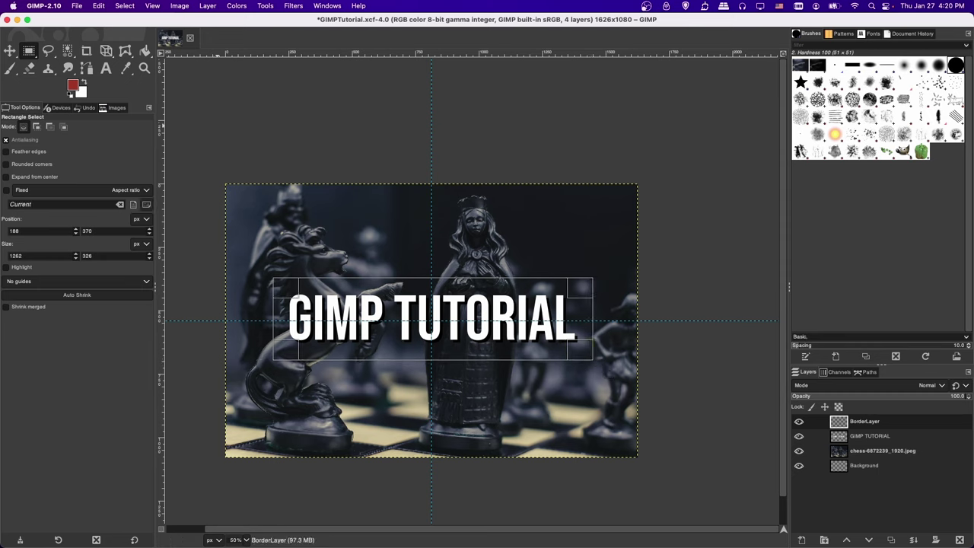
click(98, 6)
click(144, 229)
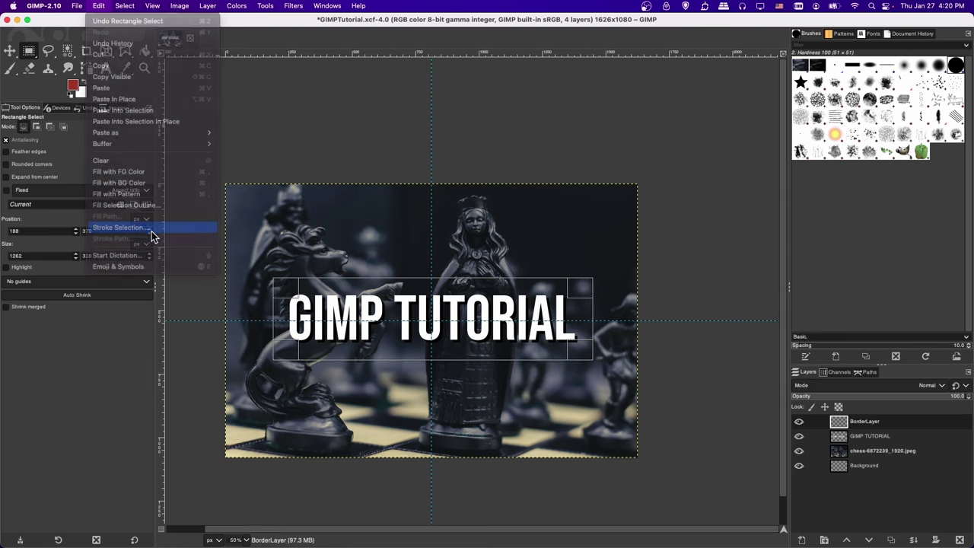
click(563, 387)
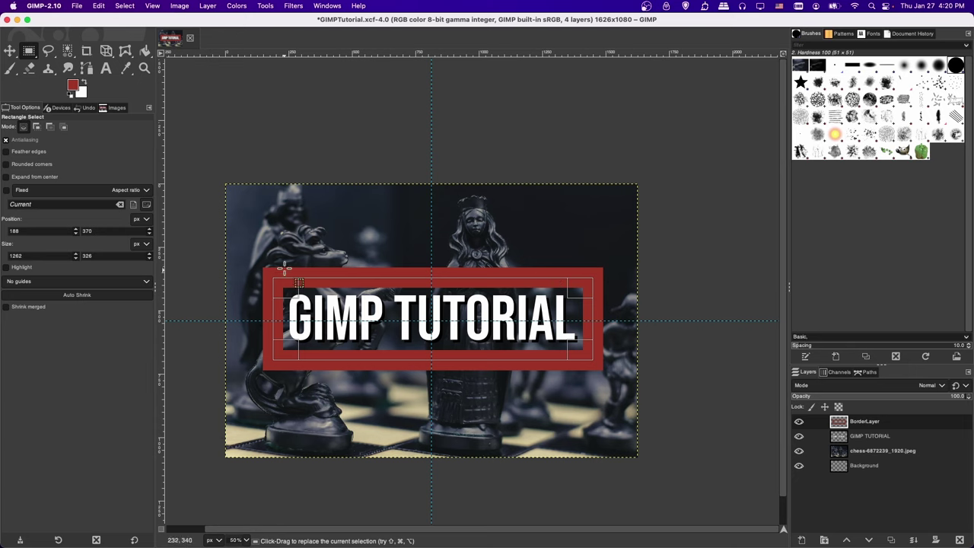
Examine the line style options and dash presets for stroking the selection, and cancel without applying another stroke.
click(99, 6)
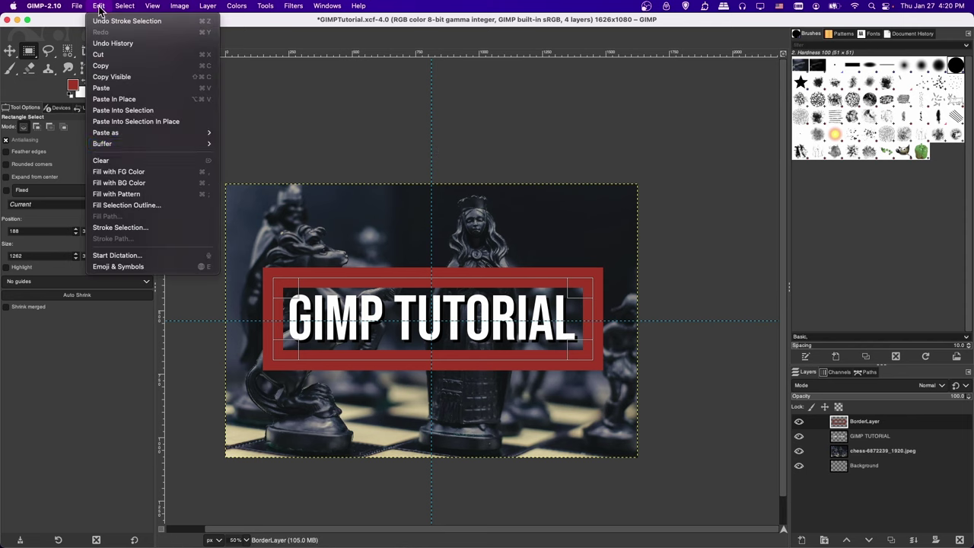
click(135, 228)
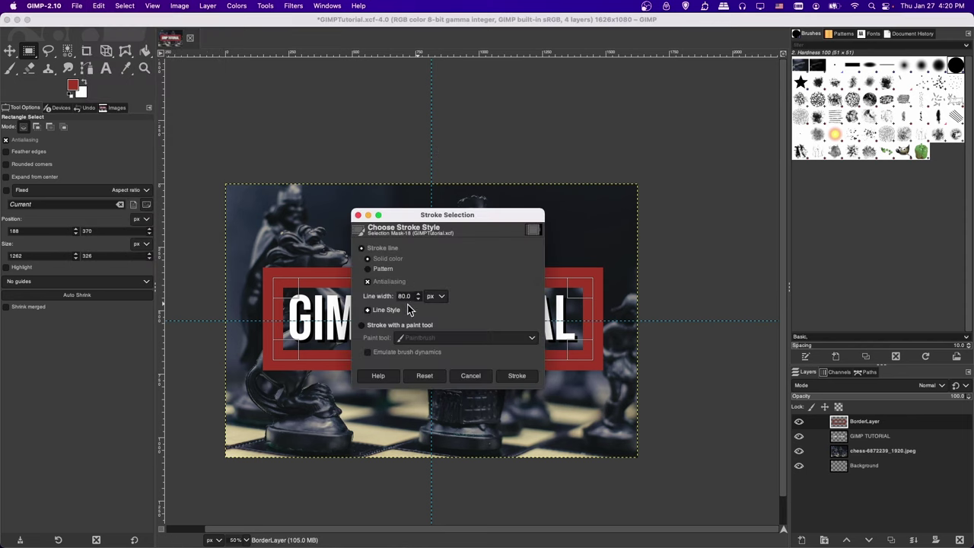
drag(412, 296, 376, 297)
click(374, 314)
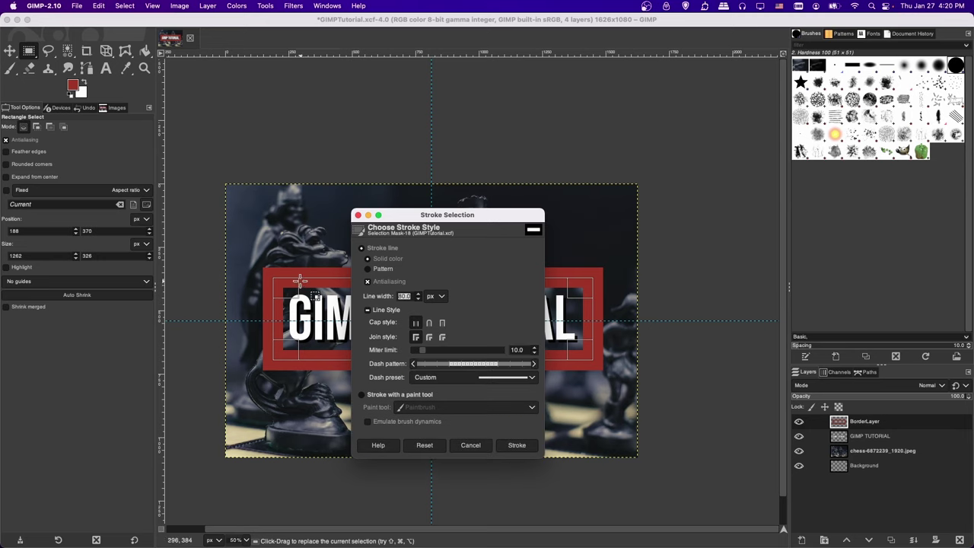
click(418, 378)
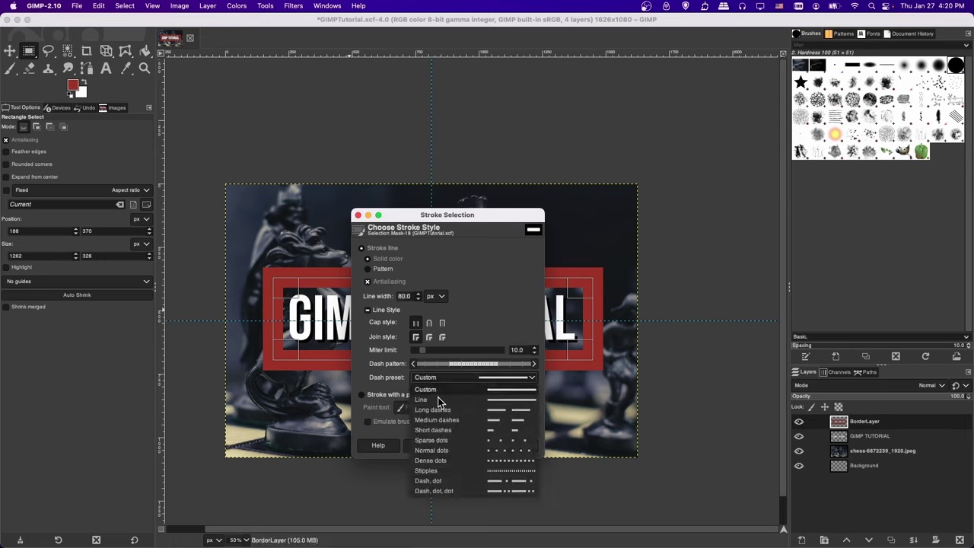
click(382, 379)
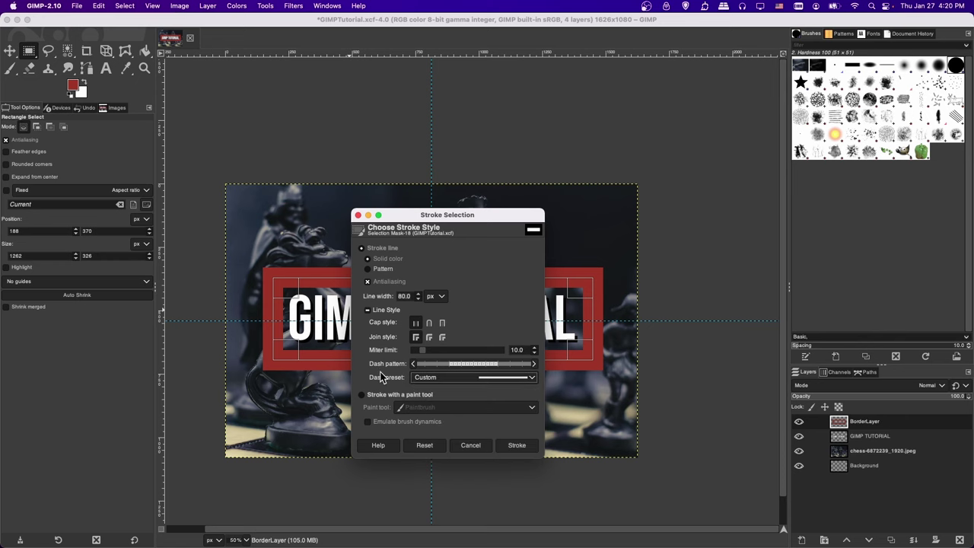
click(470, 444)
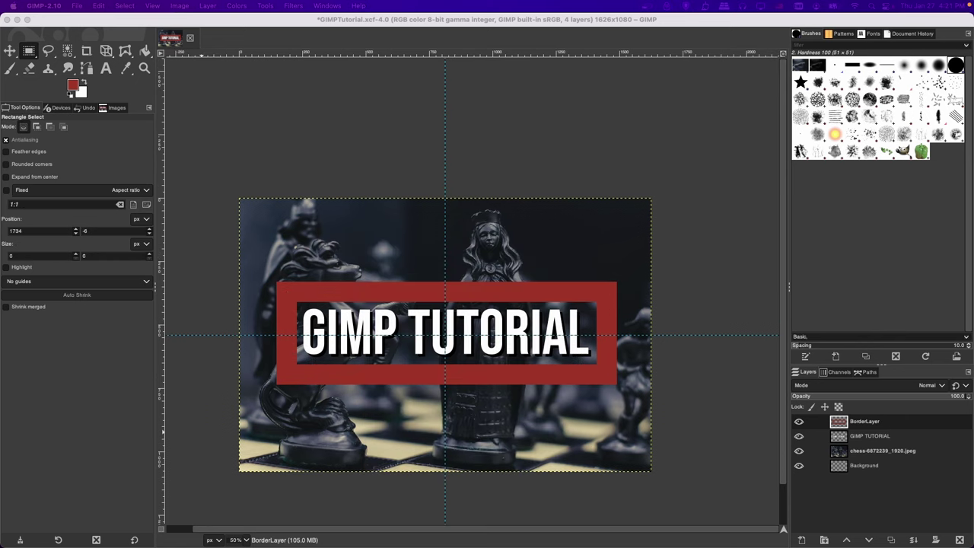